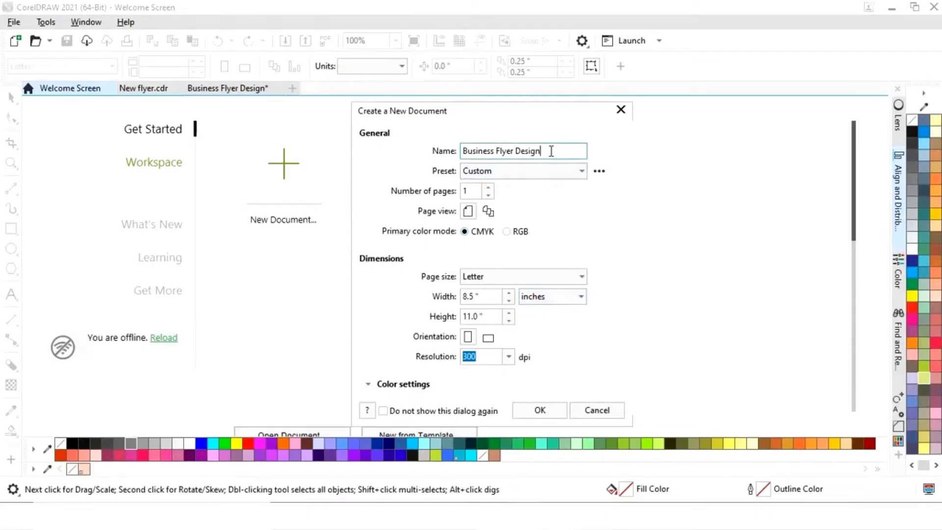
Step: Name the Letter portrait document 'Business Flyer Design' and create it
left_click_drag(550, 151, 441, 163)
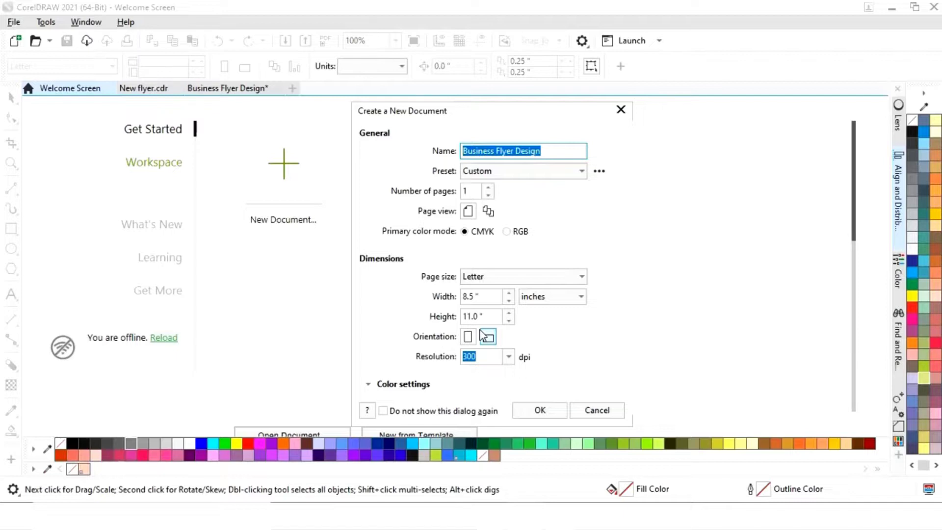
left_click(544, 411)
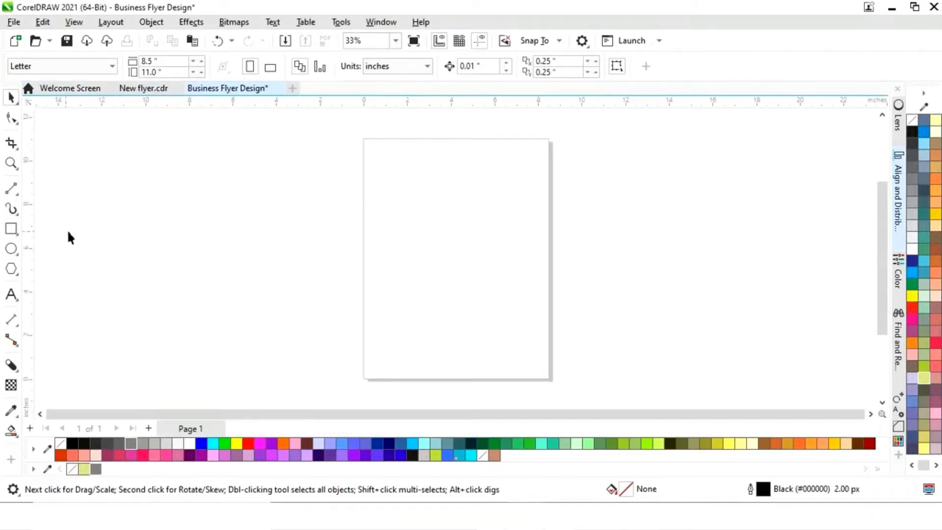
Step: Draw a rectangle and size it to 8.5 × 11 inches
left_click(14, 231)
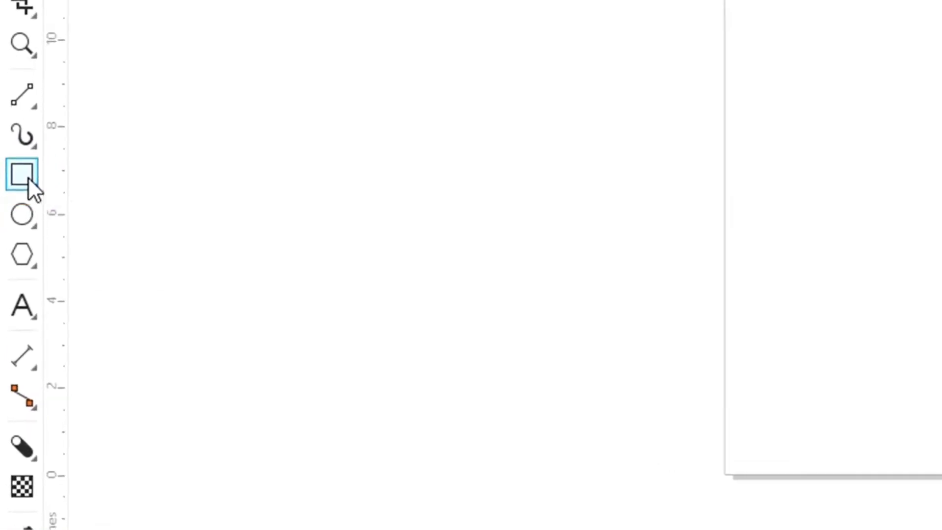
left_click_drag(416, 198, 570, 344)
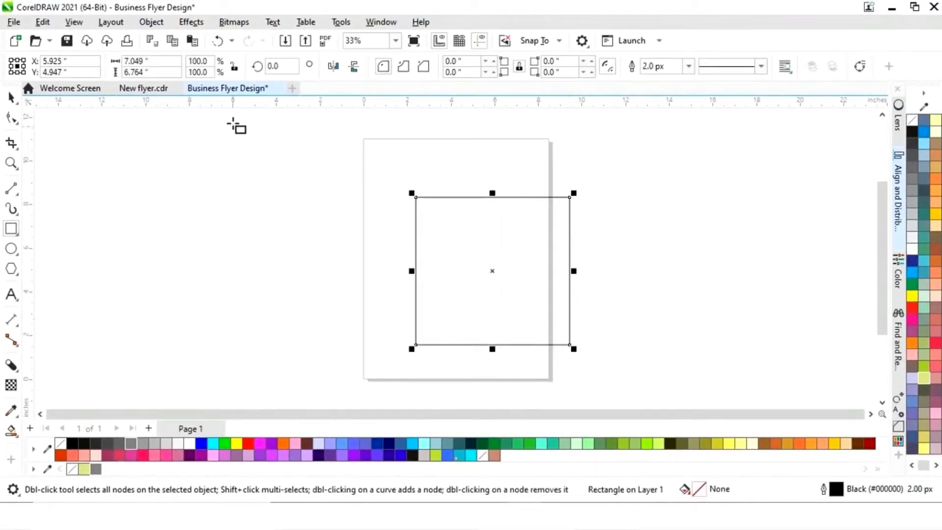
left_click_drag(143, 60, 105, 57)
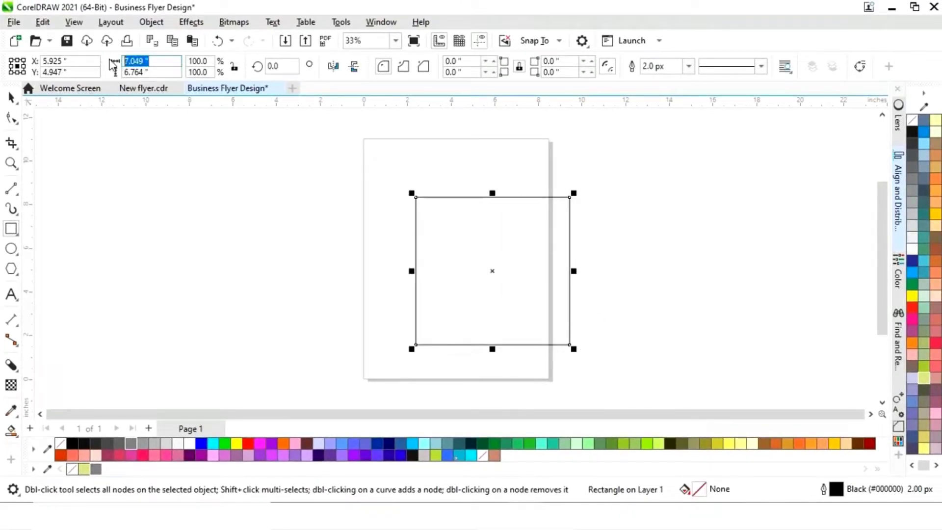
type("8.5")
key("Tab")
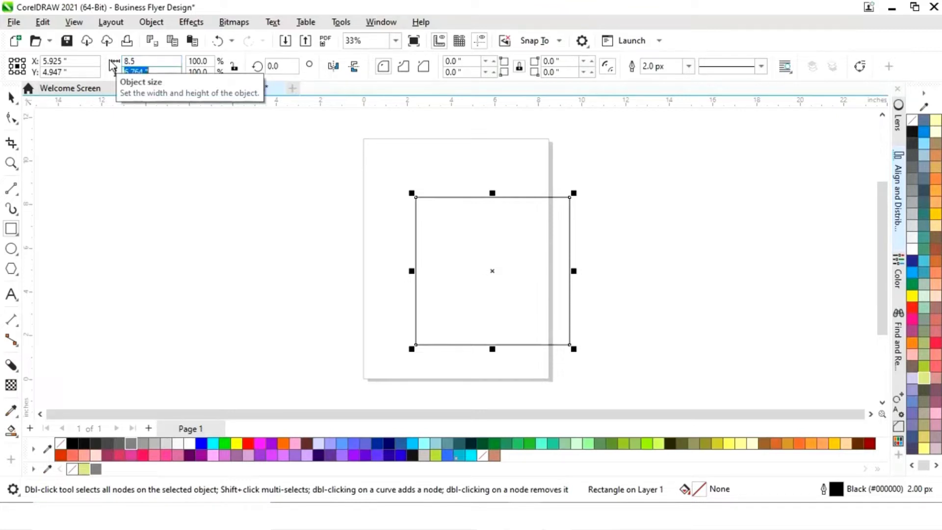
key("Return")
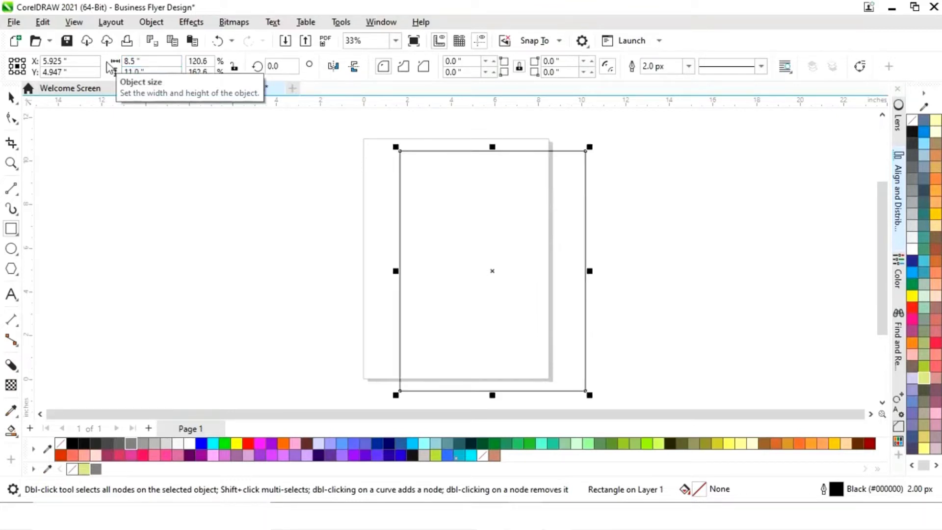
Step: Centre the rectangle horizontally and vertically on the page with Align and Distribute
left_click(10, 98)
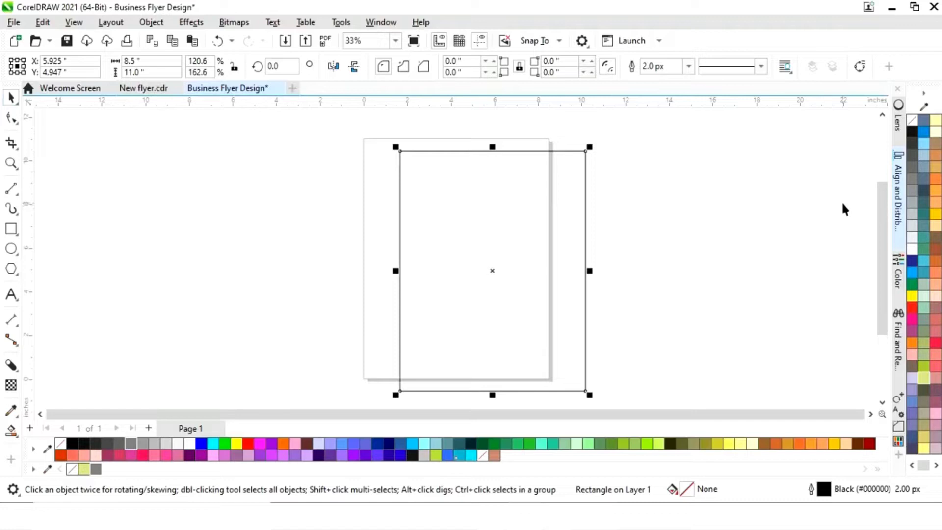
left_click(901, 201)
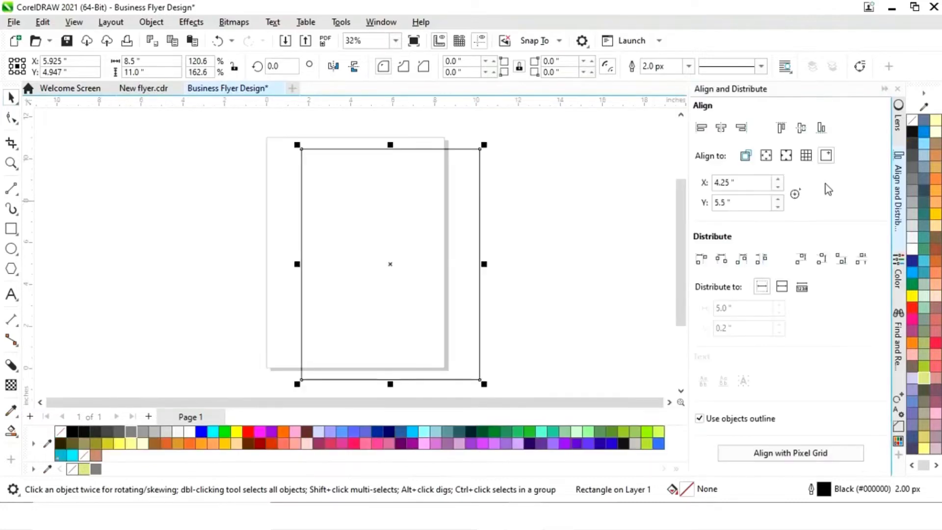
left_click(719, 130)
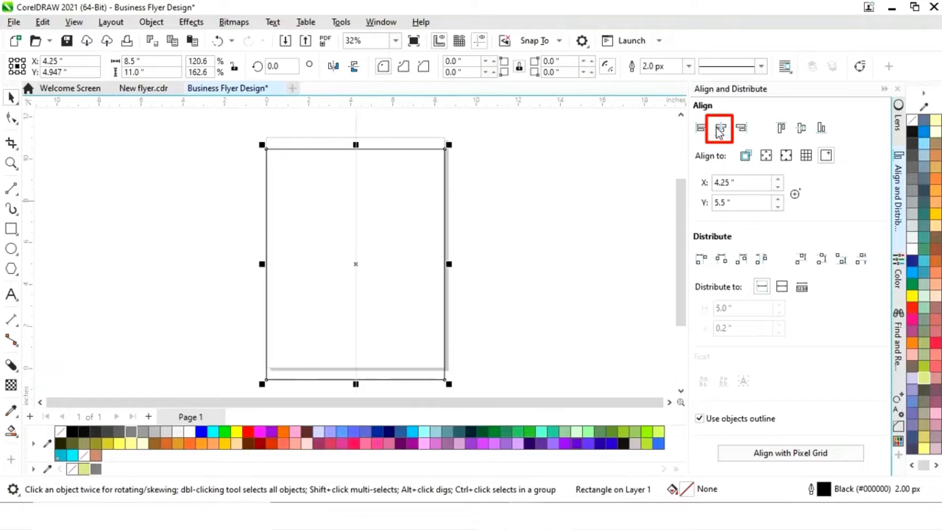
left_click(801, 136)
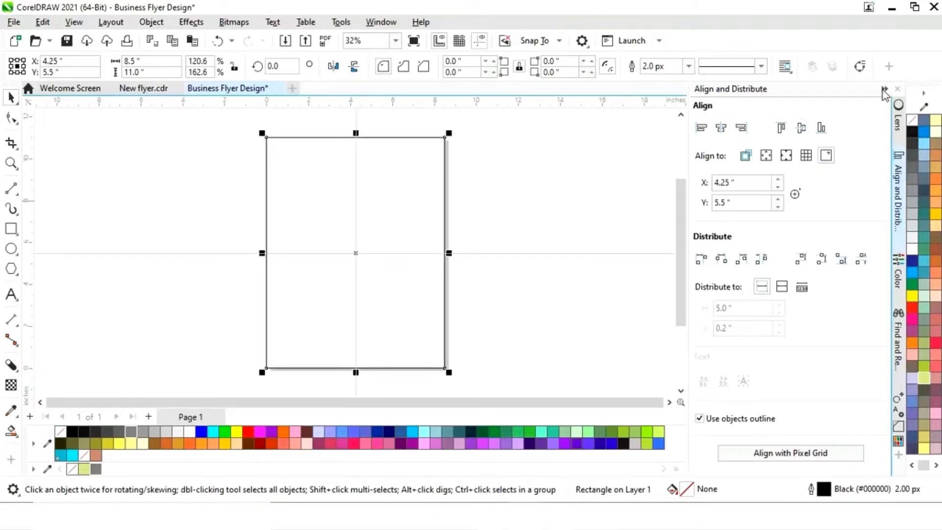
left_click(631, 191)
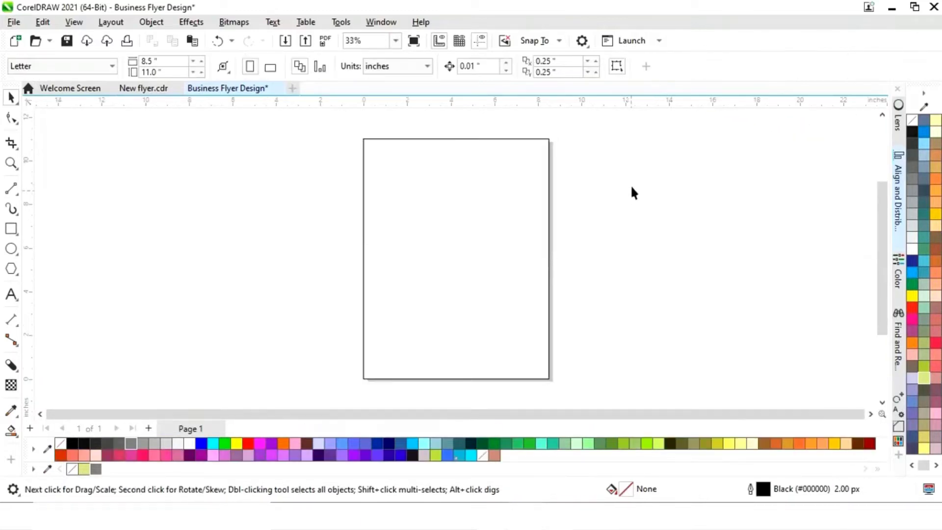
Step: Fill the page rectangle 50% grey and make a slightly smaller black copy
left_click(530, 222)
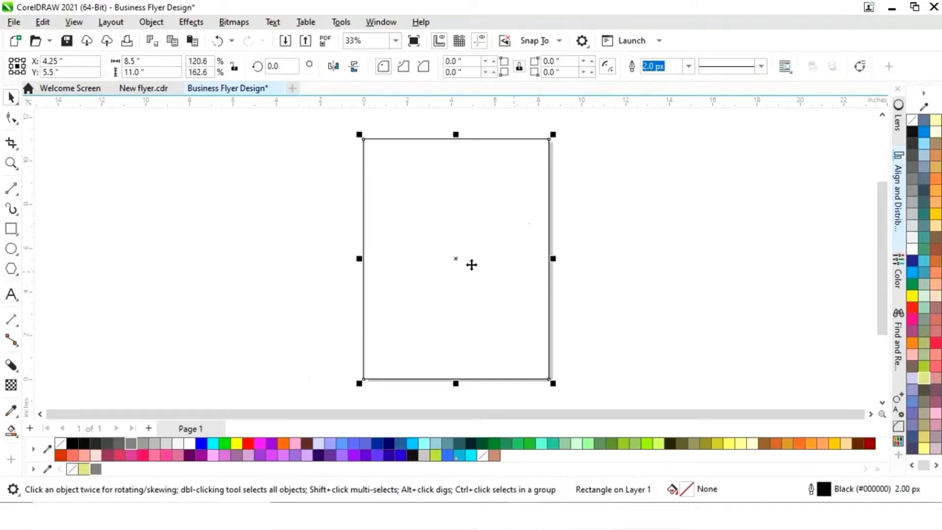
left_click(96, 469)
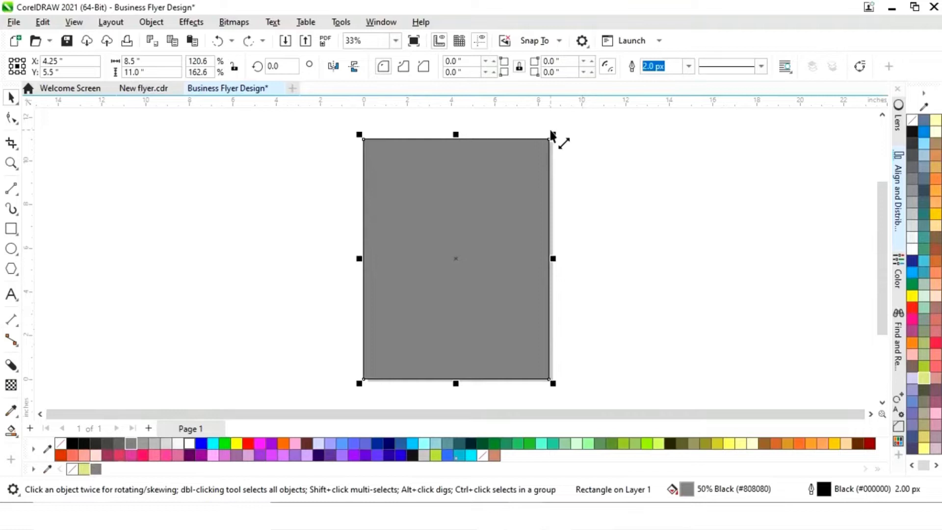
left_click_drag(553, 133, 551, 142)
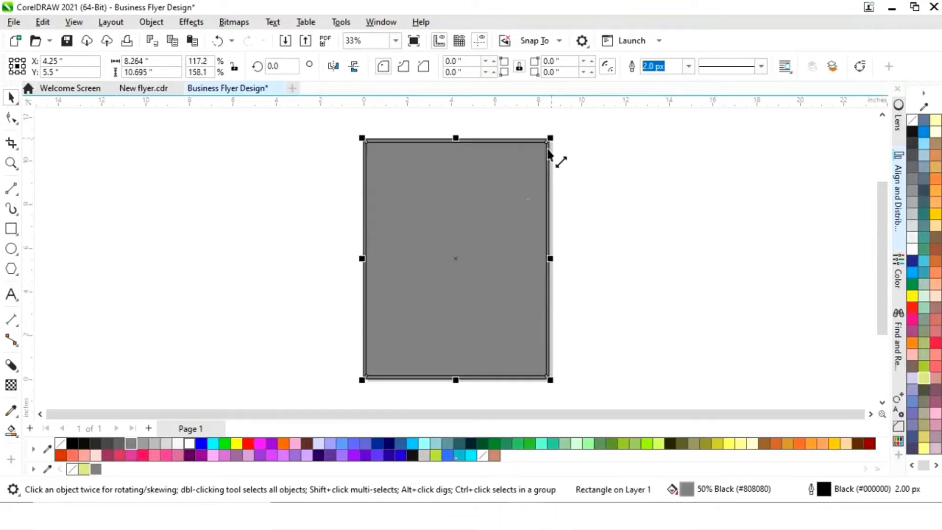
left_click(74, 444)
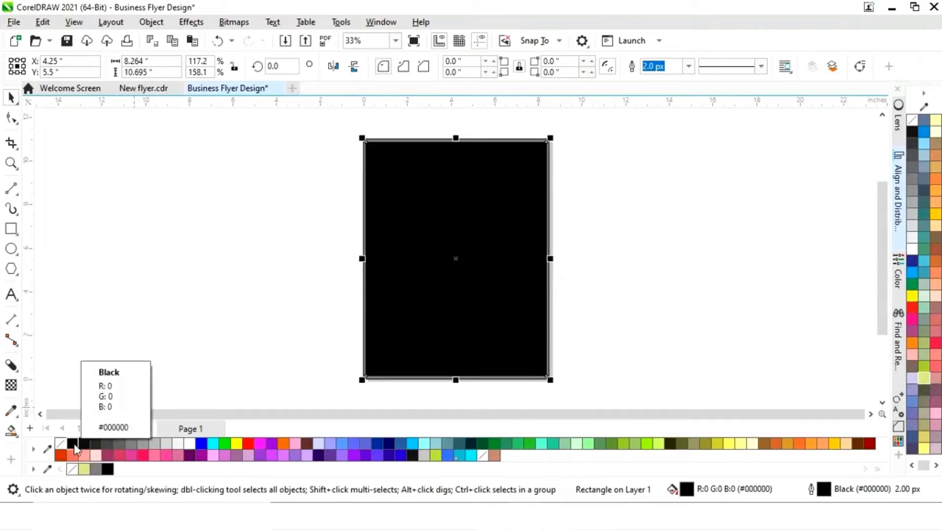
Step: Shrink a copy down to the page's lower part and fill it light yellow-green
left_click(639, 231)
left_click(485, 252)
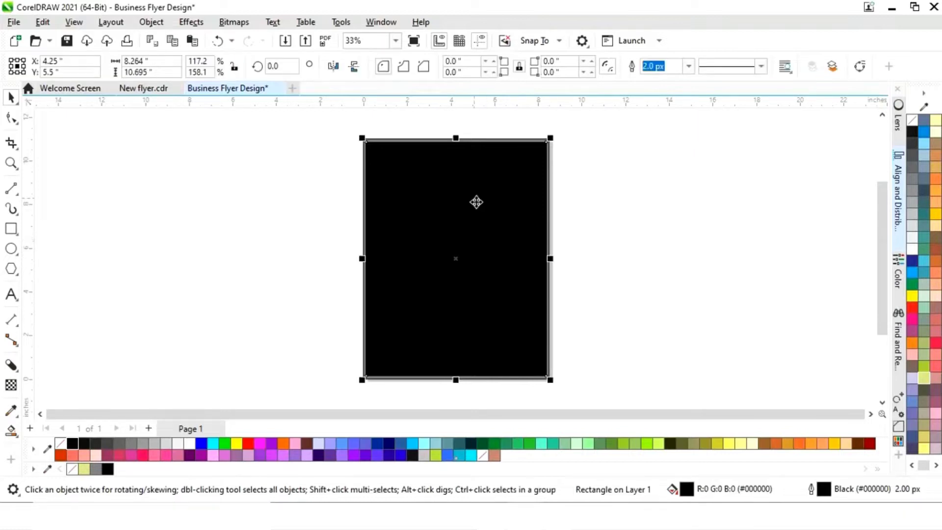
left_click_drag(455, 138, 456, 225)
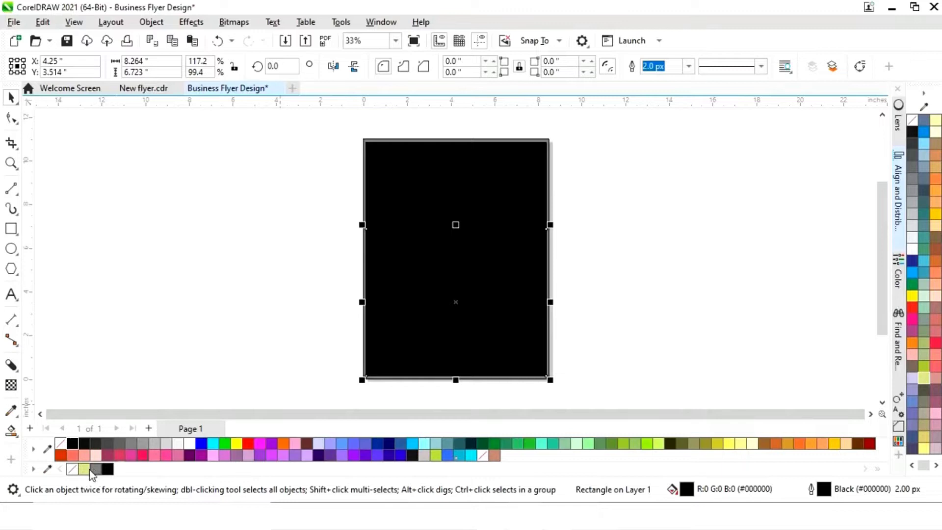
left_click(87, 469)
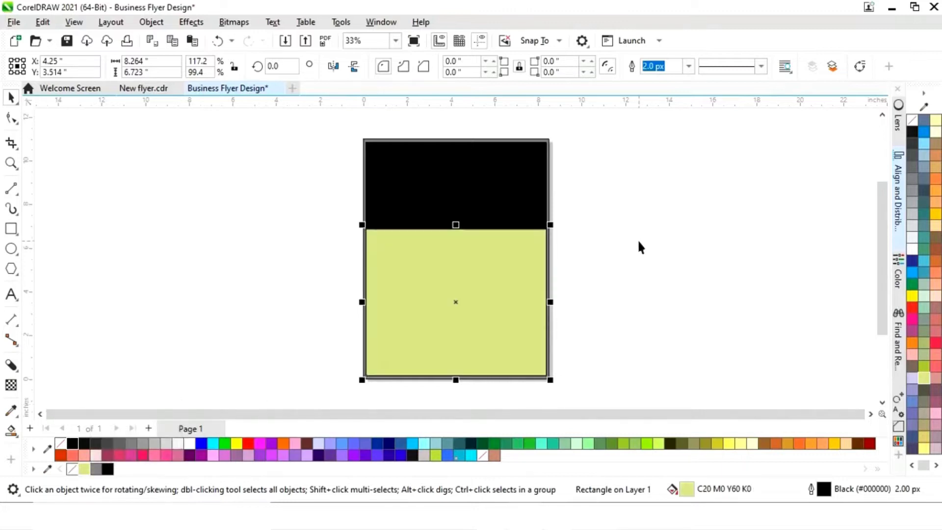
Step: Select all three rectangles and remove their outlines
left_click(654, 240)
left_click_drag(344, 389, 590, 121)
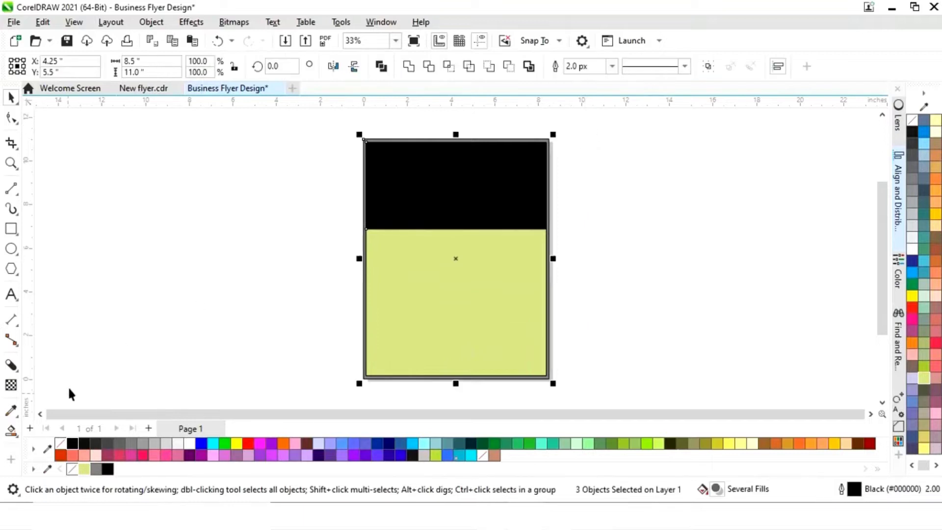
right_click(61, 446)
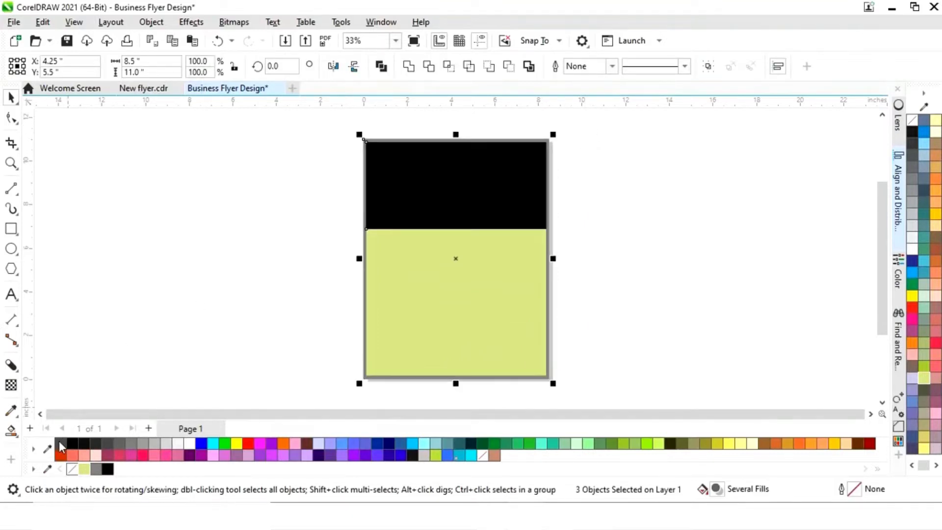
left_click(231, 301)
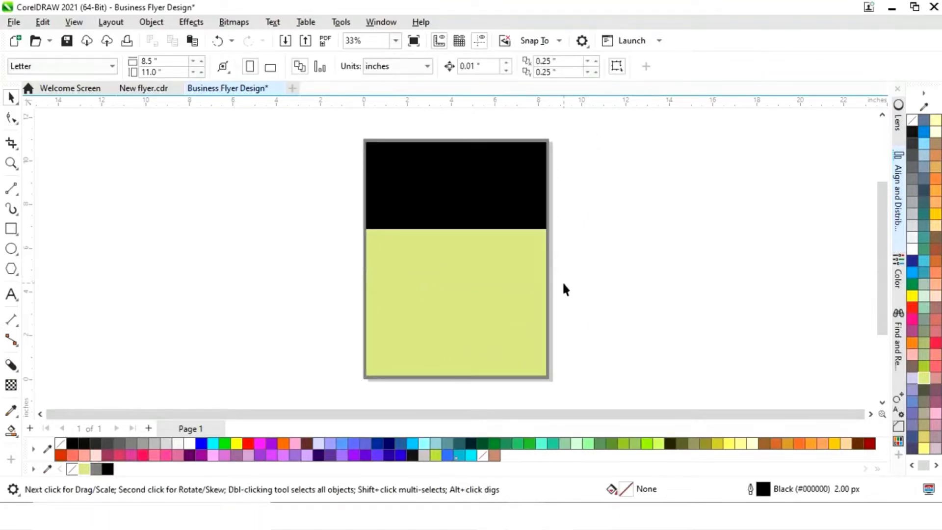
Step: Draw a circle, enlarge it about 240% over the page's lower left, and fill it black
scroll(578, 282, "up", 1)
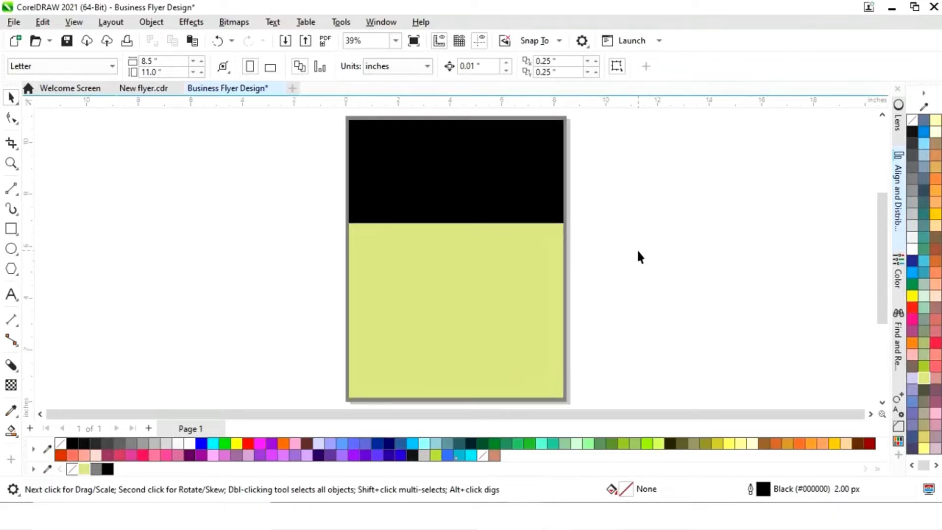
left_click(11, 249)
left_click_drag(259, 260, 321, 322)
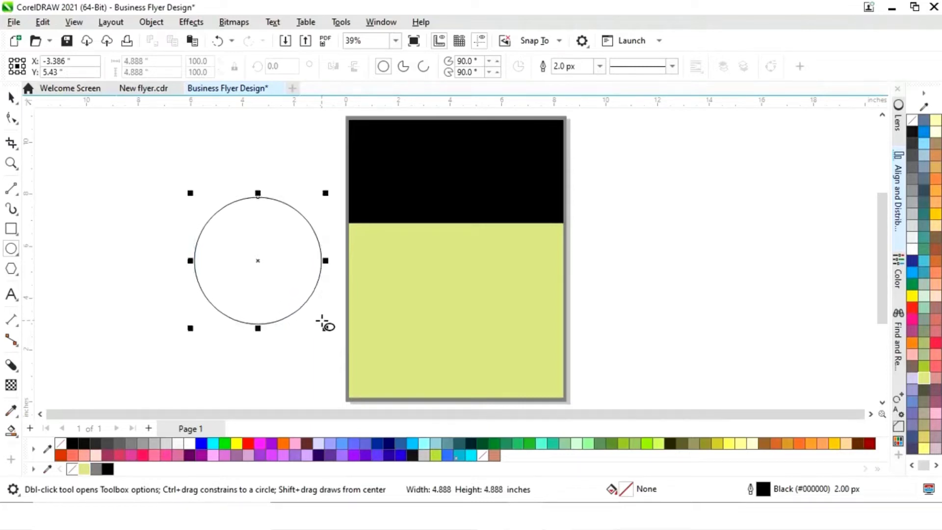
left_click(11, 97)
left_click_drag(286, 252, 378, 381)
left_click_drag(416, 313, 594, 208)
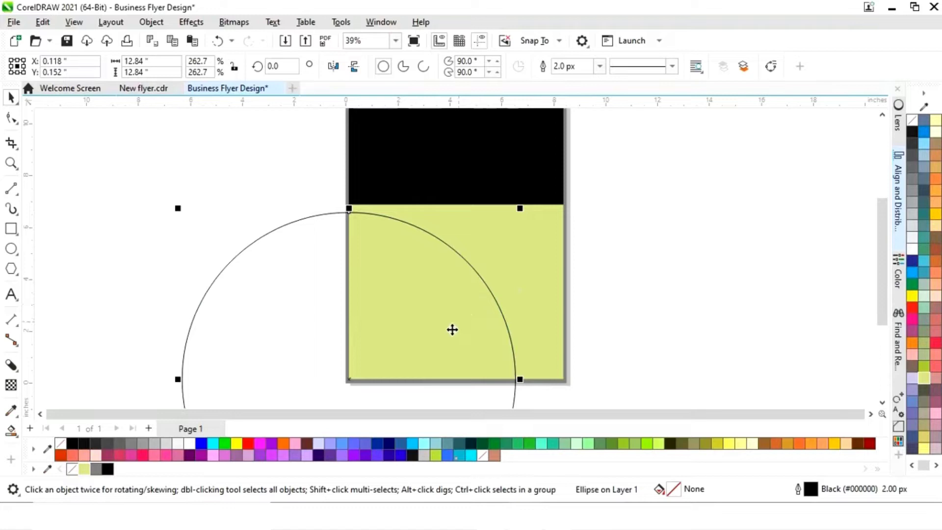
left_click_drag(347, 385, 376, 390)
left_click_drag(549, 221, 544, 223)
left_click_drag(879, 245, 876, 254)
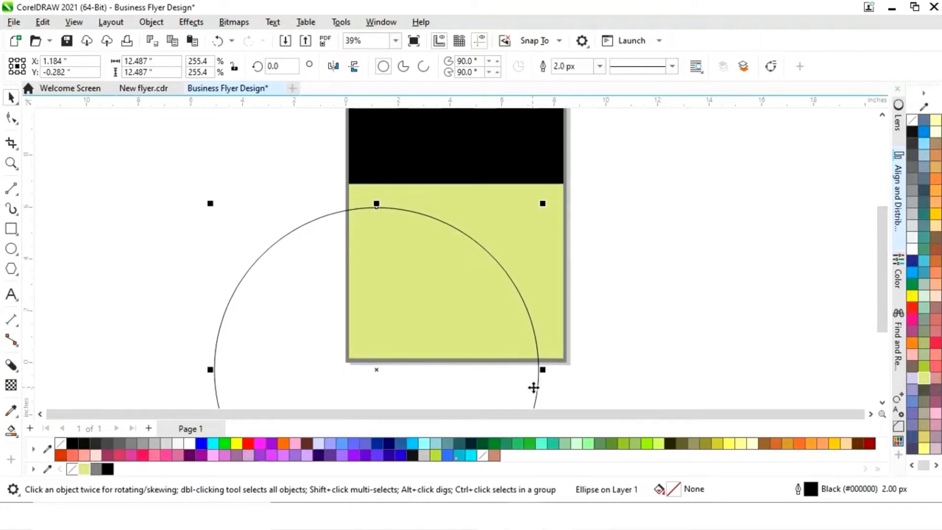
left_click(108, 469)
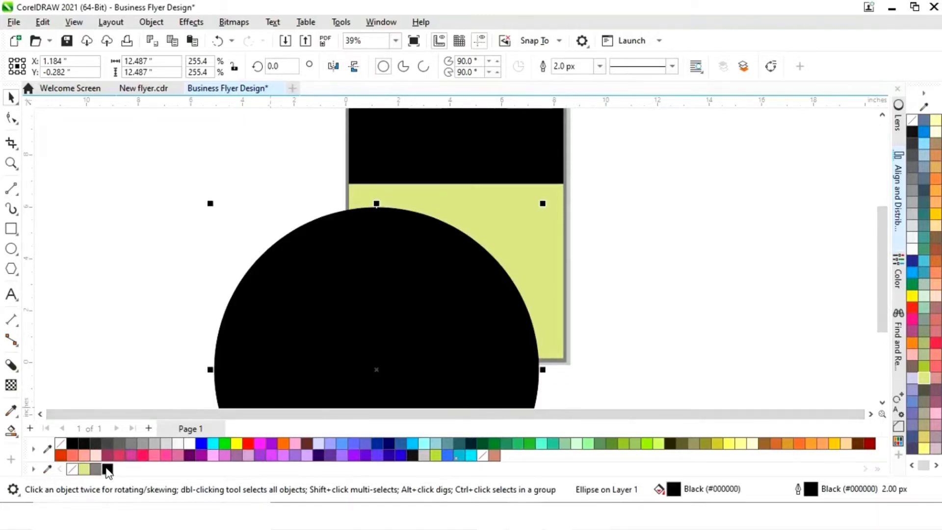
left_click(557, 254, "shift")
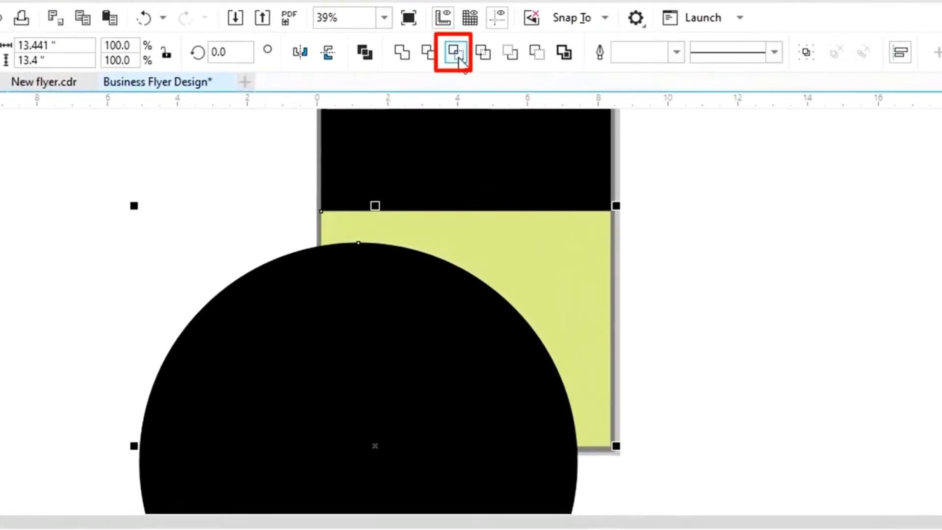
Step: Make a 50% grey shape from the circle–rectangle overlap and delete the black circle
left_click(458, 58)
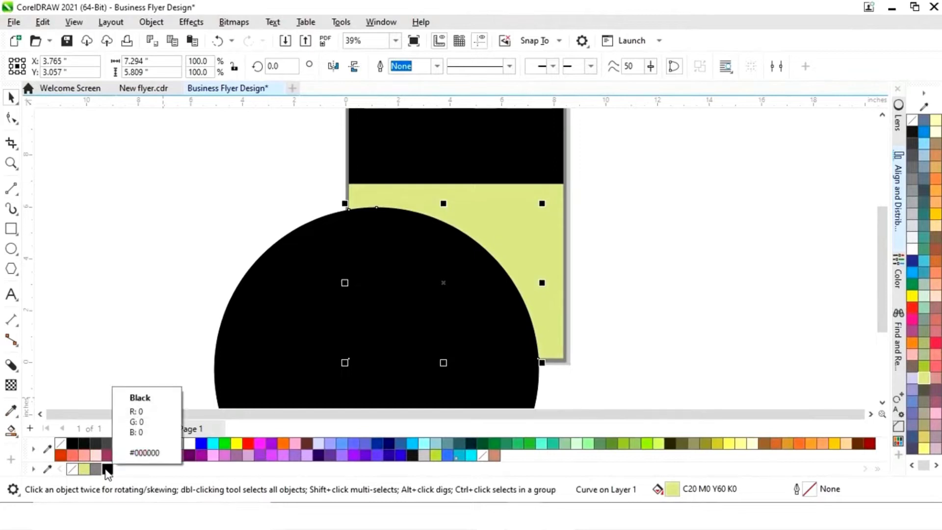
left_click(95, 469)
left_click(241, 364)
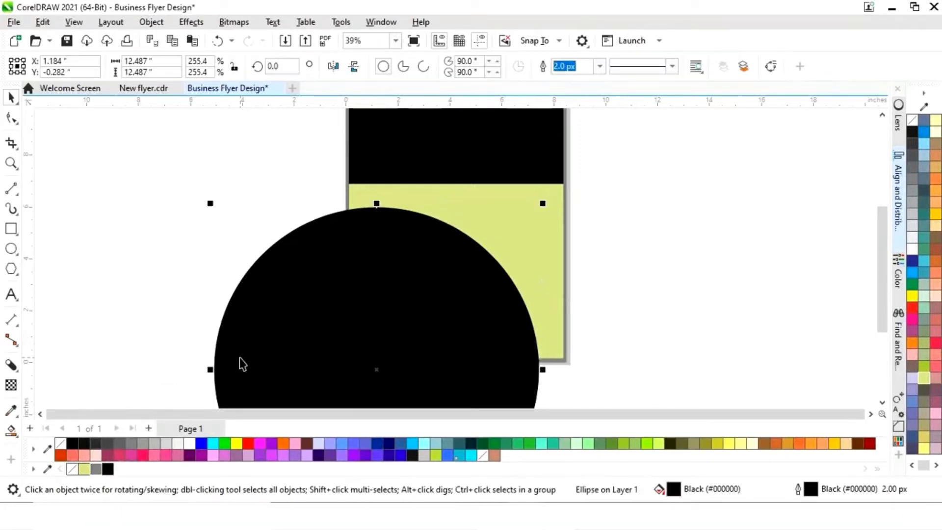
key("Delete")
Step: Add a black 95.5% copy inside the grey quarter-circle, leaving a grey rim
left_click(454, 305)
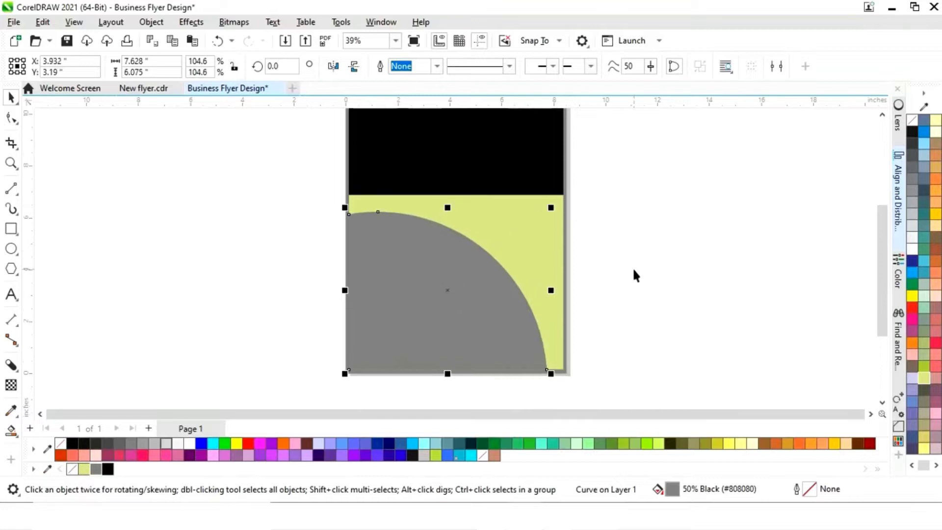
key("ctrl+z")
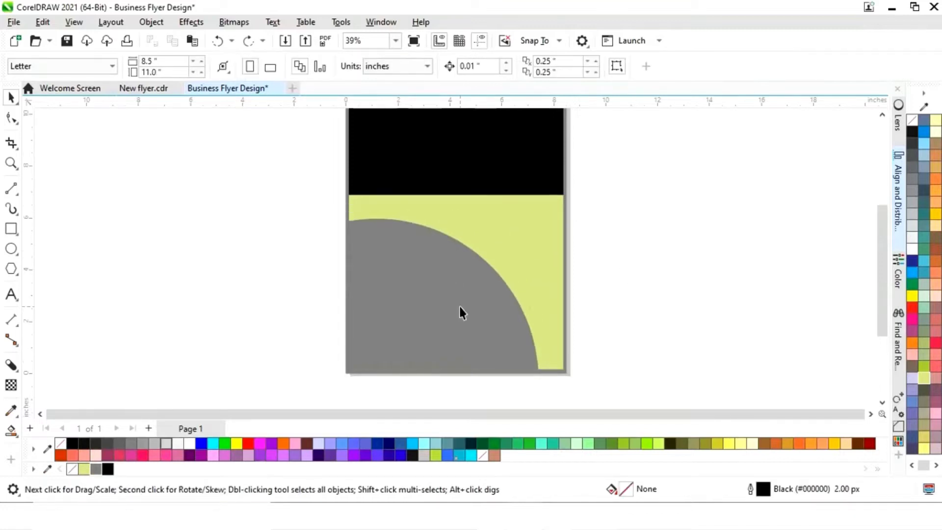
left_click_drag(882, 295, 880, 281)
left_click(458, 363)
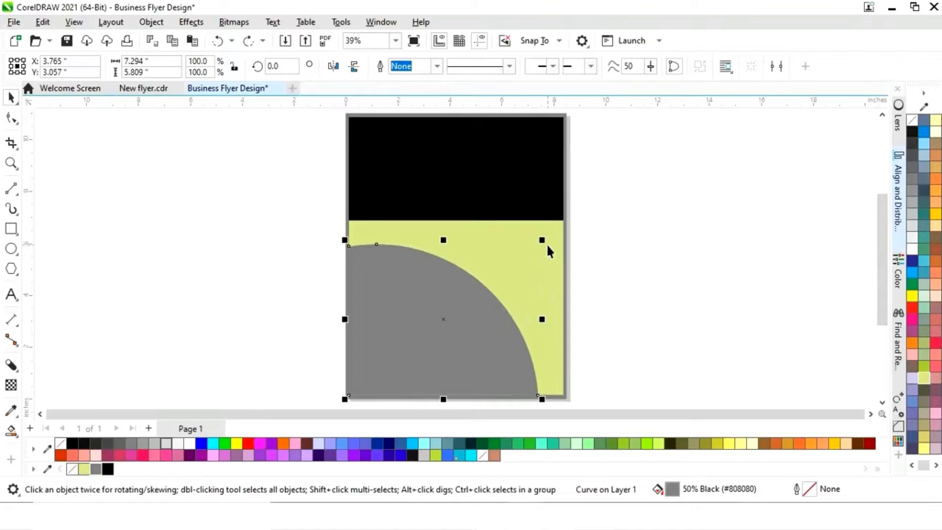
left_click_drag(542, 240, 534, 245)
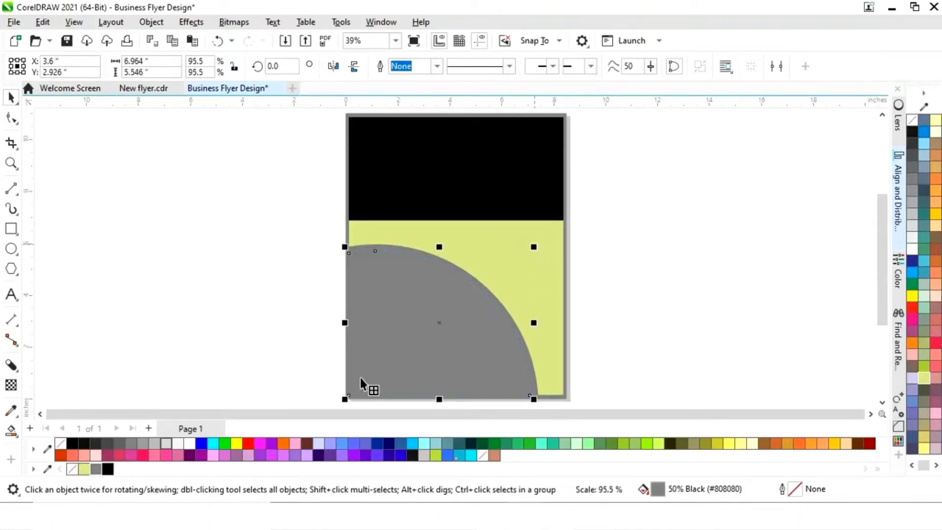
left_click(108, 468)
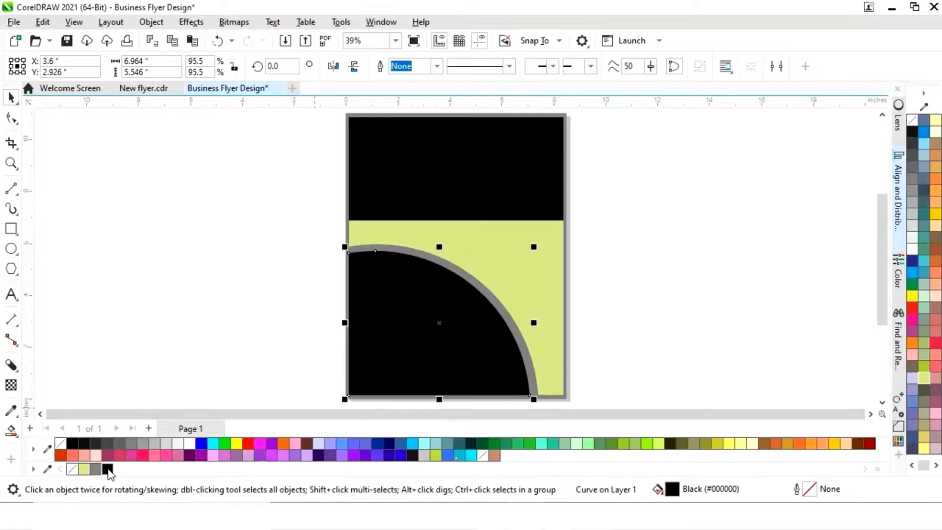
left_click(626, 289)
left_click(498, 305)
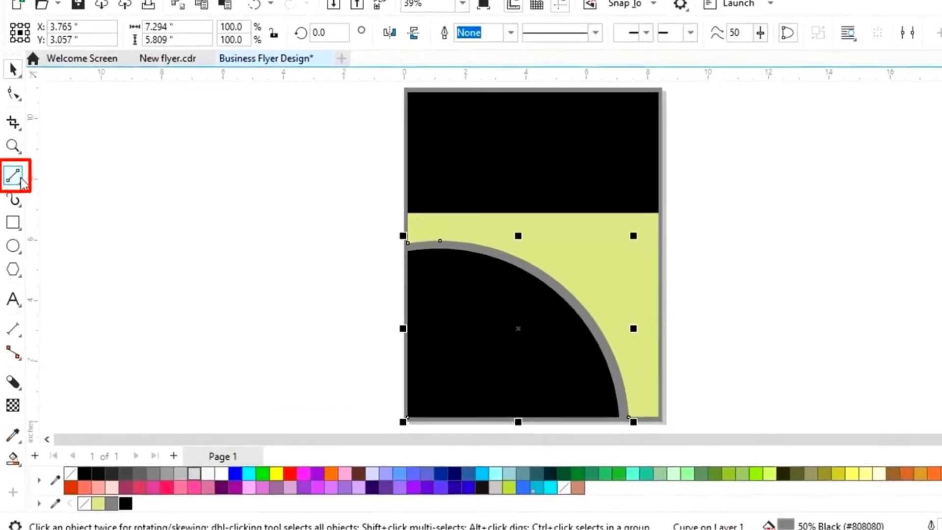
Step: Draw a short 2-point divider line across the grey rim
left_click(16, 189)
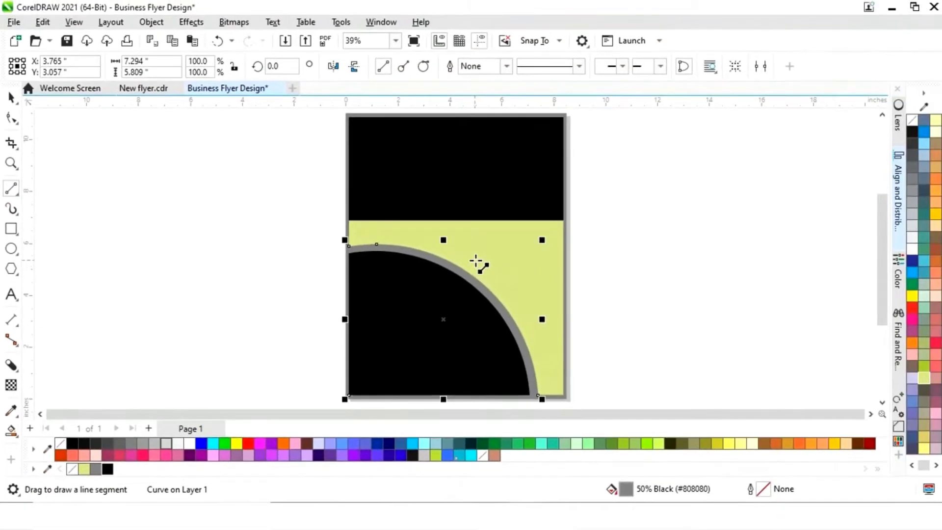
left_click_drag(446, 275, 446, 285)
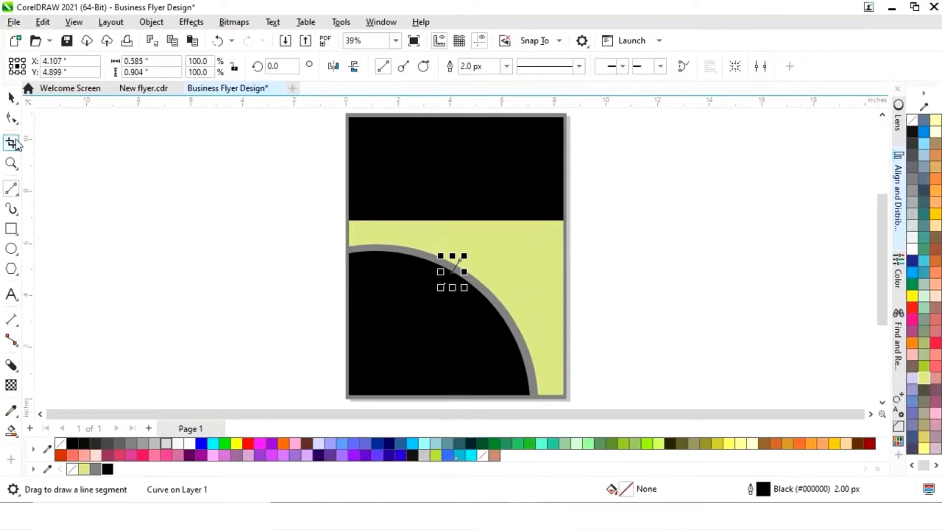
left_click(12, 97)
left_click(214, 236)
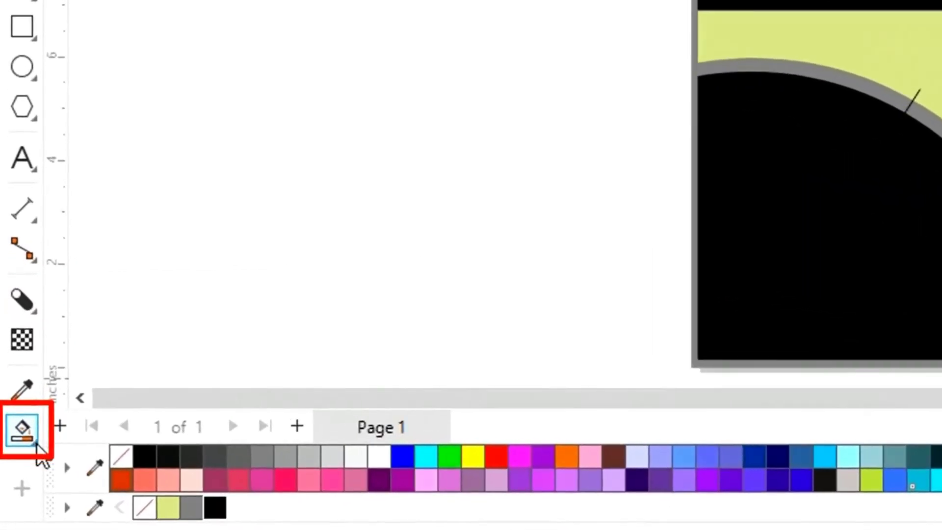
Step: Smart Fill the upper and lower rim regions on either side of the line
left_click(17, 438)
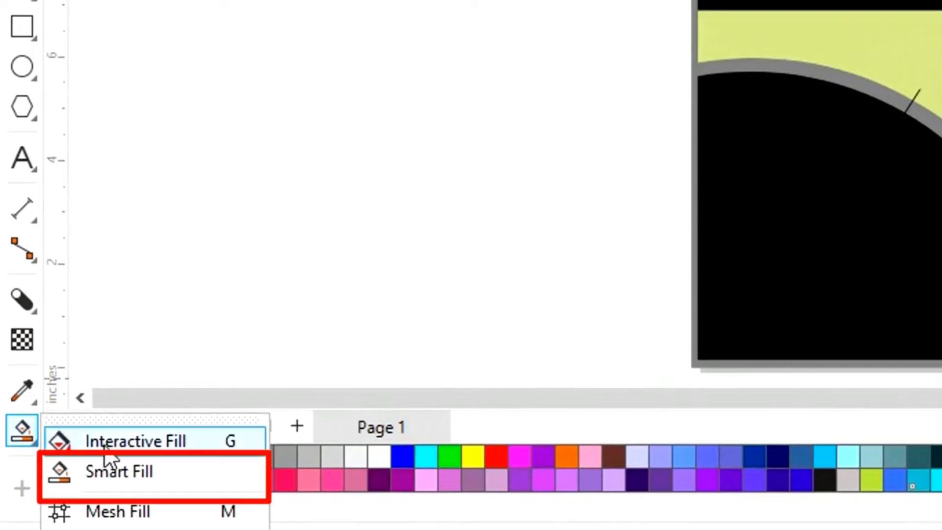
left_click(135, 470)
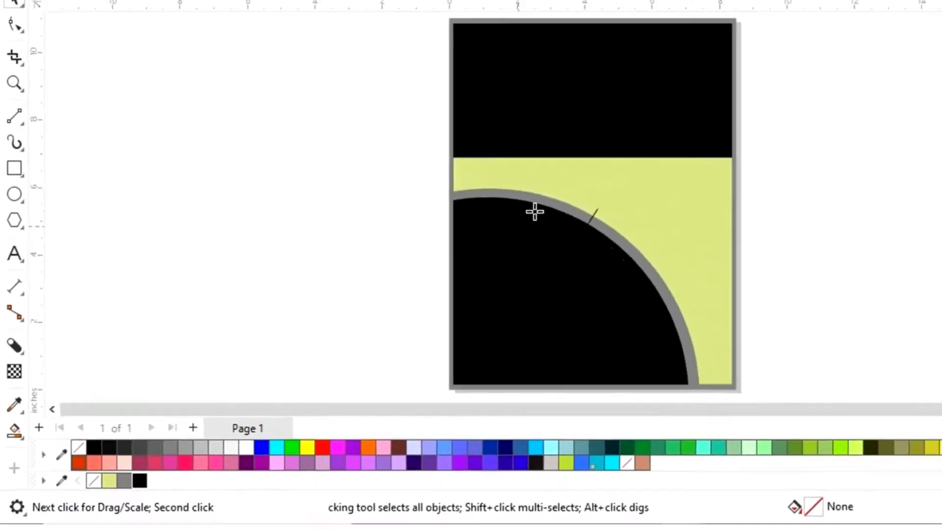
left_click(814, 70)
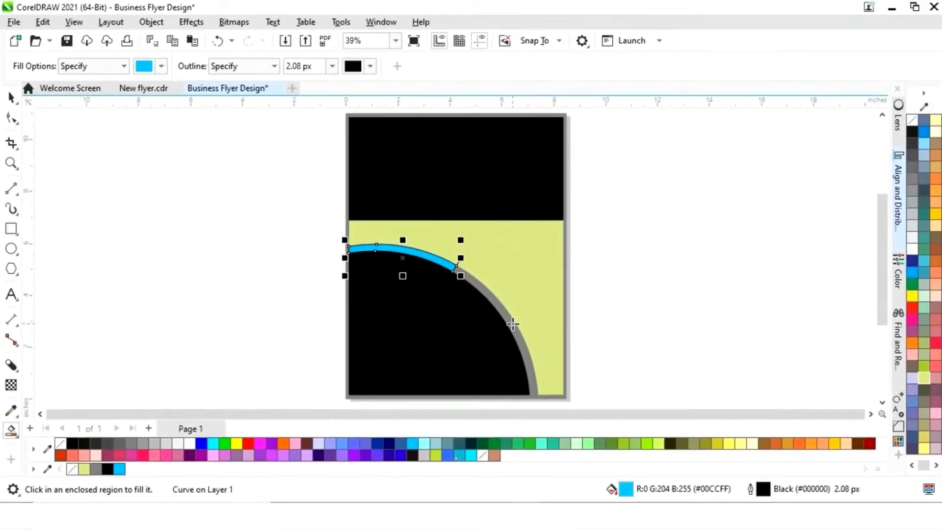
left_click(513, 324)
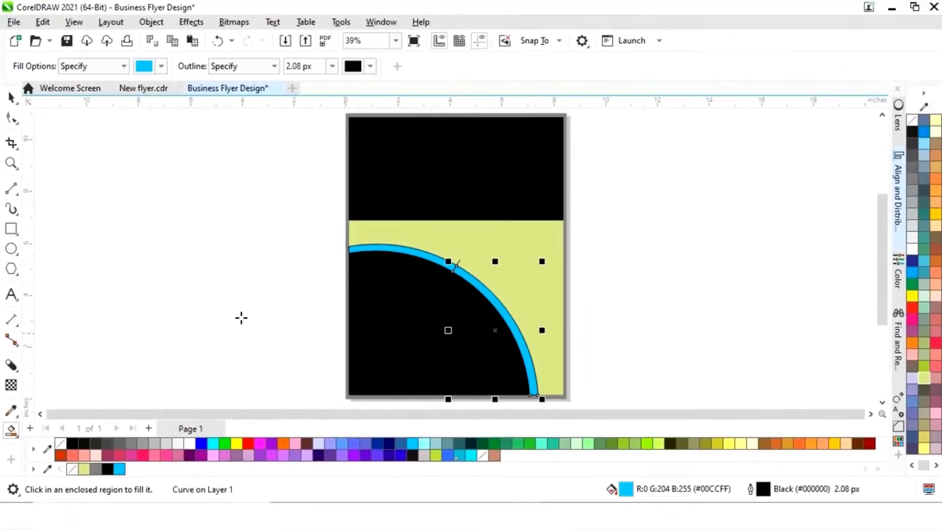
Step: Colour the upper rim segment grey and the lower rim segment white
left_click(11, 97)
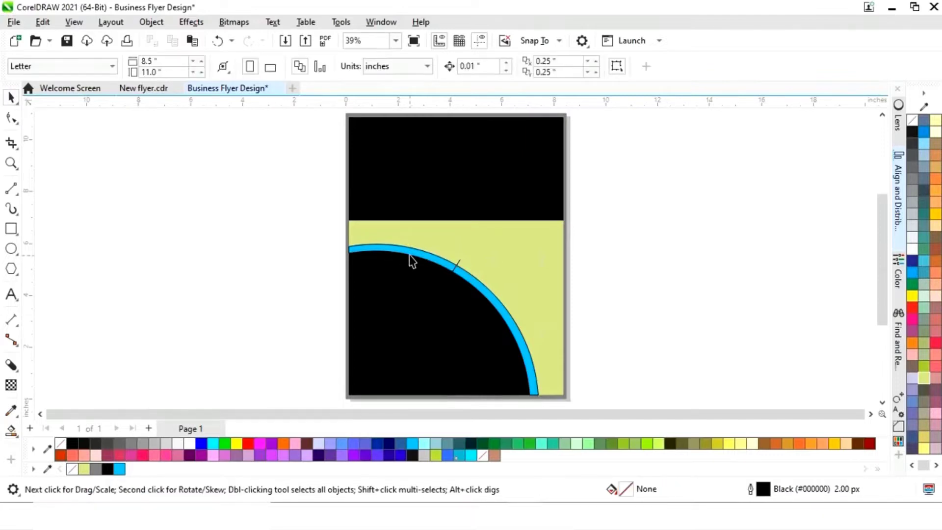
left_click(412, 260)
left_click(95, 469)
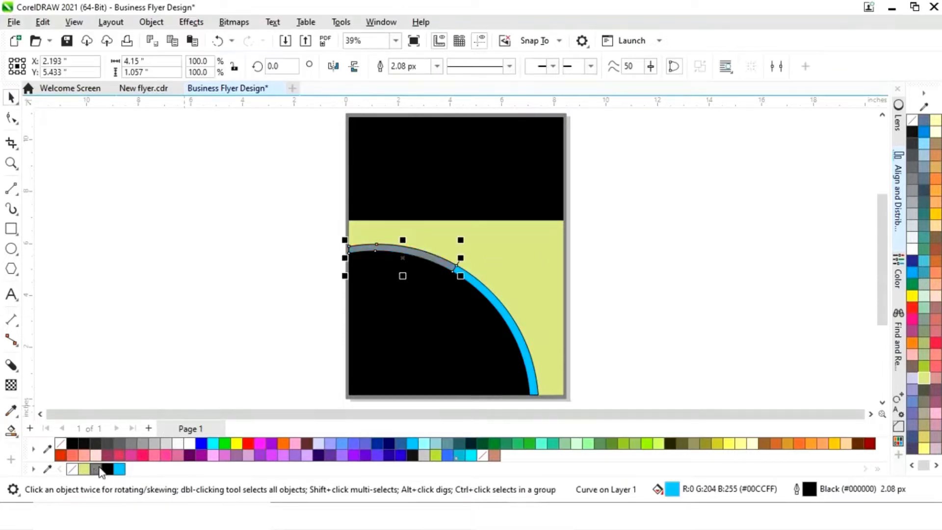
left_click(167, 348)
left_click(512, 336)
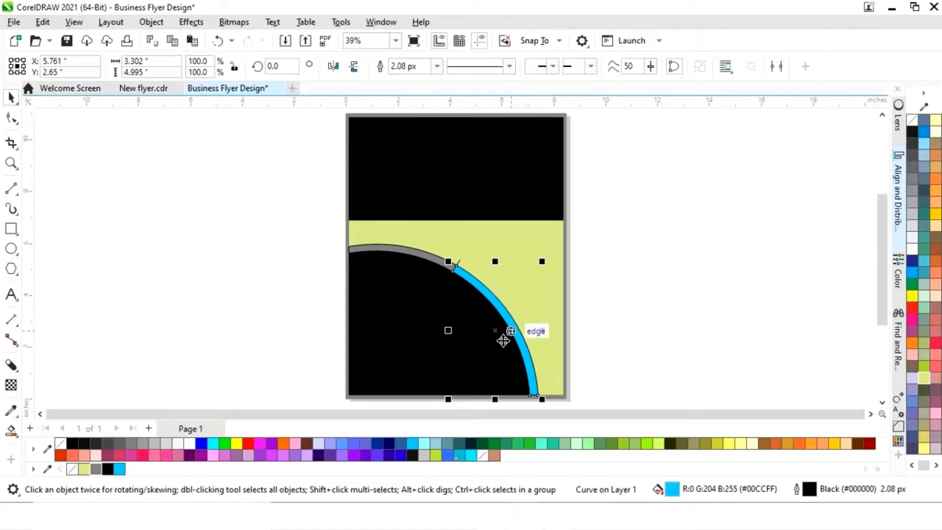
left_click(190, 443)
left_click(172, 327)
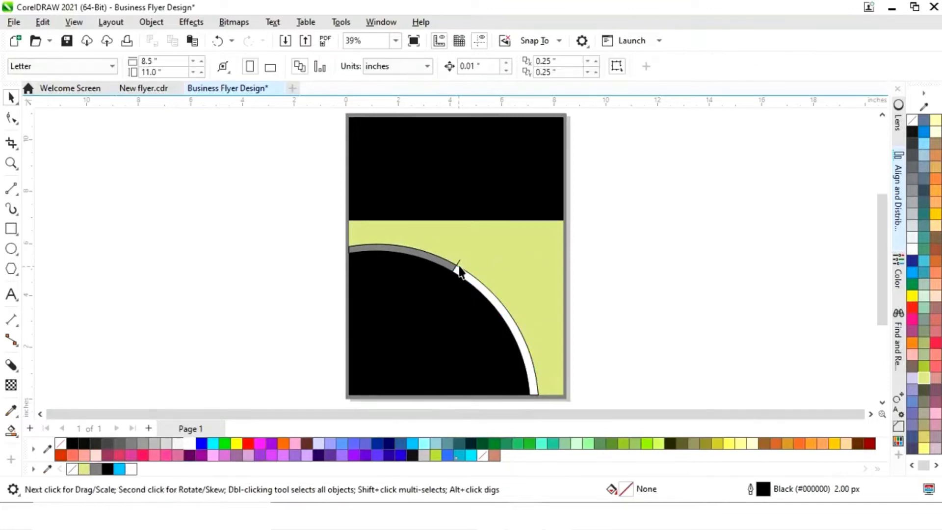
Step: Remove the divider line, leaving separate grey and white rim arcs
left_click(458, 265)
key("Escape")
left_click(438, 266)
left_click(515, 332, "shift")
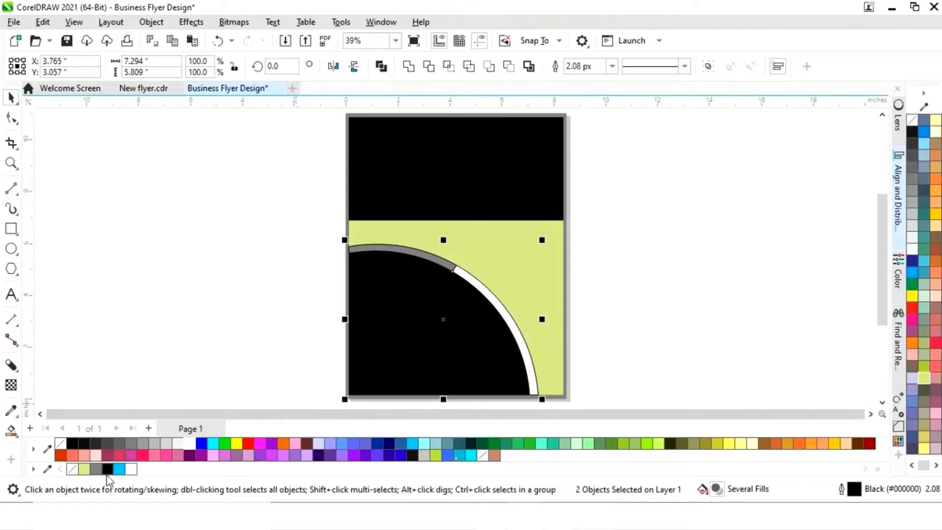
left_click(218, 330)
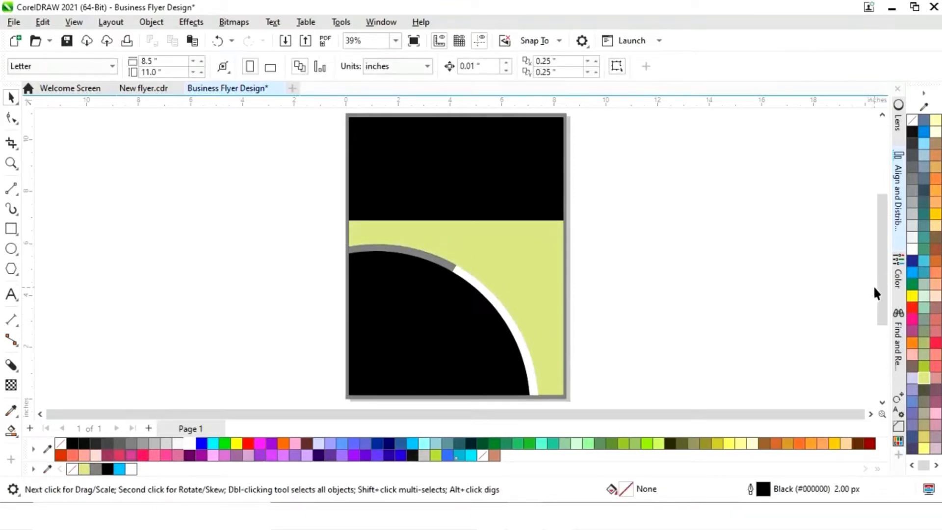
scroll(871, 278, "up", 1)
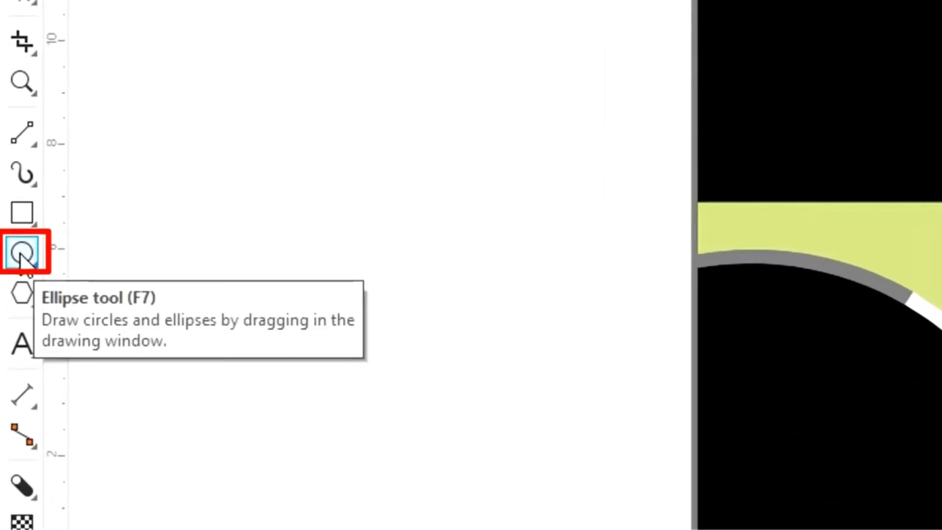
left_click(11, 249)
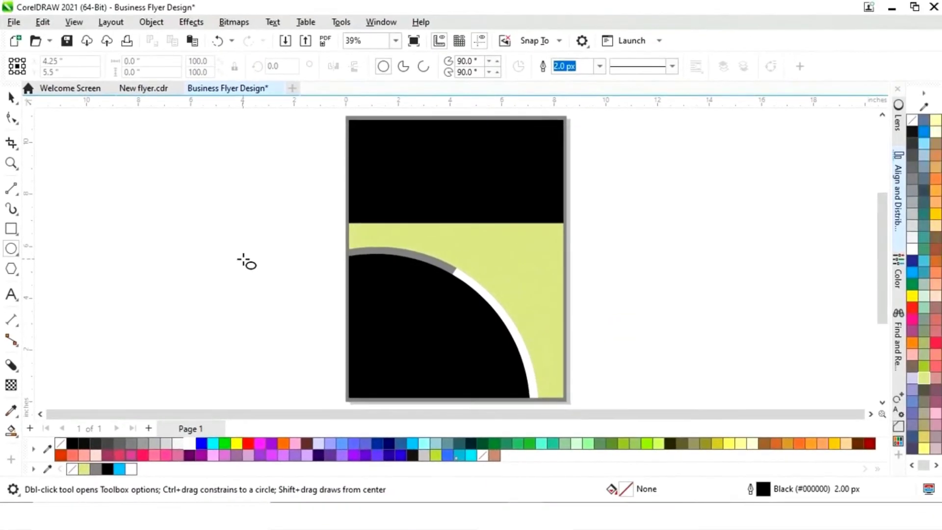
Step: Draw a circle on the flyer's upper right, scale it to about 94%, fill white
left_click_drag(246, 260, 319, 307)
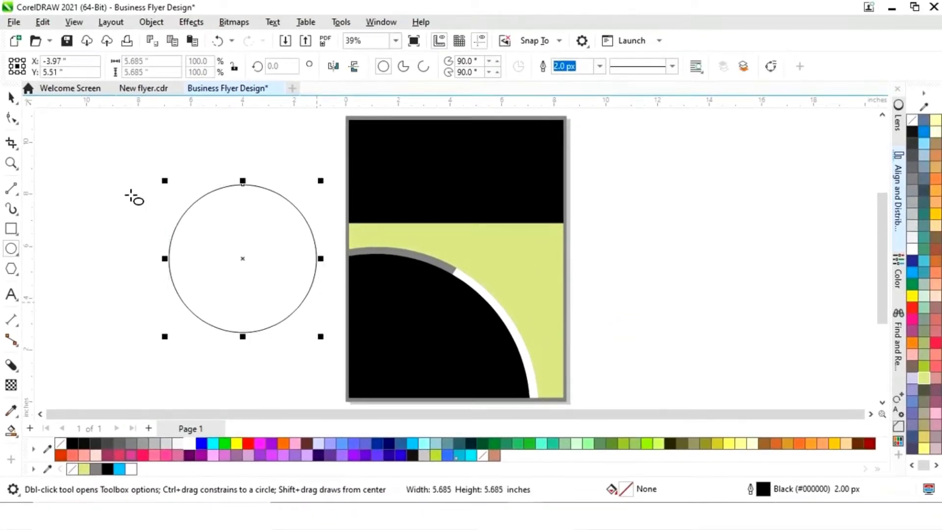
key("space")
left_click_drag(243, 258, 482, 230)
left_click_drag(404, 151, 414, 161)
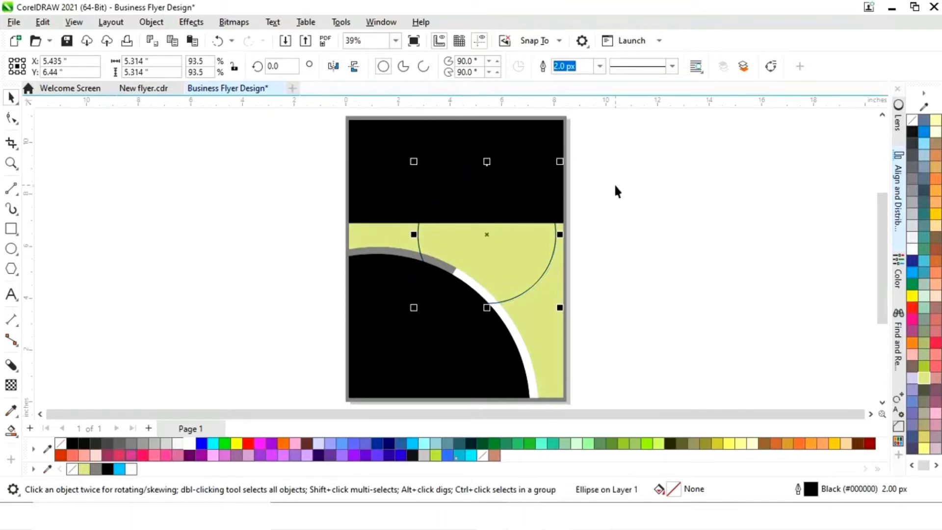
left_click(190, 444)
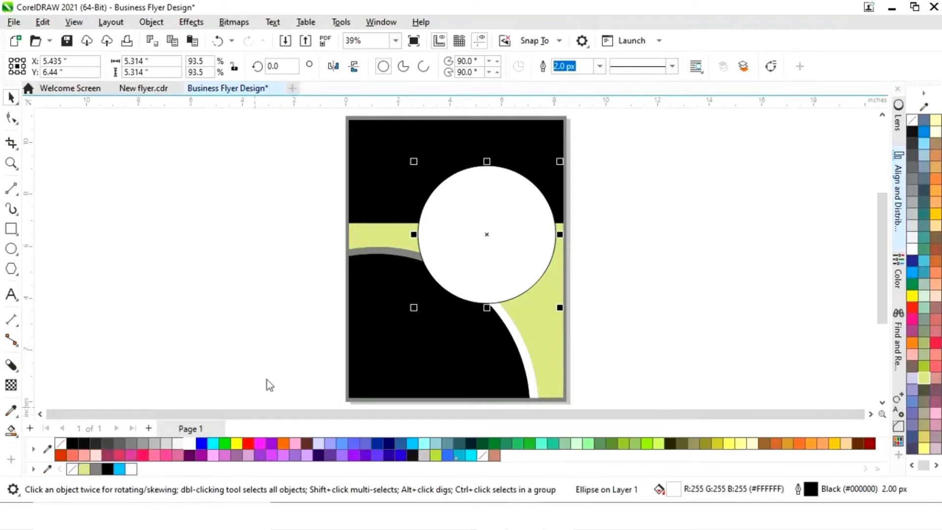
left_click(628, 241)
Step: Cut a smaller inner copy out of the white circle to make a ring, keeping a spare copy
left_click(538, 240)
left_click_drag(560, 161, 569, 195)
left_click(570, 196)
left_click(525, 238)
left_click_drag(513, 236, 726, 226)
left_click(604, 314)
left_click(557, 235)
left_click(555, 217, "shift")
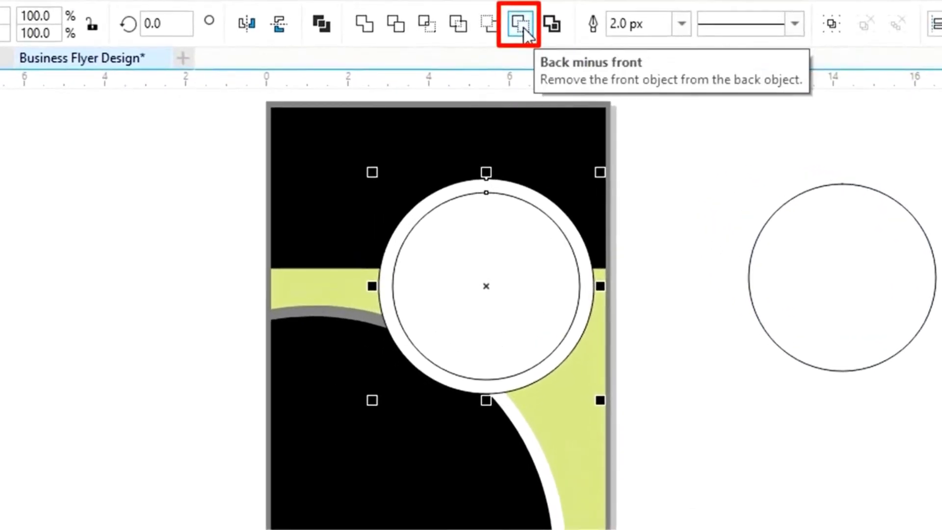
left_click(508, 66)
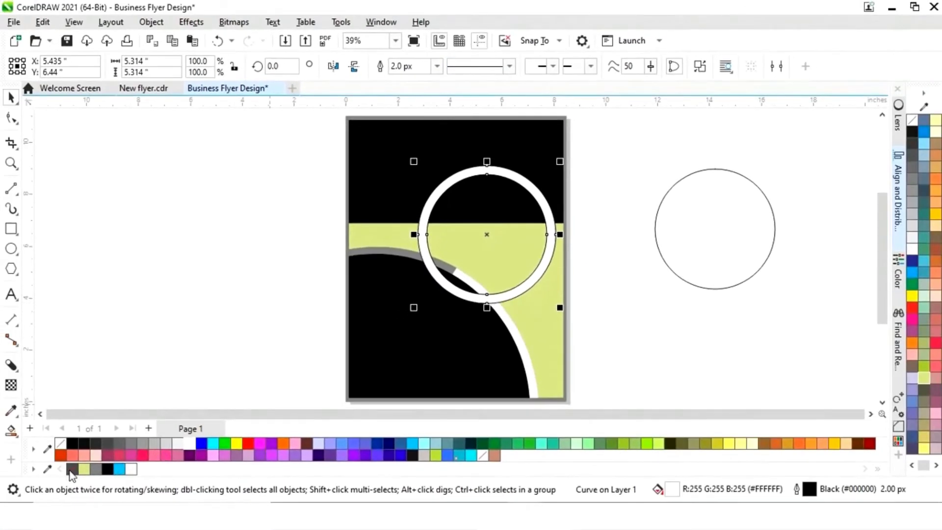
Step: Remove the ring's outline, move it over the header edge, and scale it to 92.9%
right_click(71, 470)
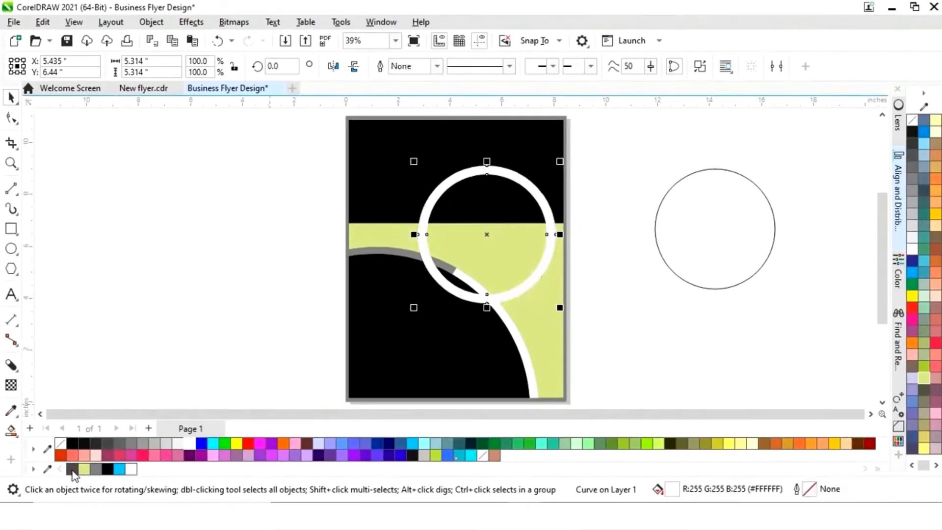
left_click(638, 331)
left_click(543, 210)
left_click_drag(486, 233, 491, 219)
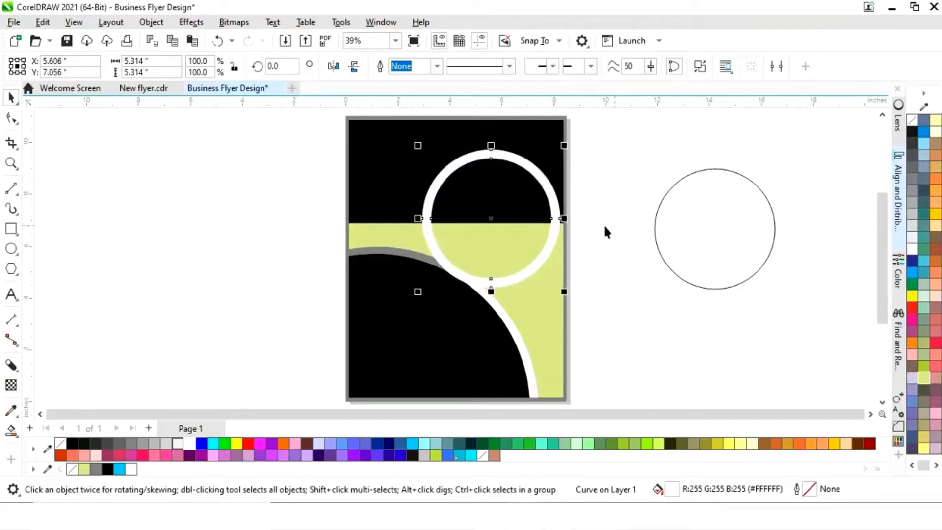
left_click_drag(564, 145, 554, 156)
left_click_drag(510, 235, 492, 221)
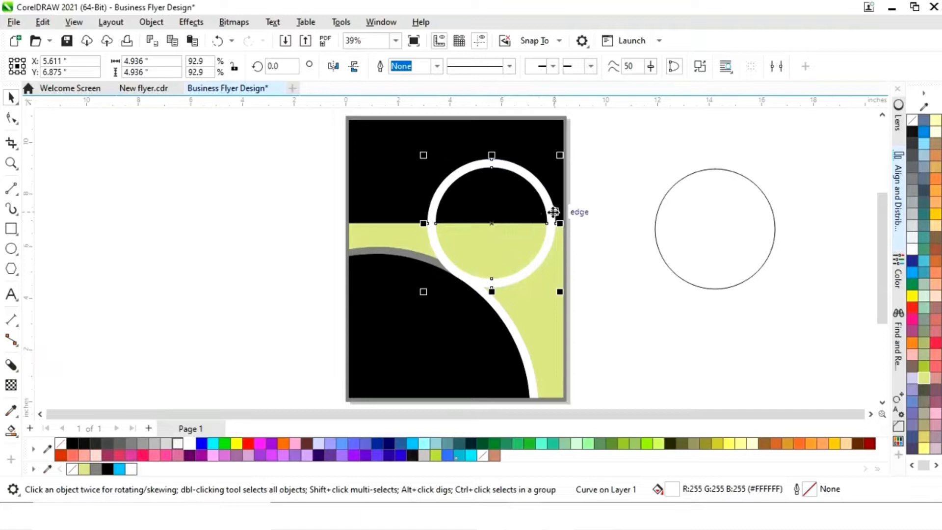
left_click(619, 190)
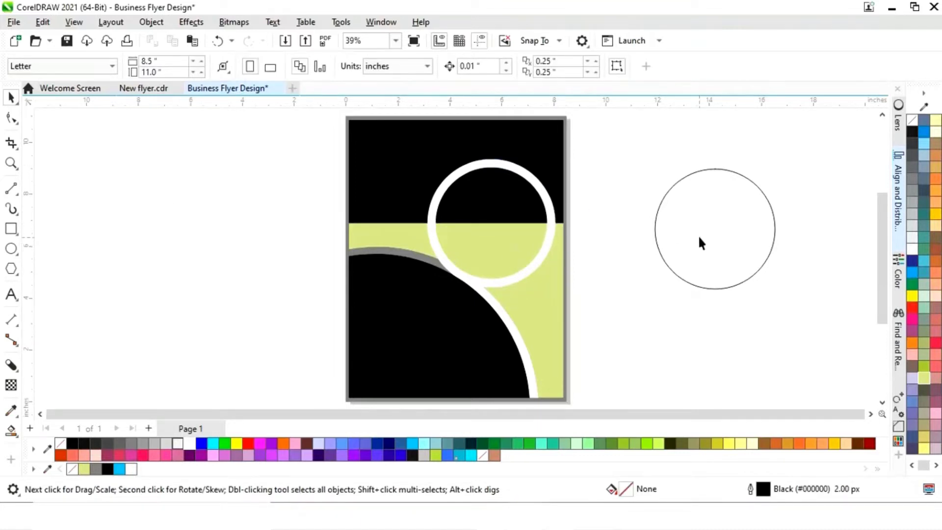
Step: Move the spare circle onto the ring, remove its fill, and centre it on the ring
left_click_drag(708, 237, 494, 224)
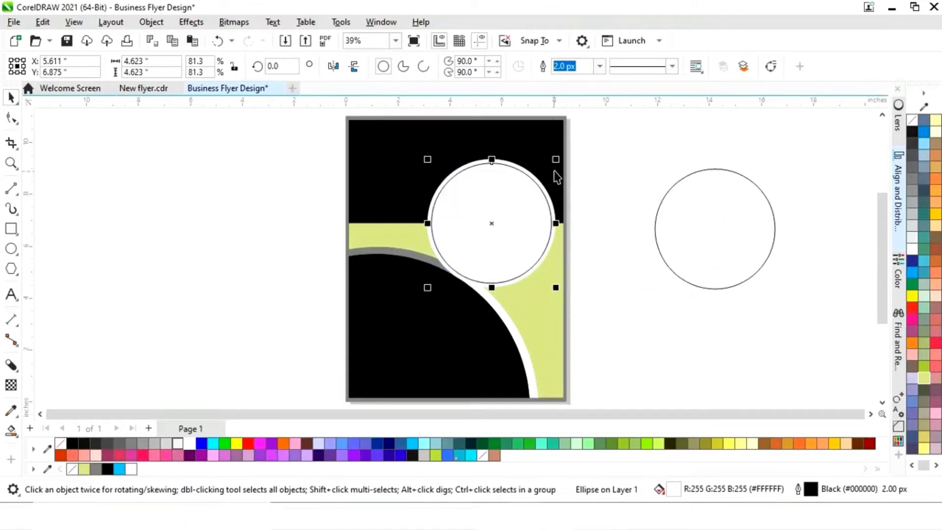
left_click_drag(555, 160, 576, 147)
left_click_drag(542, 225, 601, 254)
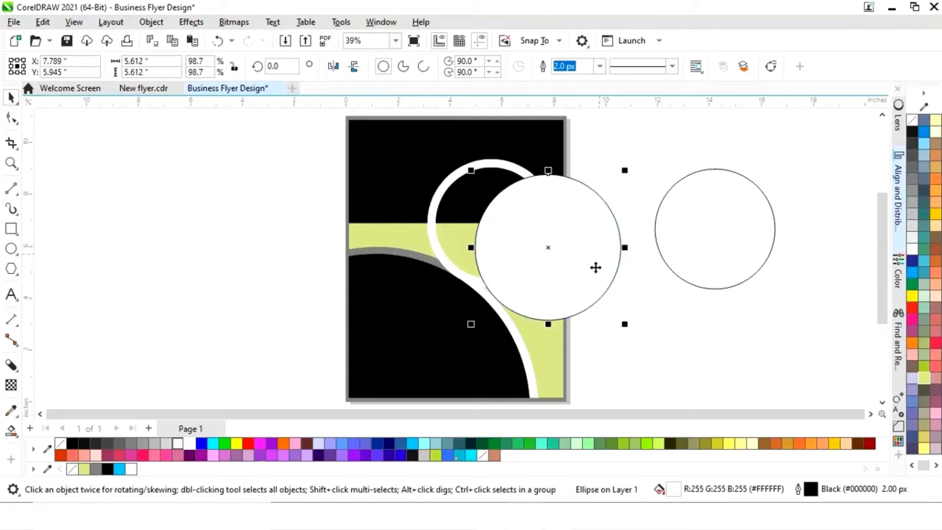
left_click(59, 447)
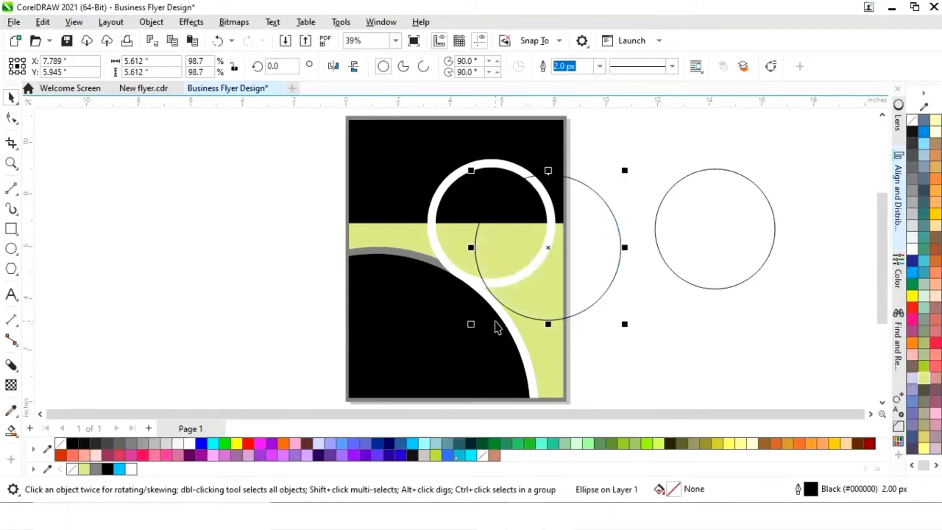
left_click(441, 199, "shift")
key("c")
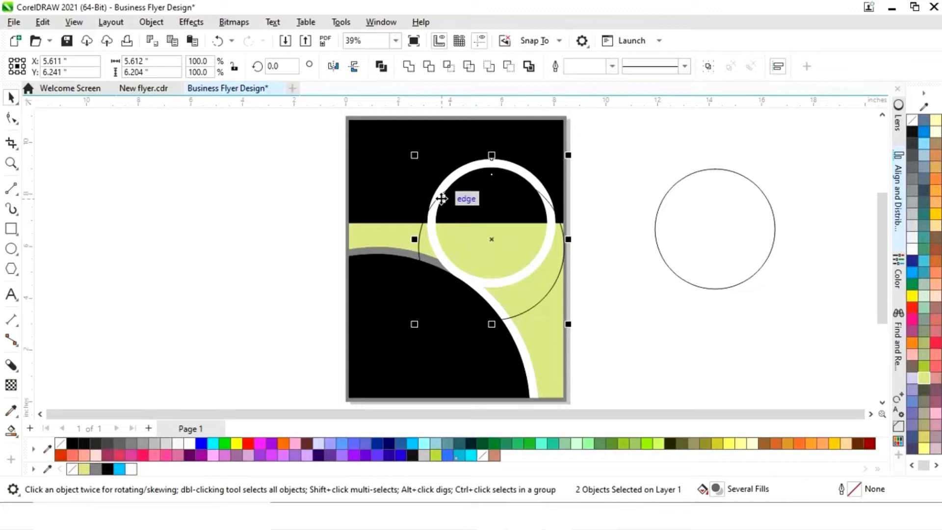
key("e")
Step: Enlarge the outline circle slightly beyond the ring, about 5.5 inches across
left_click_drag(568, 146, 414, 301)
left_click(520, 284)
left_click_drag(492, 223, 489, 234)
left_click(568, 246)
left_click(542, 263)
mouse_move(558, 152)
left_mouse_down()
mouse_move(575, 152)
mouse_move(566, 150)
left_mouse_up()
left_click(566, 228)
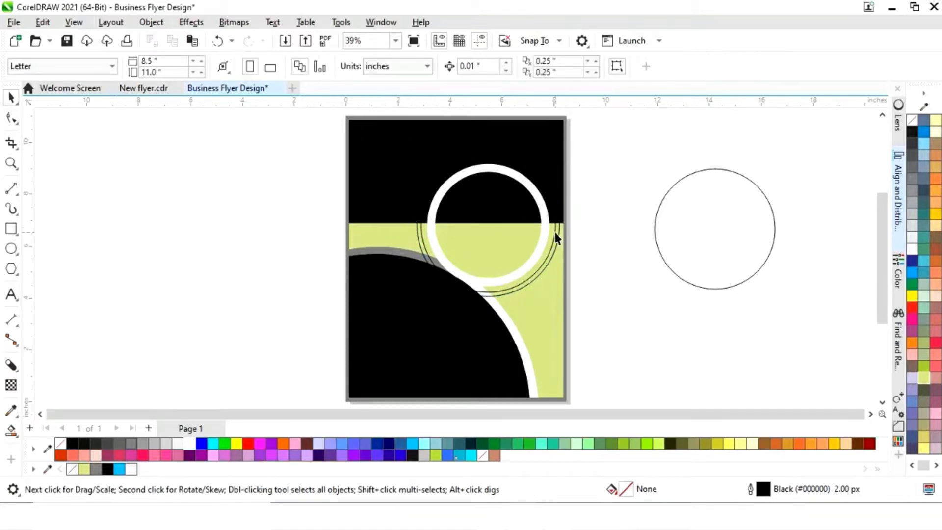
left_click(557, 237)
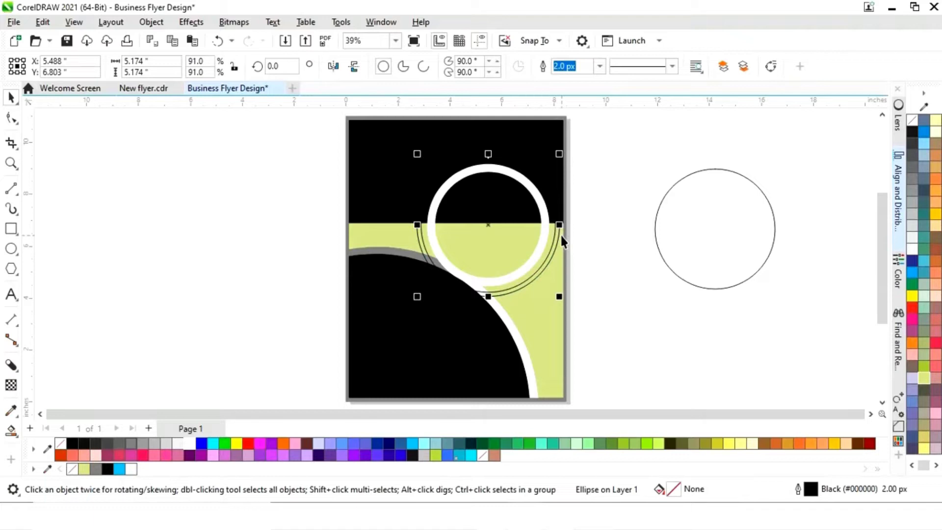
Step: Zoom in and give the outer circle a white 10 px outline
key("z")
left_click_drag(393, 151, 610, 325)
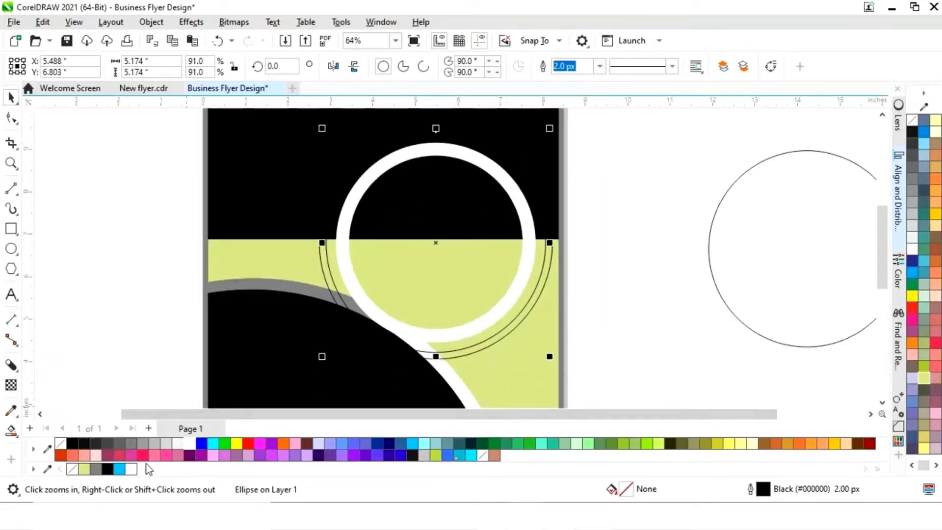
right_click(134, 469)
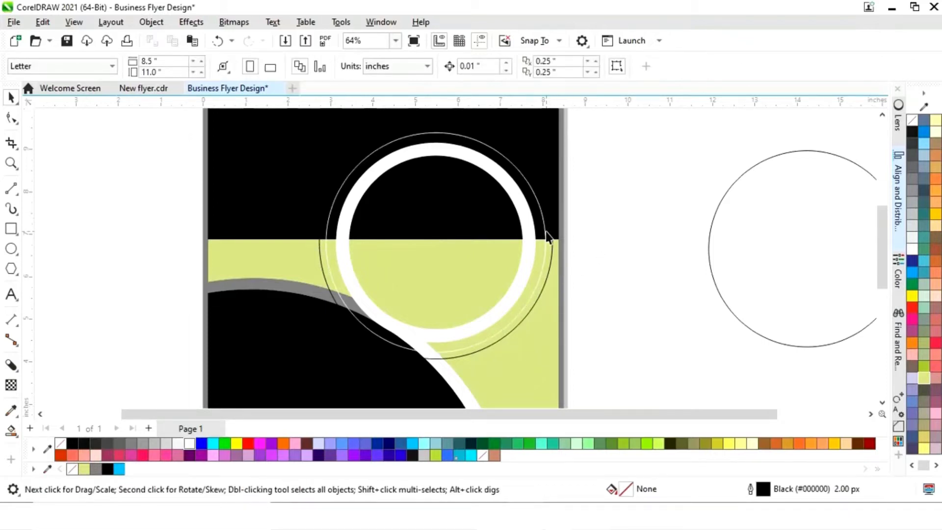
left_click(599, 66)
left_click(569, 163)
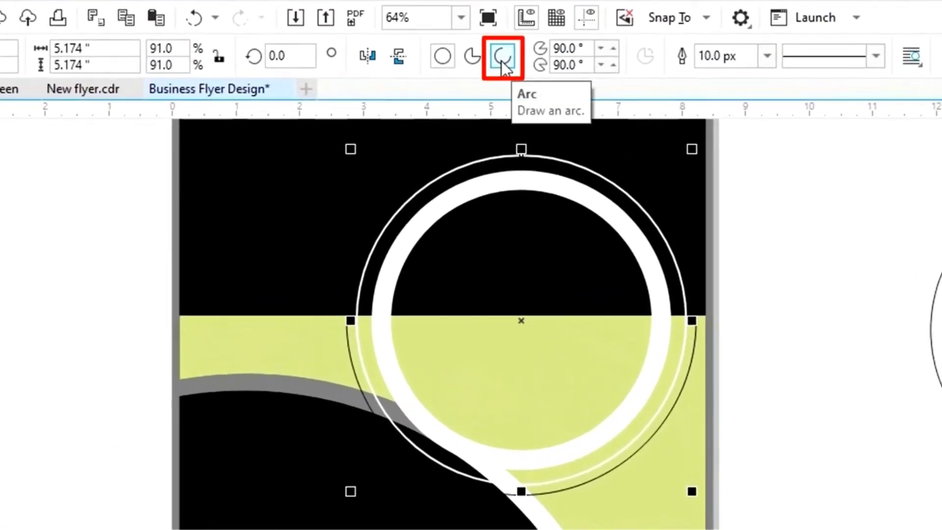
Step: Turn the circle into a 180° arc from 90° to 270° around the ring's left side
left_click(502, 58)
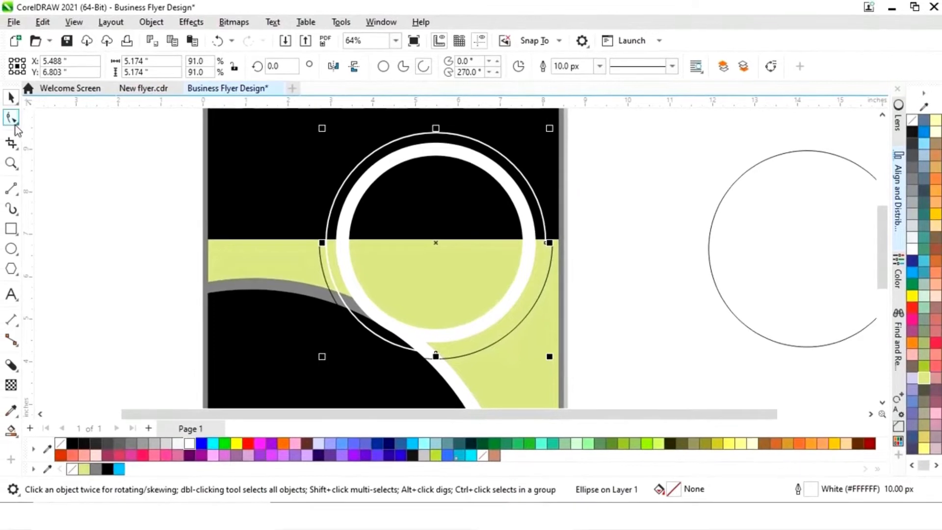
left_click(12, 117)
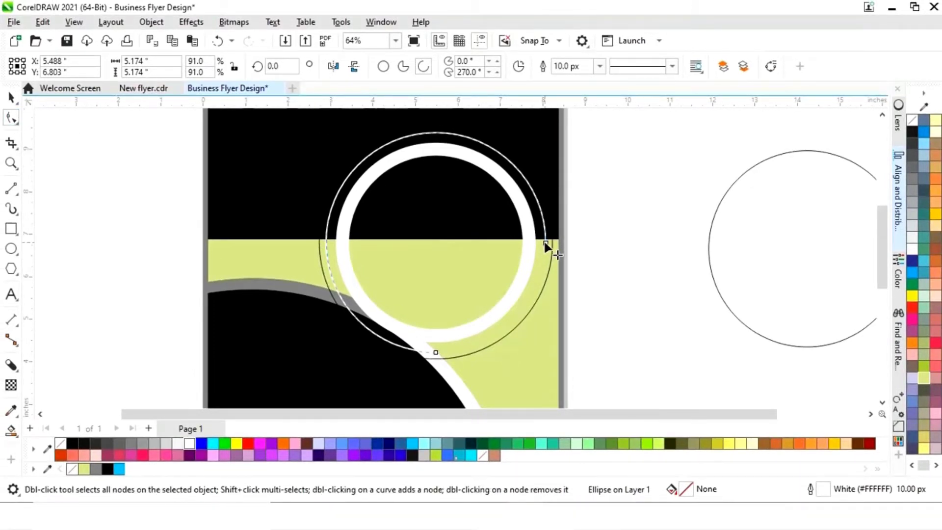
left_click_drag(545, 241, 436, 133)
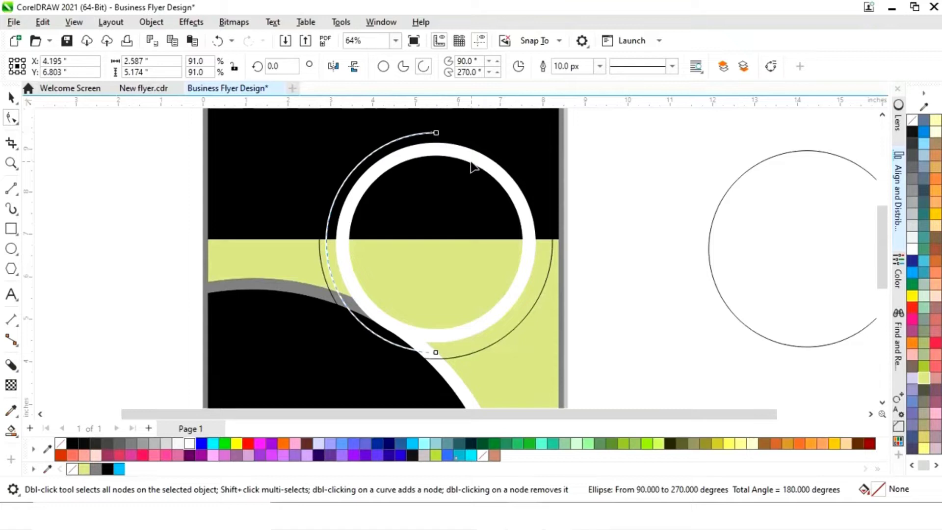
left_click(10, 98)
left_click(613, 187)
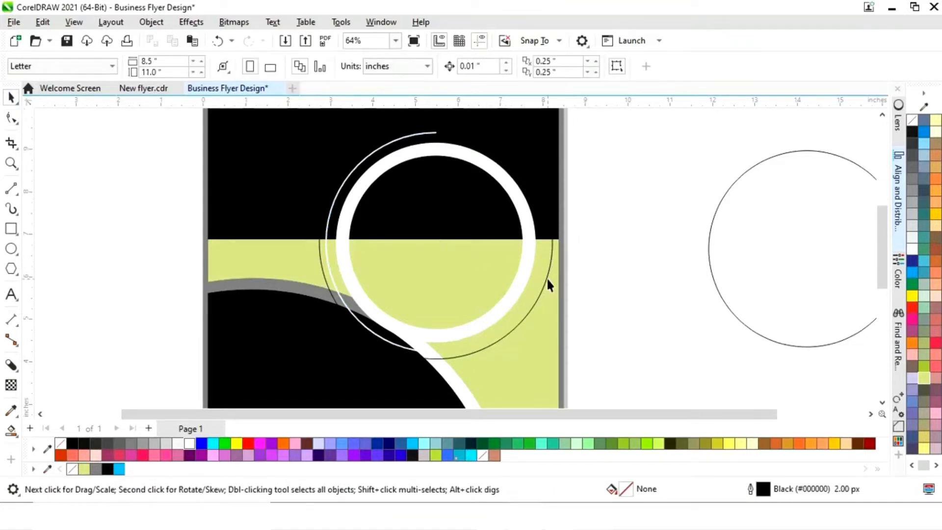
left_click(547, 278)
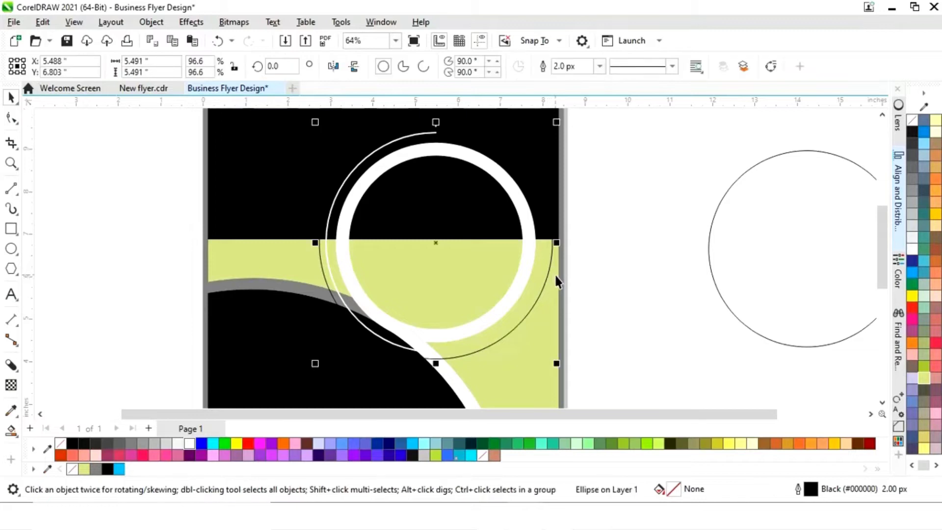
Step: Give the remaining outline circle a white 10 px outline
right_click(190, 443)
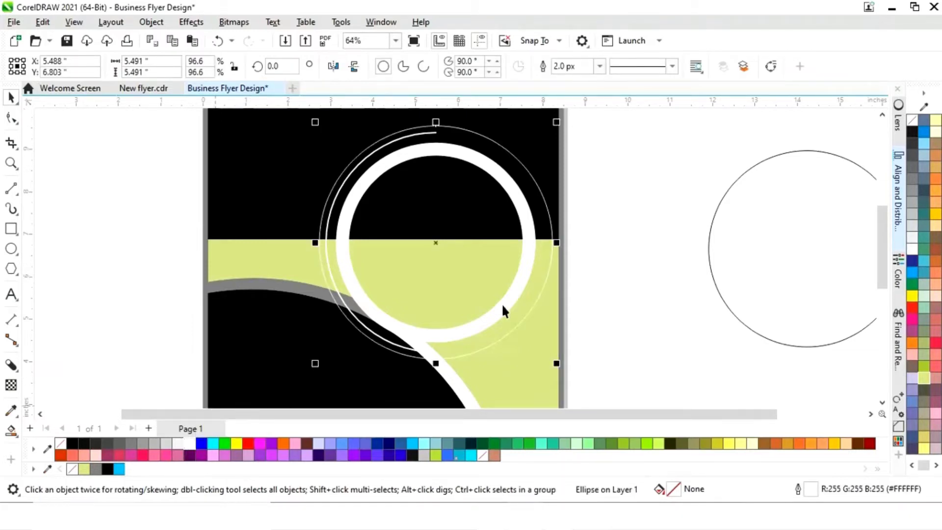
left_click(599, 66)
left_click(573, 164)
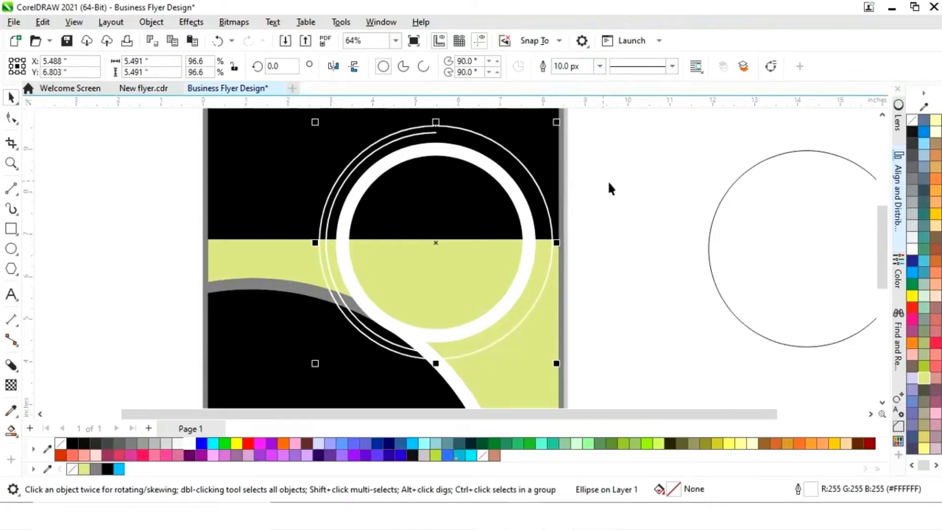
left_click(611, 188)
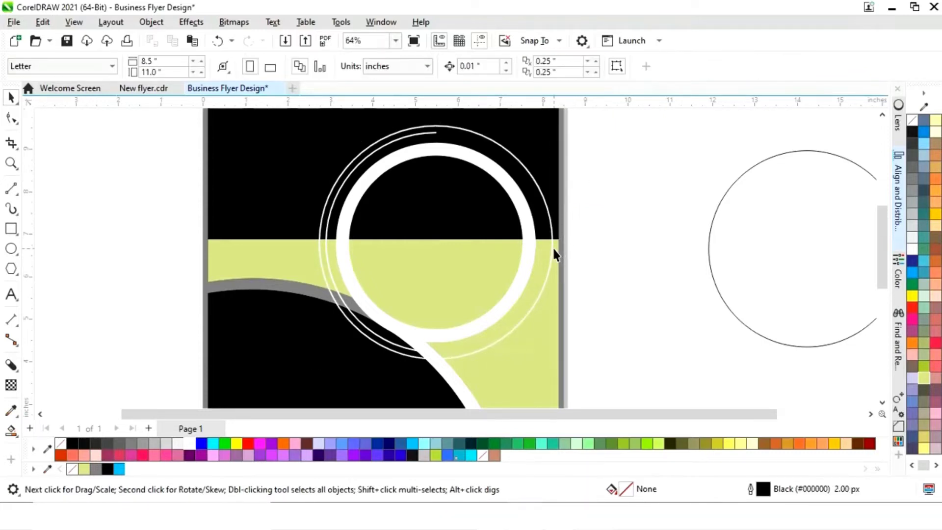
left_click(554, 252)
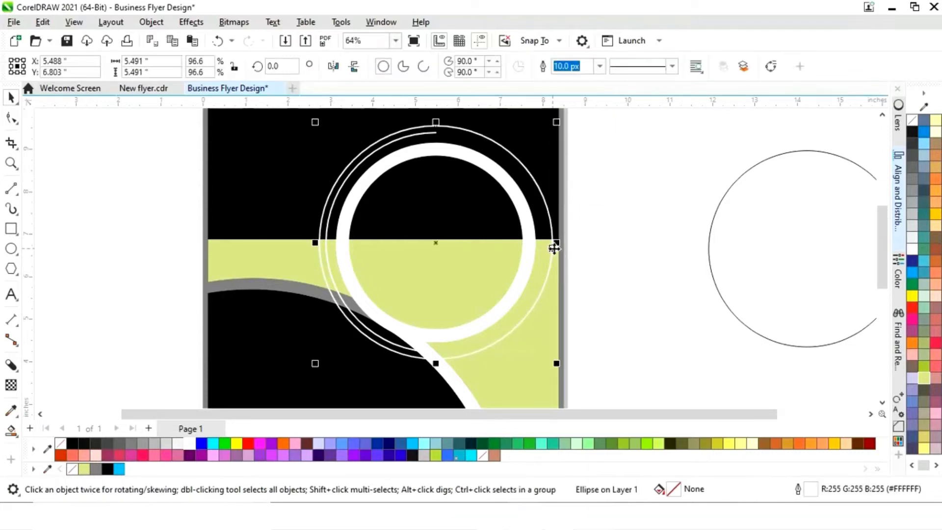
Step: Convert the circle to an arc and trim it to a half-circle with the Shape tool
left_click(424, 68)
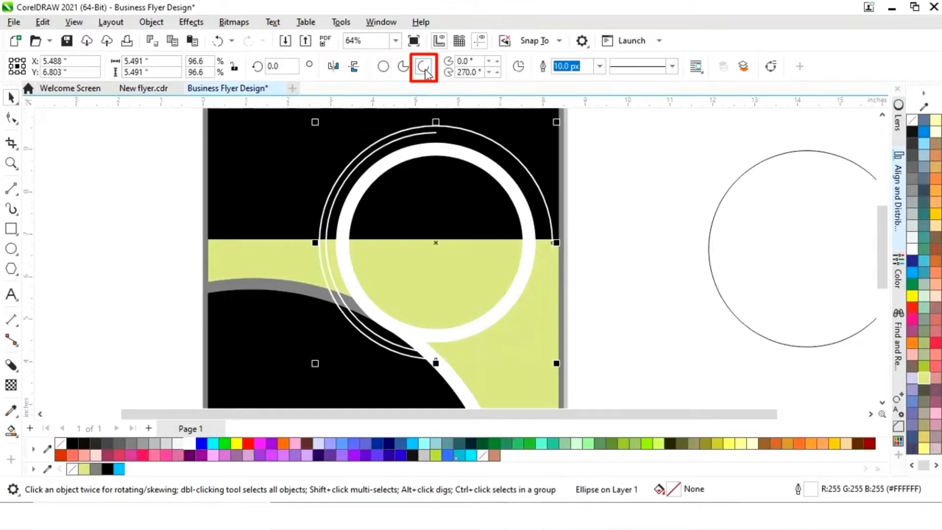
left_click(11, 120)
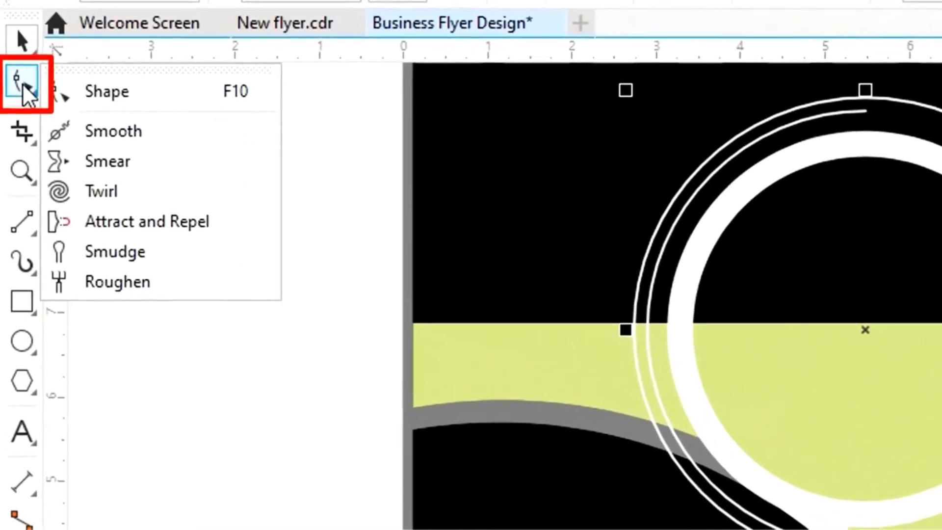
left_click(68, 116)
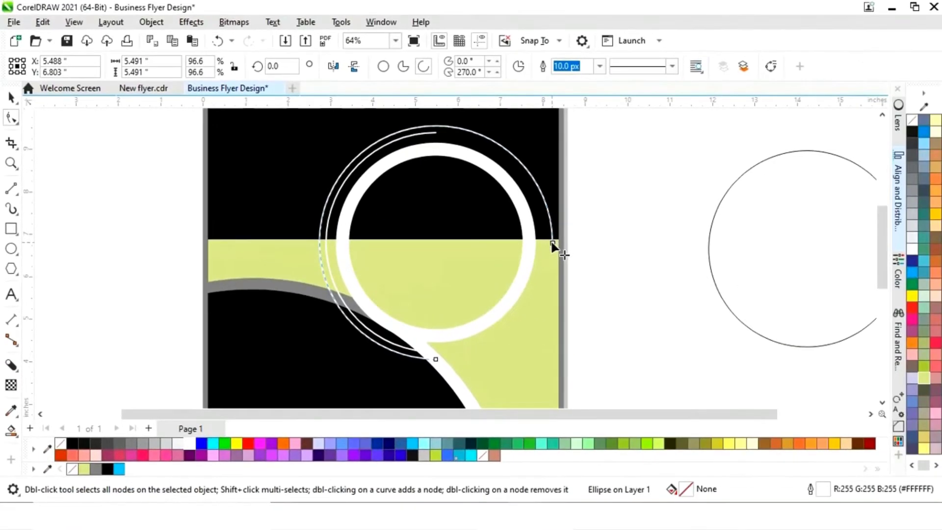
left_click(554, 244)
left_click_drag(553, 243, 455, 159)
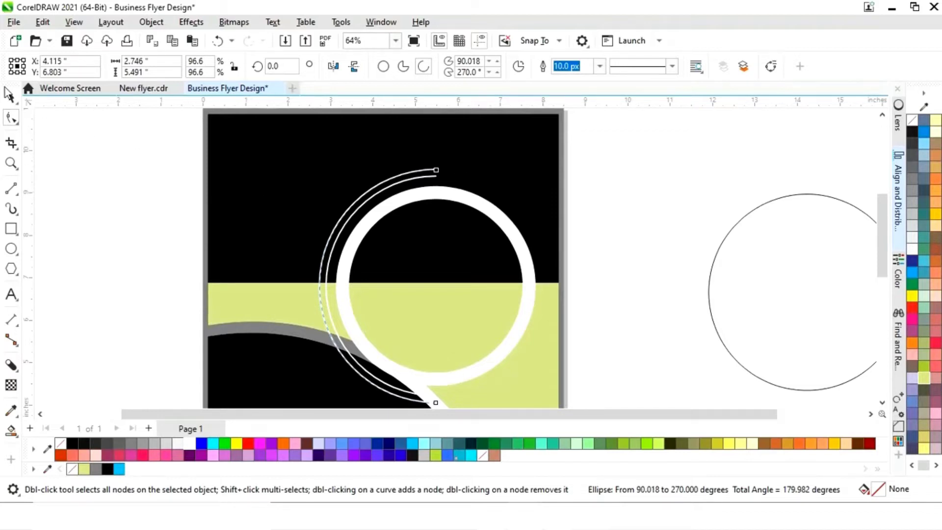
key("space")
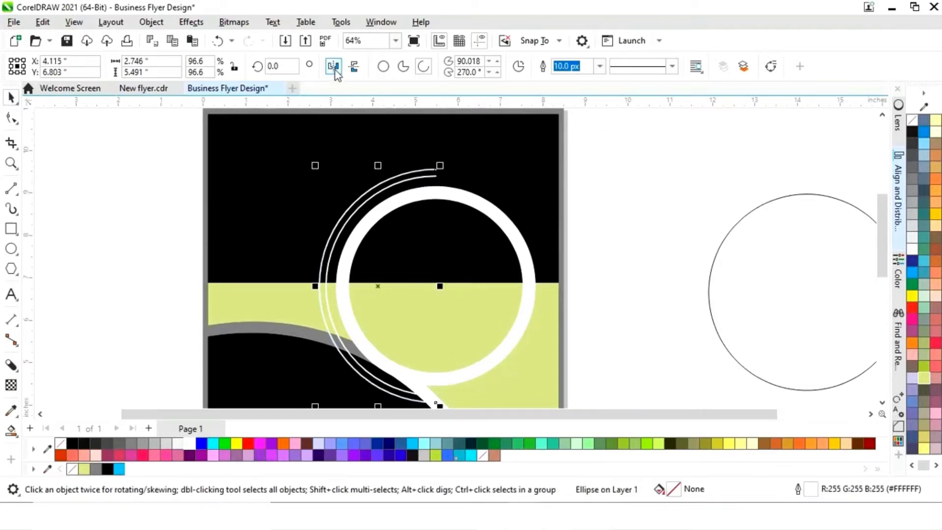
Step: Mirror the arc horizontally and move it to hug the ring's right side
left_click(335, 68)
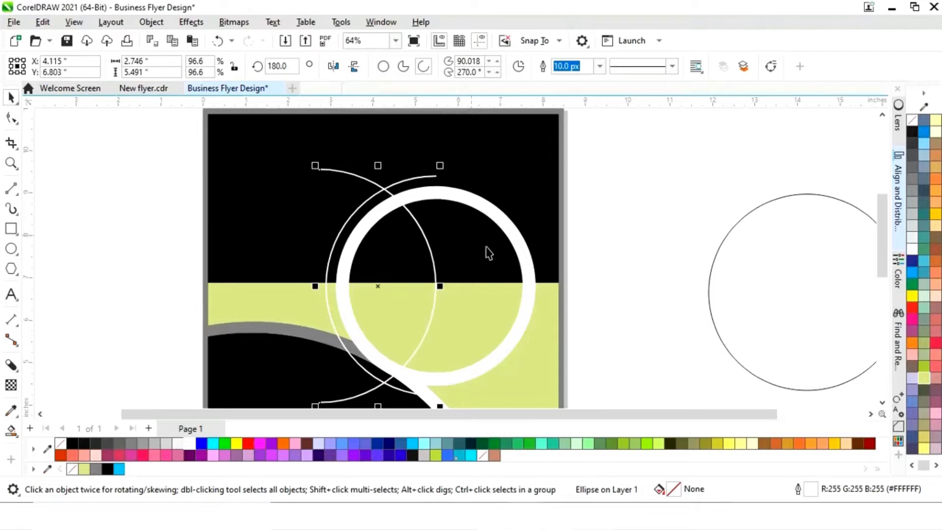
left_click_drag(343, 286, 420, 284)
left_click(617, 240)
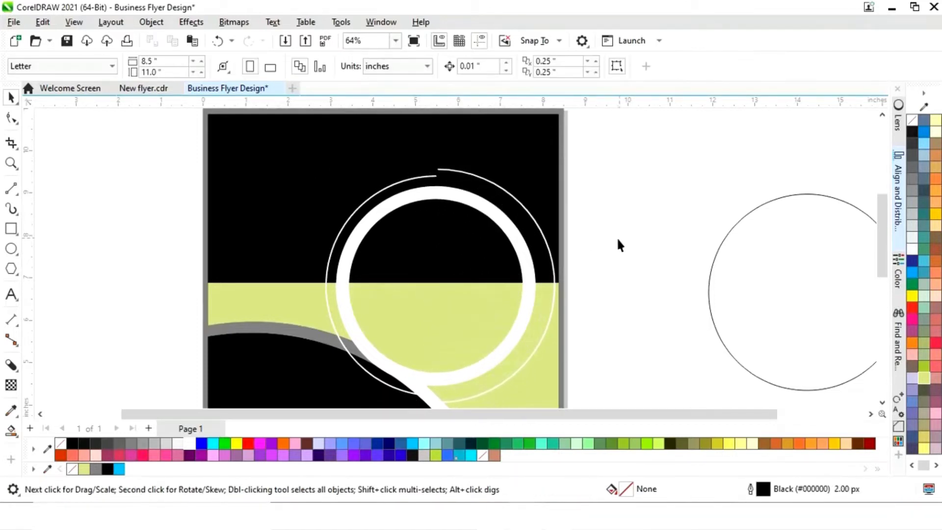
scroll(467, 253, "down", 2)
left_click(454, 260)
left_click(500, 229)
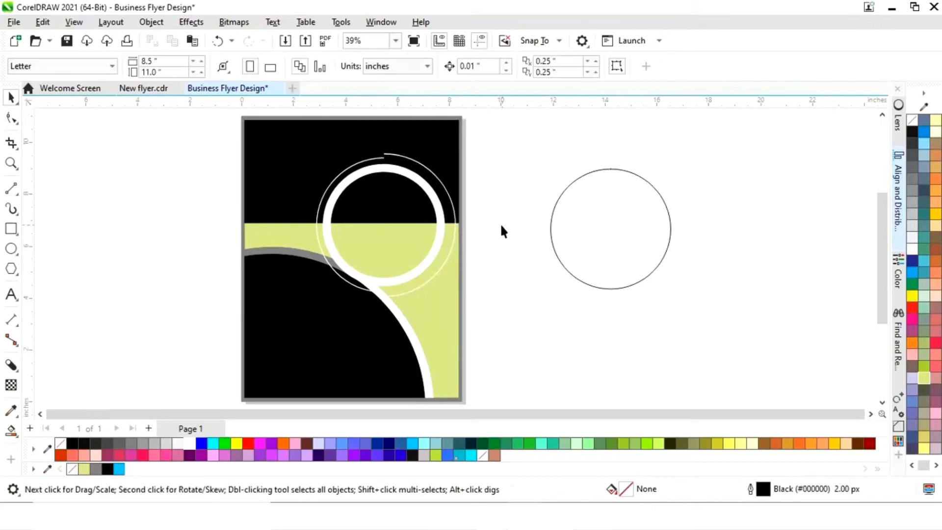
Step: Try a new outline width on the outer ring from the property bar
left_click(443, 264)
left_click(614, 67)
left_click(584, 182)
left_click(536, 175)
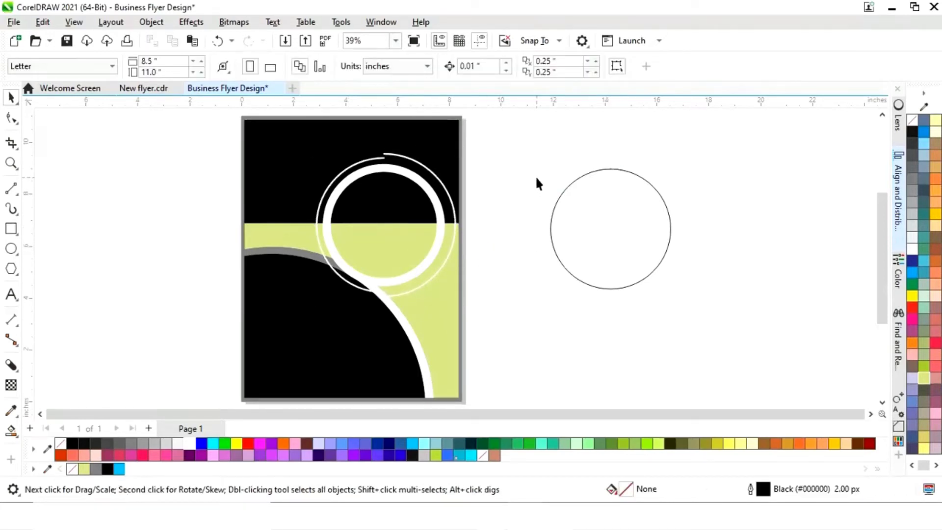
left_click(455, 230)
left_click(526, 198)
Step: Move the spare circle onto the ring, centre it with E and C, and shrink it inside
left_click(552, 226)
left_click_drag(611, 230, 501, 308)
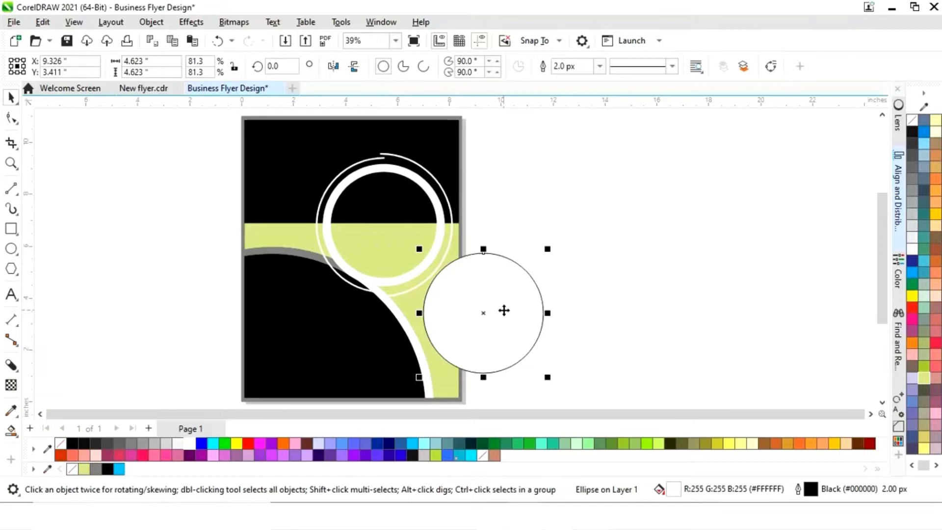
left_click(391, 281, "shift")
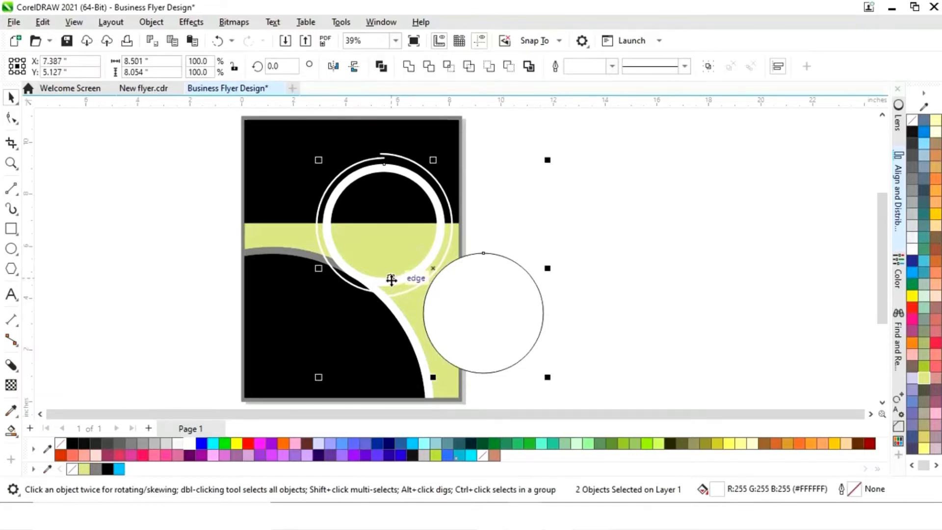
key("e")
key("c")
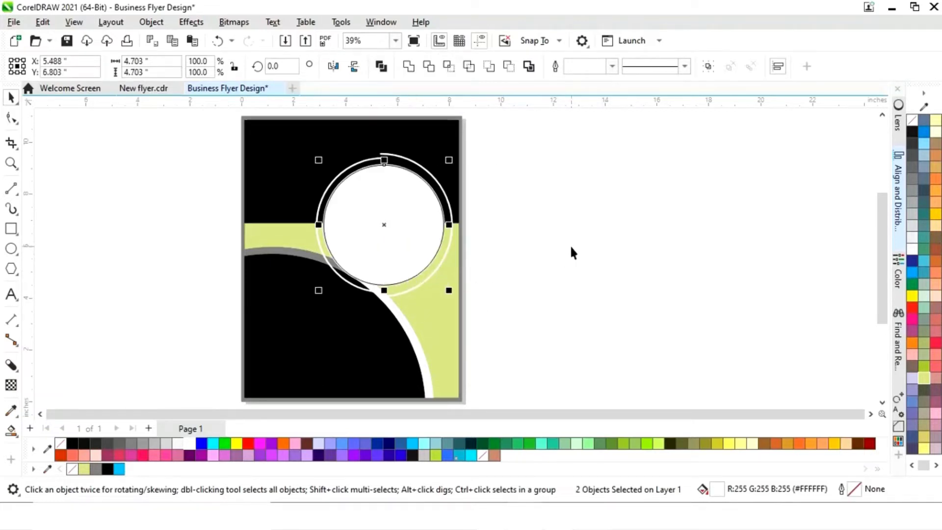
left_click(433, 221)
left_click_drag(448, 161, 438, 172)
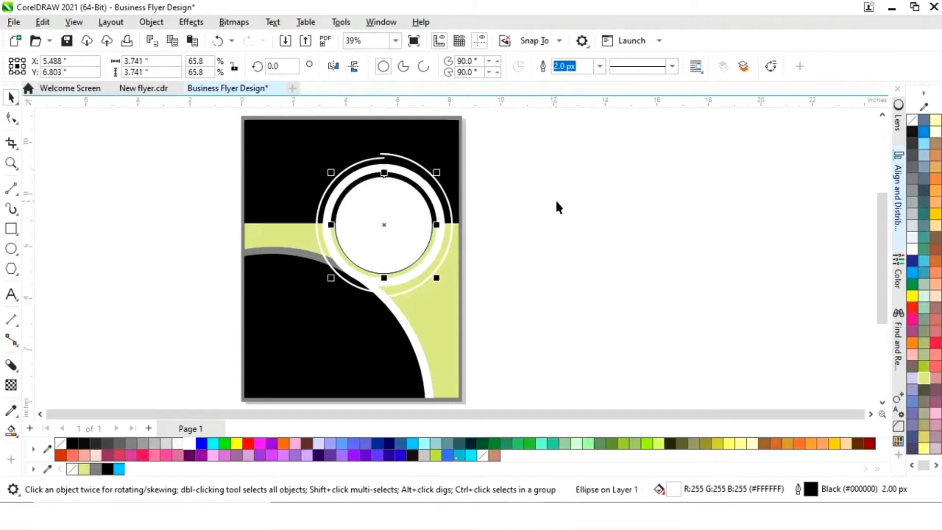
Step: Zoom in and give the inner white circle a 20.0 px outline
key("shift+F4")
left_click(630, 203)
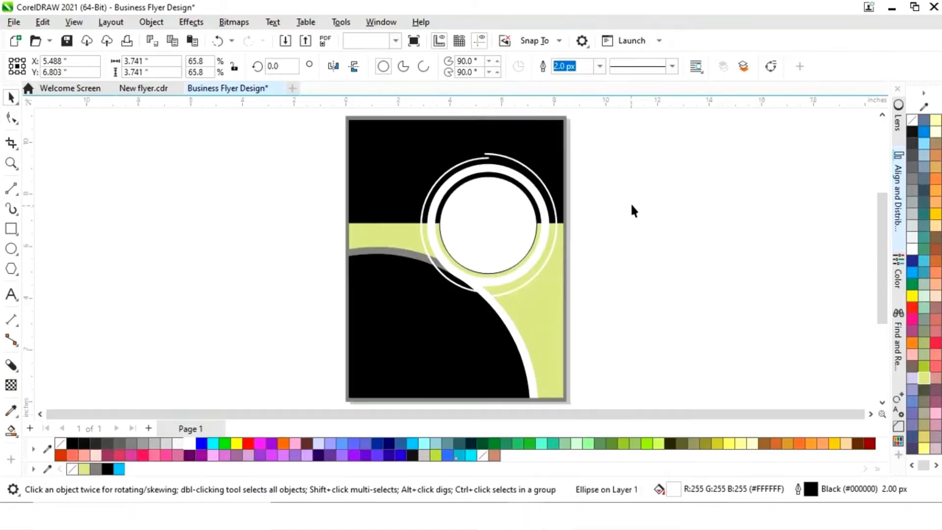
key("z")
left_click_drag(385, 142, 643, 338)
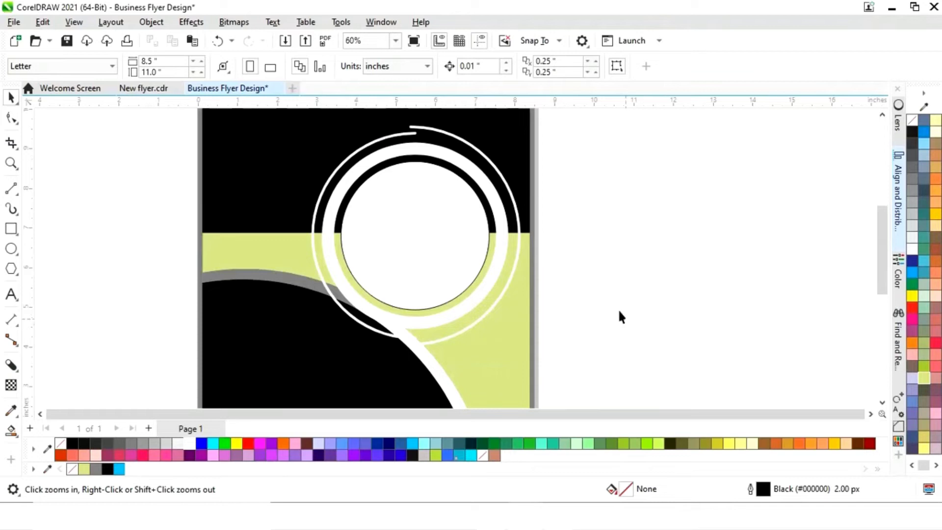
key("space")
left_click(424, 236)
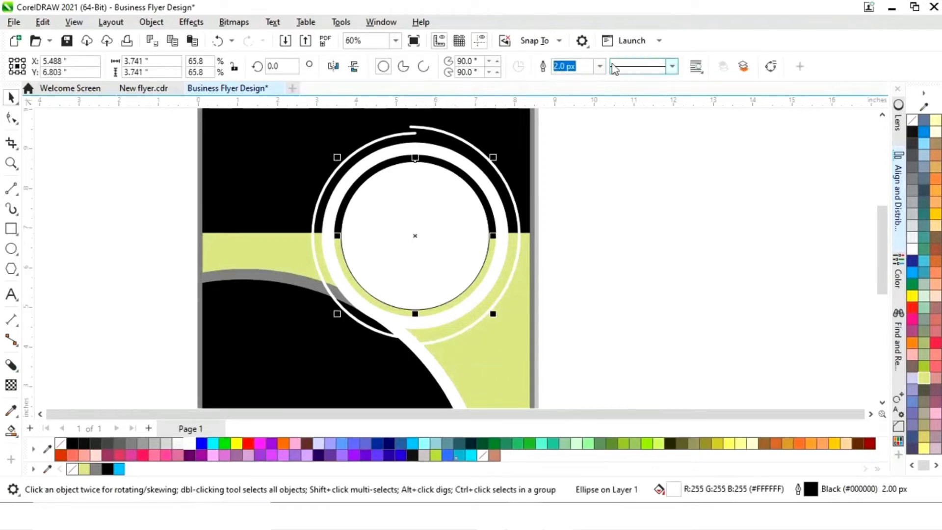
left_click(599, 66)
left_click(574, 185)
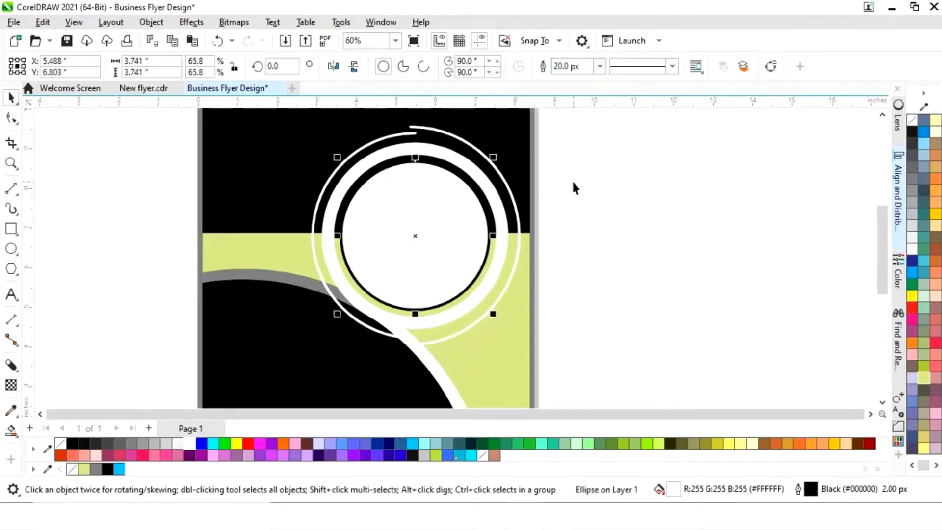
left_click(614, 172)
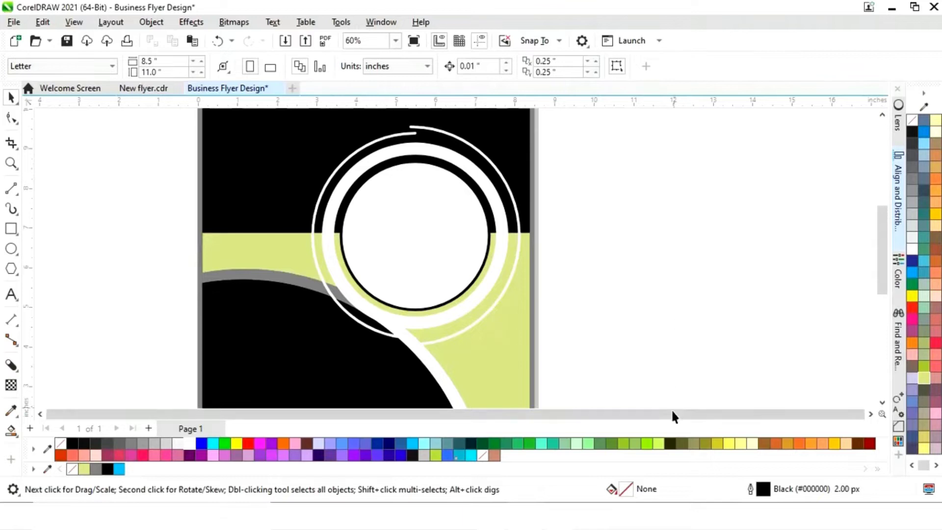
Step: Draw a horizontal 2-point line across the circle between the ring intersections
left_click(11, 189)
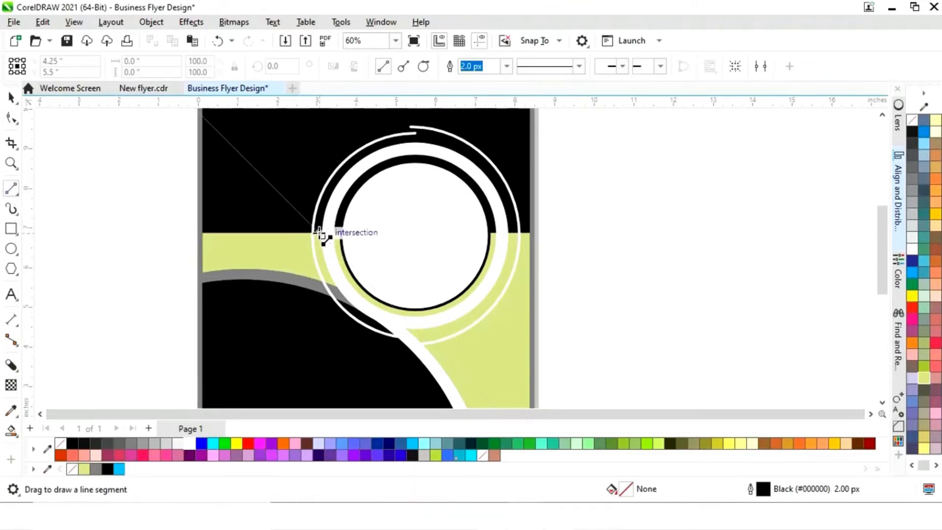
left_click_drag(319, 233, 519, 232)
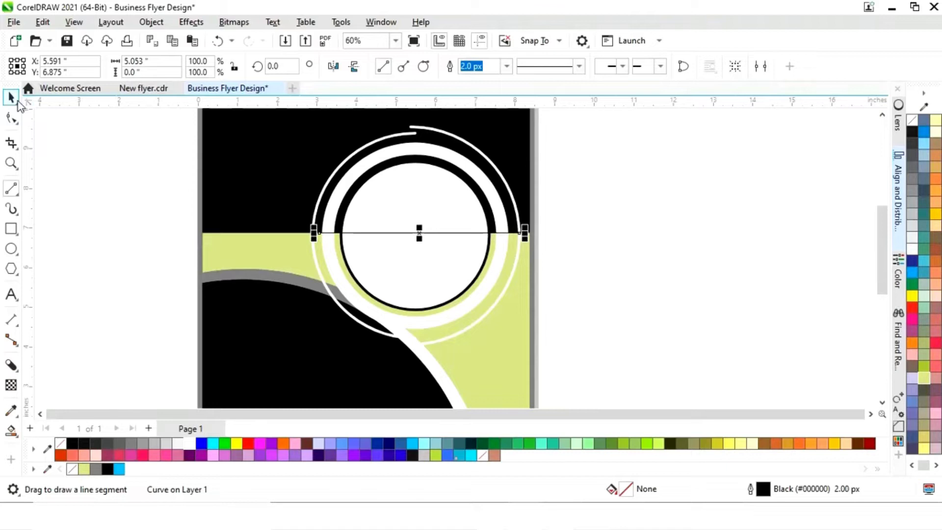
left_click(17, 102)
key("z")
left_click_drag(300, 221, 353, 248)
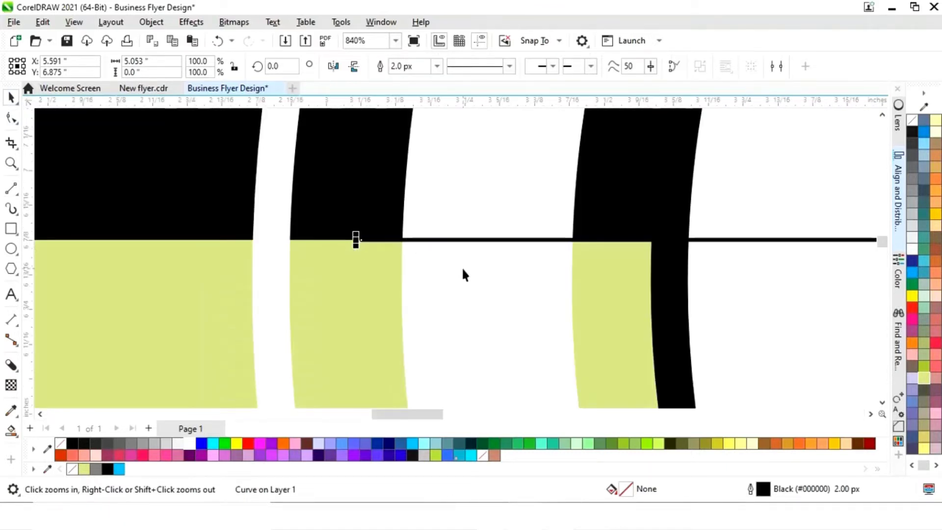
key("shift+F4")
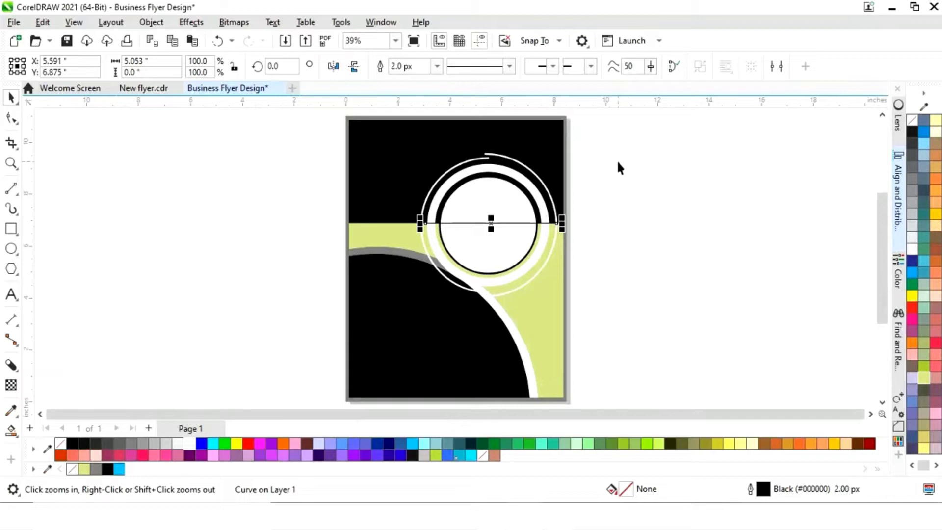
key("Escape")
key("space")
Step: Draw a short vertical line up from the inner circle's top and stretch it downward
left_click(475, 219)
left_click(600, 222)
left_click(11, 188)
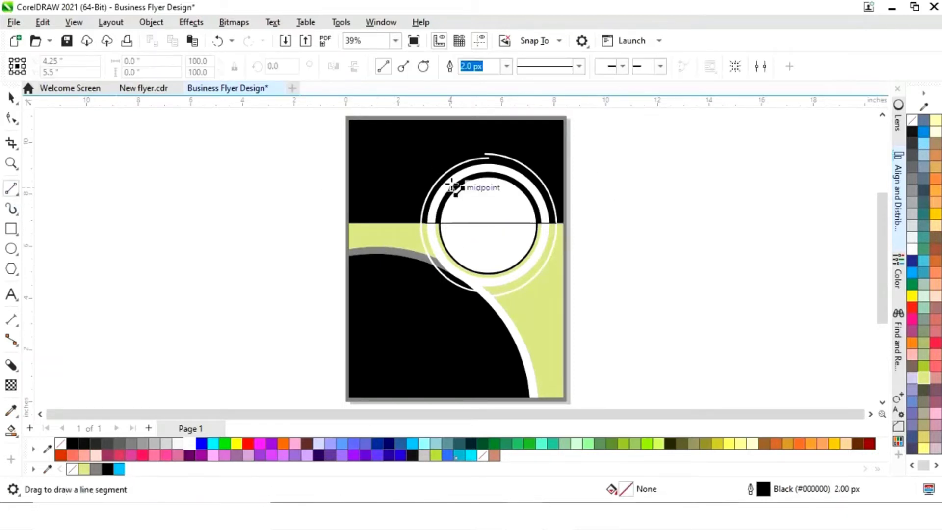
left_click_drag(489, 173, 488, 156)
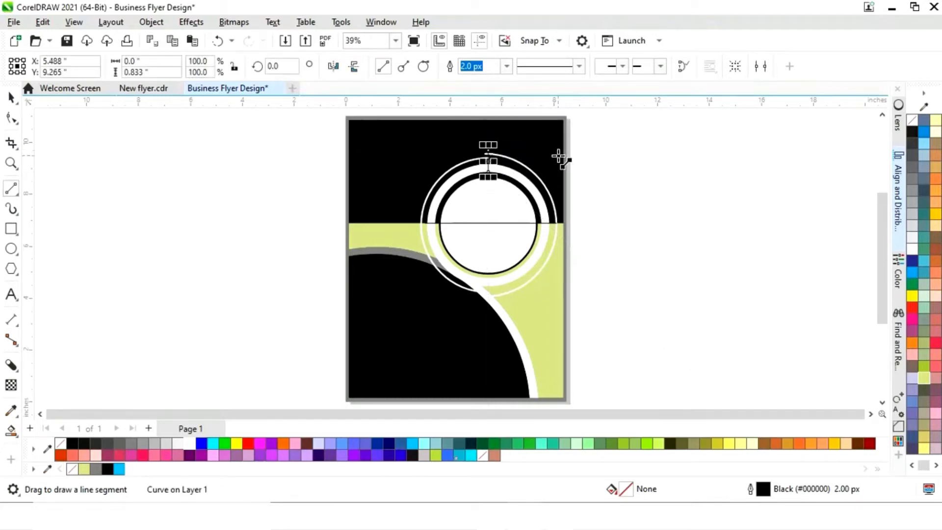
left_click(11, 97)
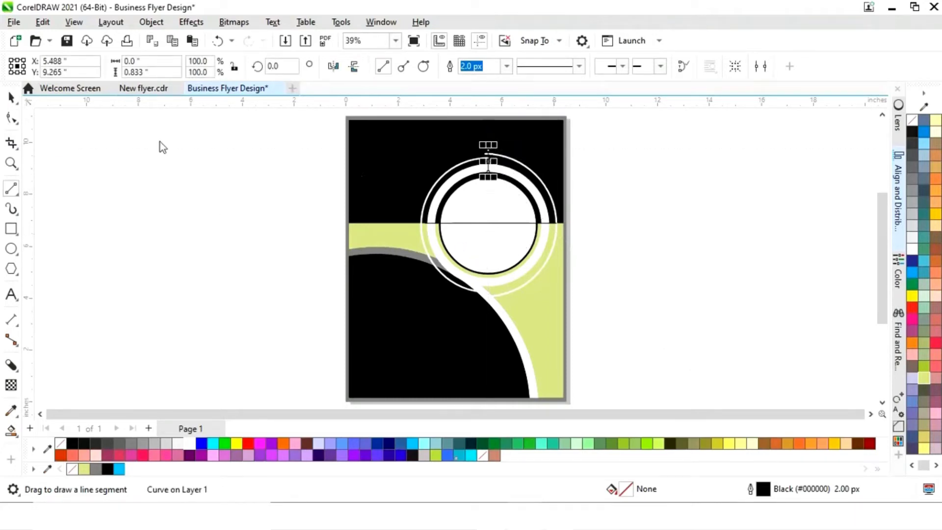
left_click(515, 183, "shift")
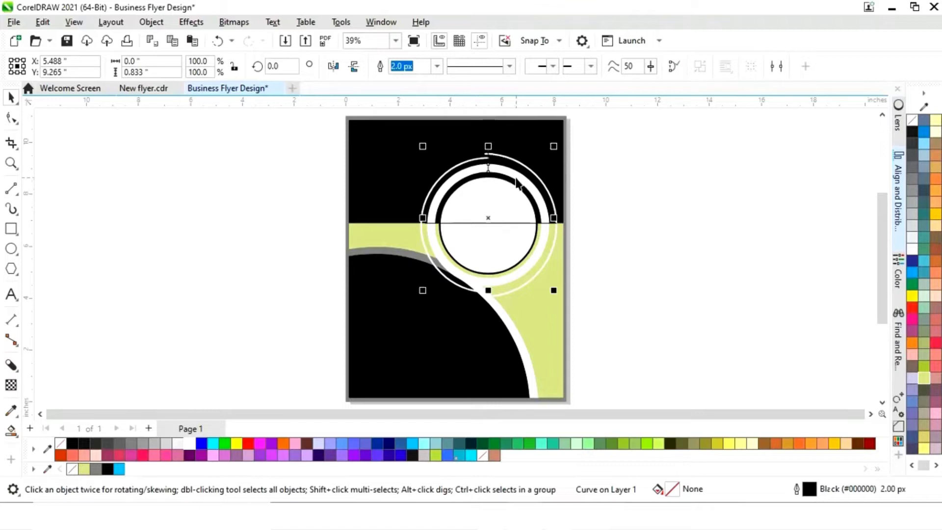
left_click(628, 153)
left_click(490, 169)
left_click_drag(489, 183, 488, 182)
left_click(640, 204)
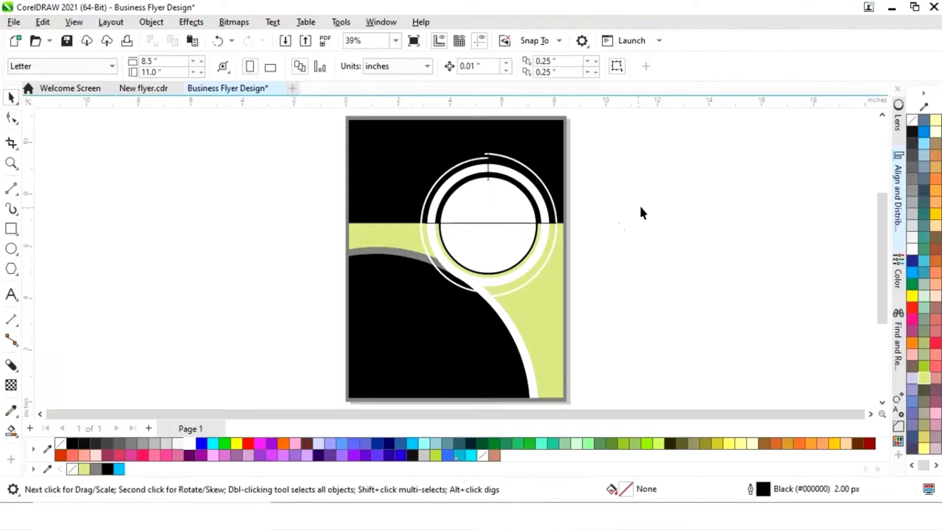
Step: Smart Fill the upper-left and upper-right regions between the circles
left_click(17, 437)
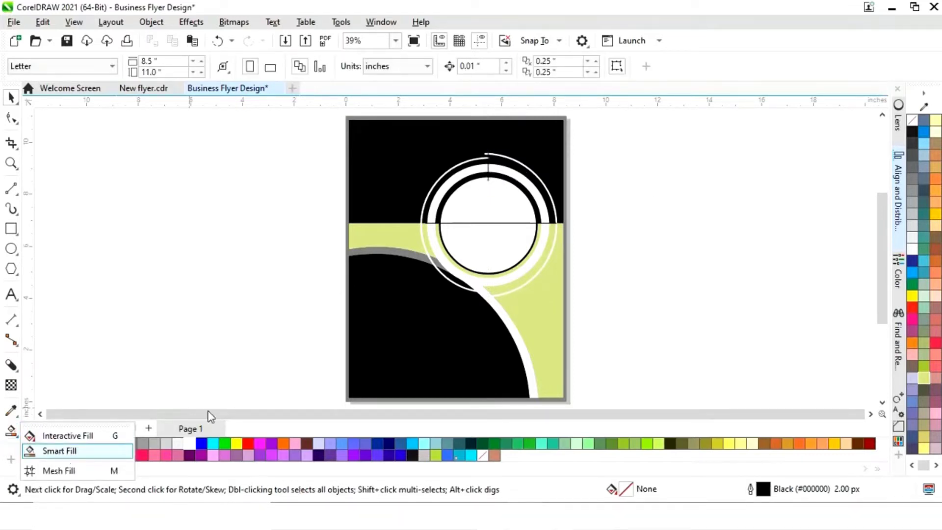
left_click(59, 451)
left_click(440, 194)
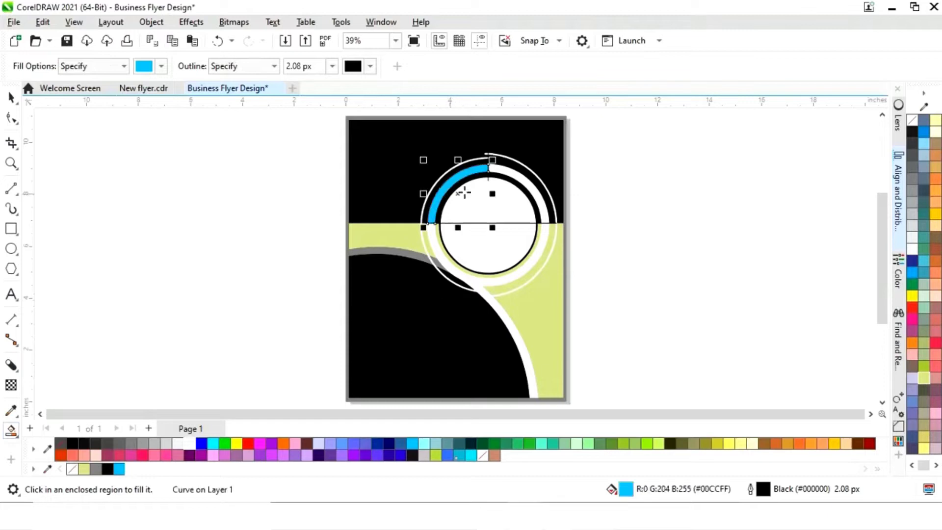
left_click(528, 184)
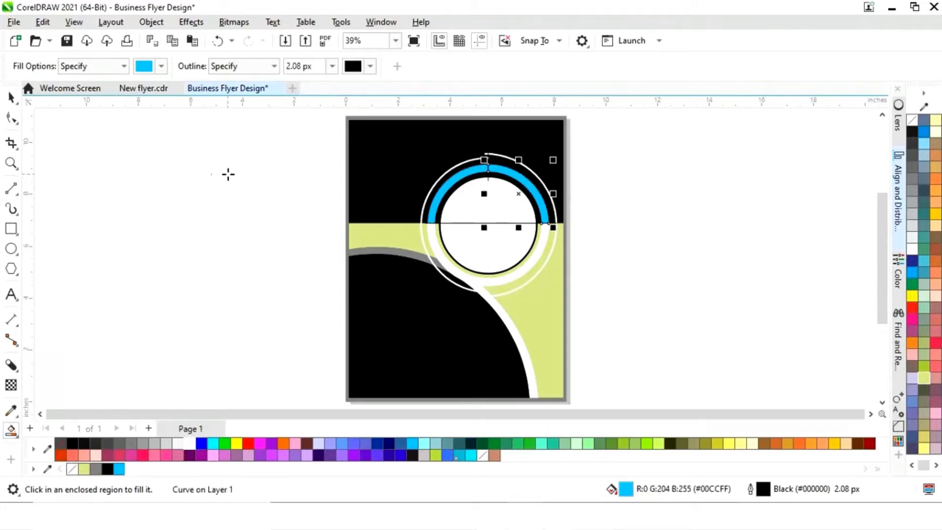
left_click(10, 97)
left_click(163, 166)
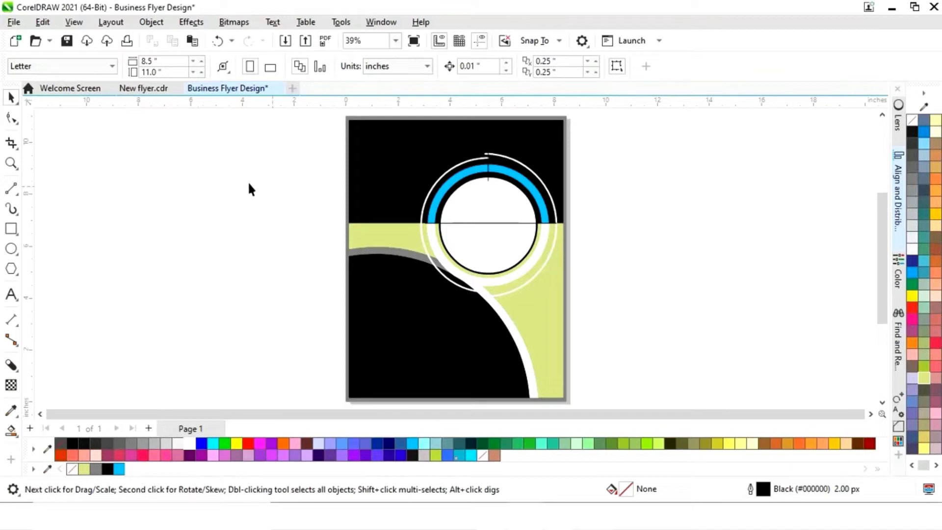
Step: Colour the left arc 50% Black and the right arc yellow-green
left_click(440, 213)
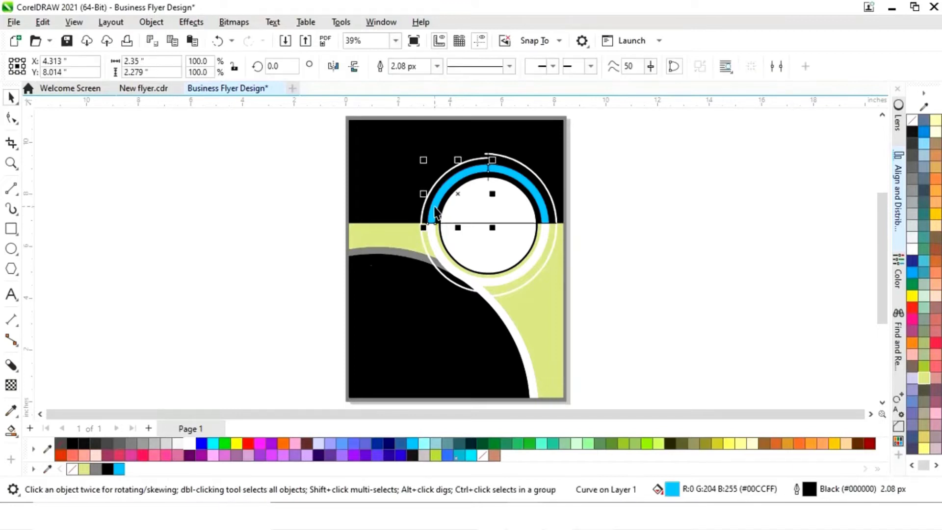
left_click(95, 469)
left_click(582, 265)
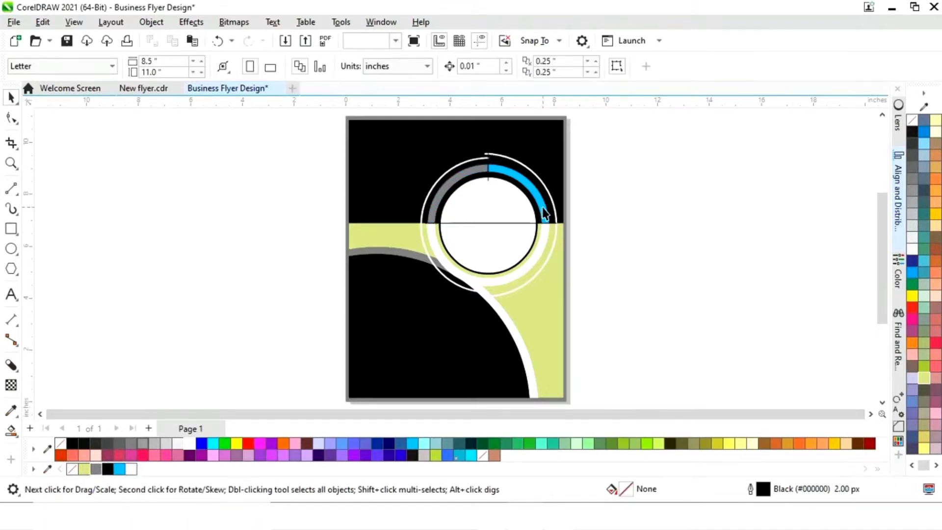
left_click(545, 213)
left_click(84, 469)
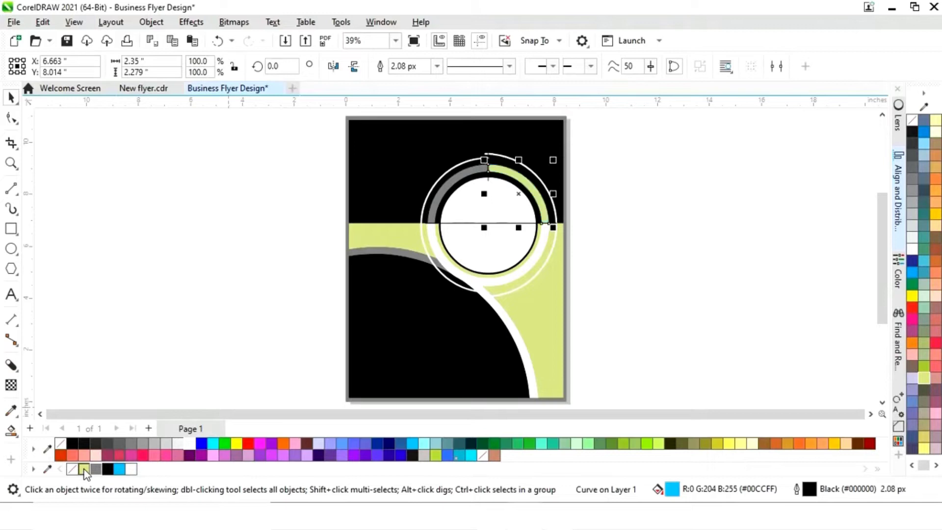
left_click(624, 249)
Step: Delete the horizontal and vertical helper lines and remove both arcs' outlines
left_click(550, 231)
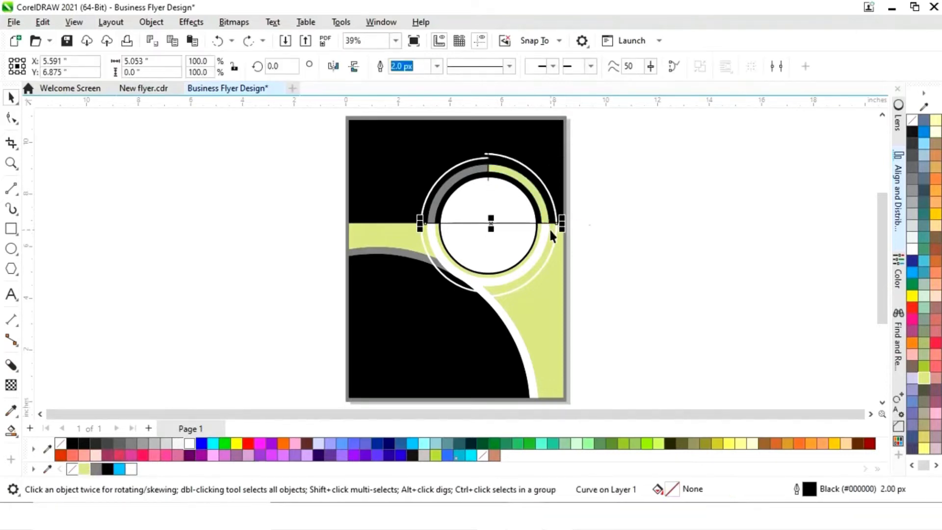
key("Delete")
left_click(488, 186)
key("Delete")
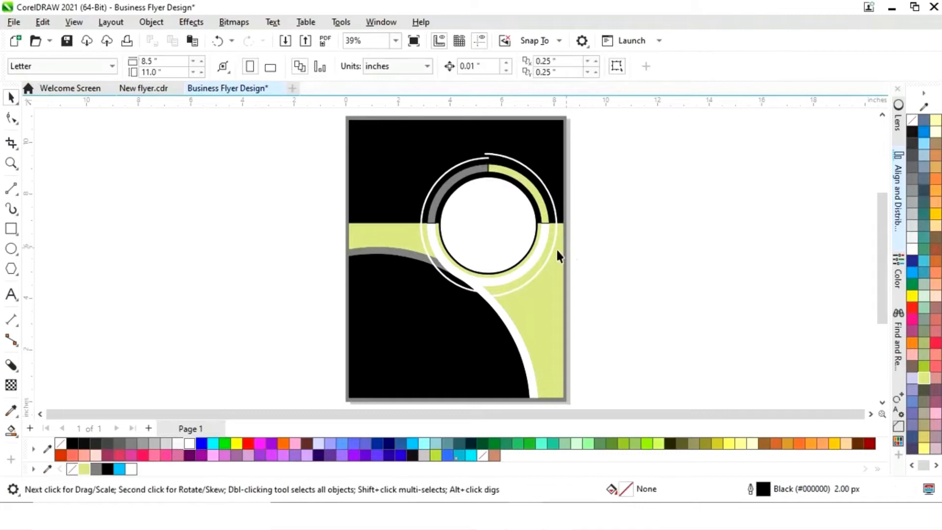
left_click(436, 210)
left_click(489, 161, "shift")
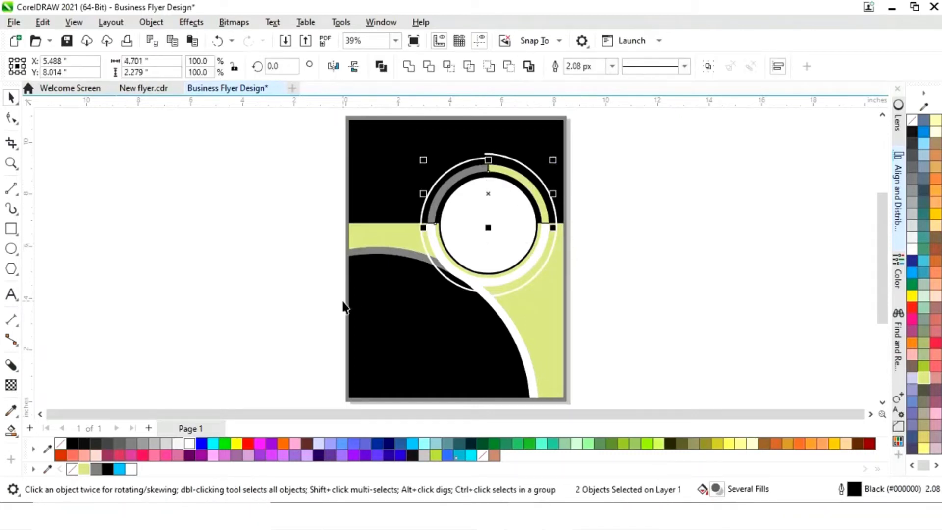
right_click(72, 469)
left_click(637, 220)
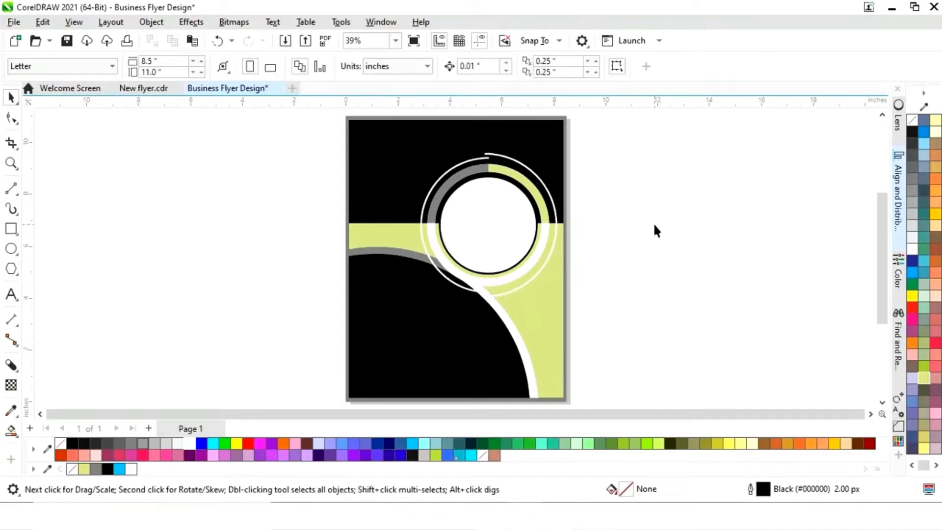
Step: Copy the white inner circle, shrink it to about 1.5 inches, and place it atop the ring
left_click(498, 238)
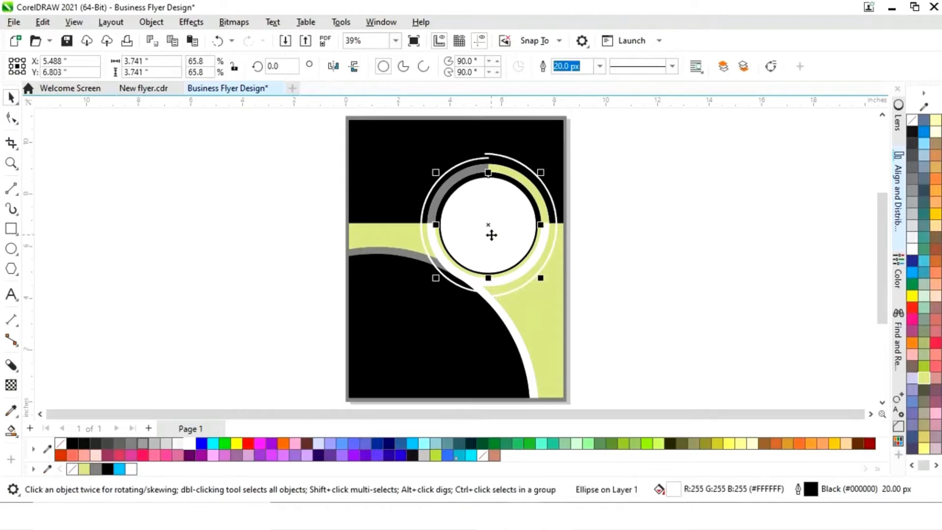
left_click_drag(492, 232, 605, 260)
left_click_drag(654, 201, 631, 224)
left_click_drag(595, 250, 452, 197)
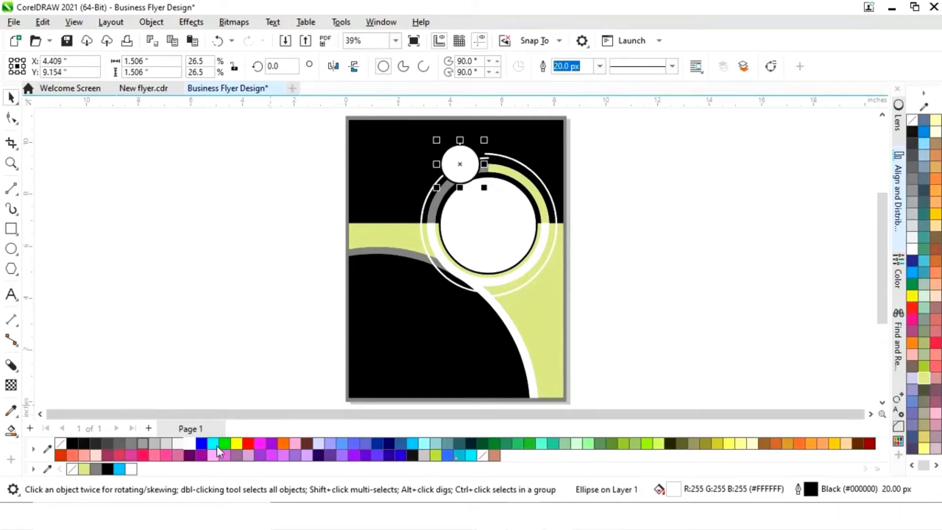
Step: Fill the small circle yellow-green with a 25.0 px white outline, shrinking it slightly
left_click(84, 470)
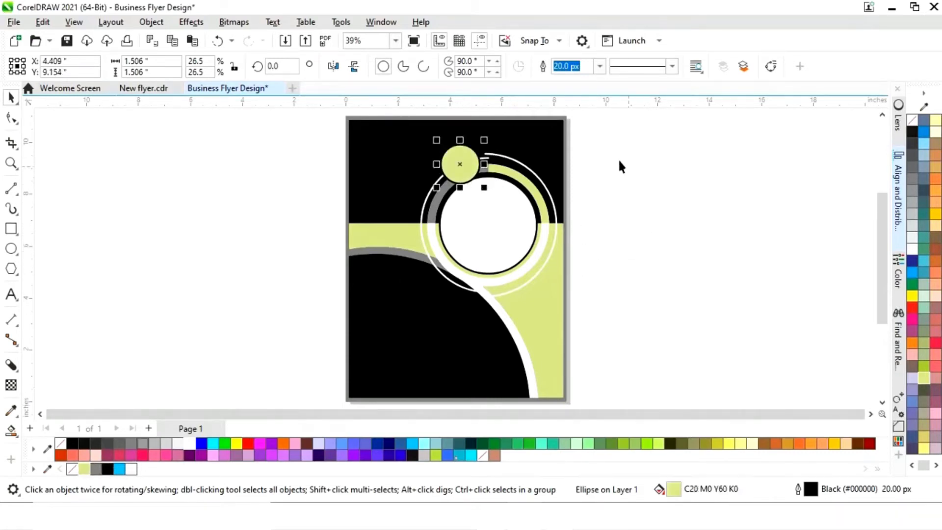
left_click(600, 71)
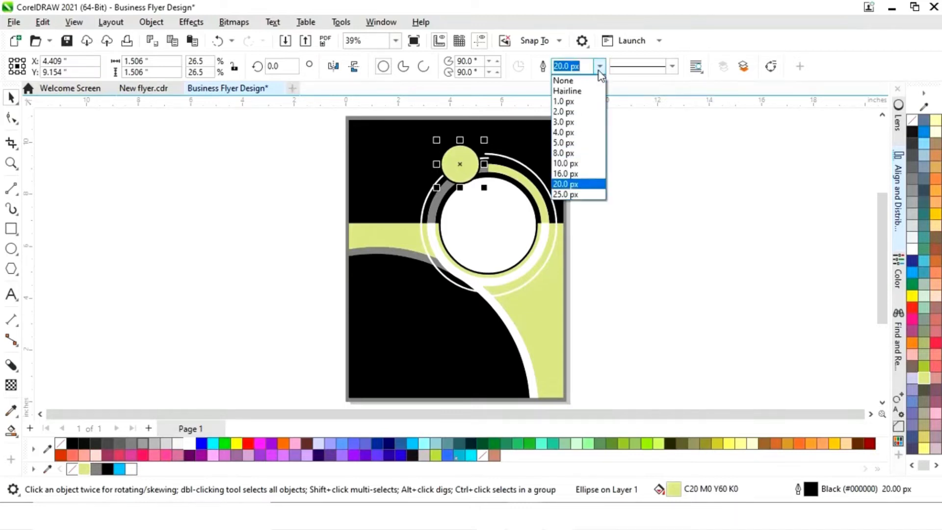
left_click(571, 196)
right_click(190, 443)
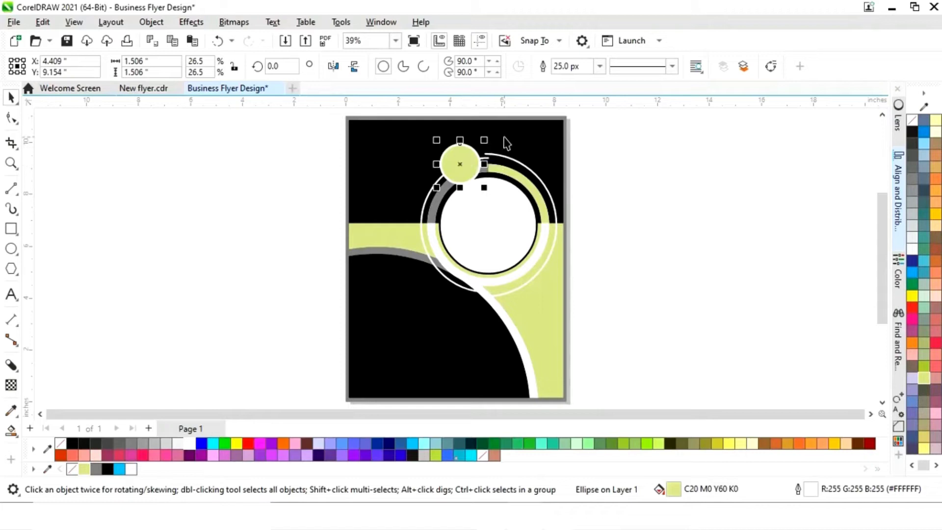
left_click_drag(487, 142, 485, 147)
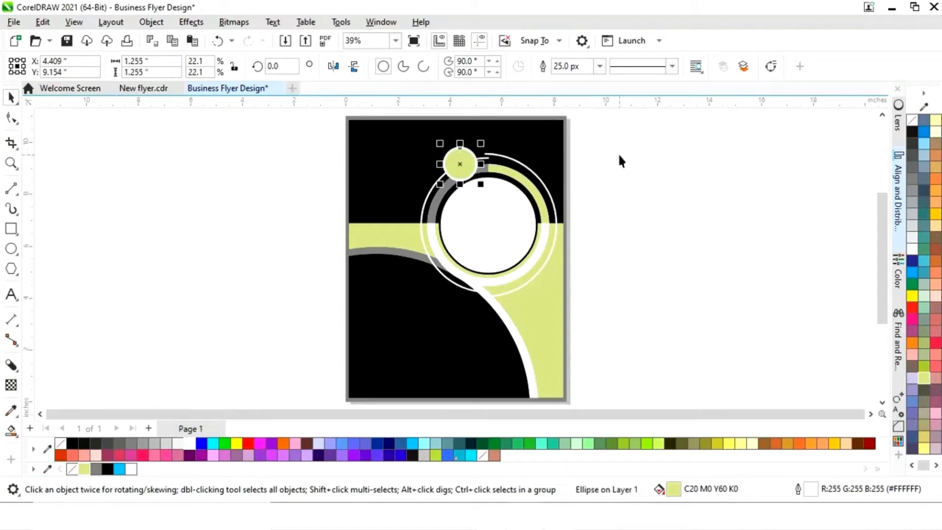
left_click(675, 161)
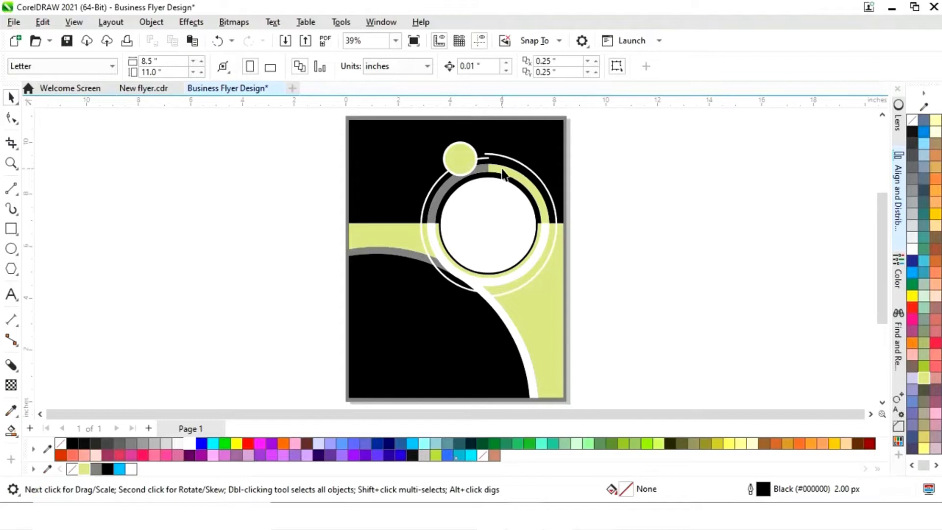
Step: Make a smaller black-filled copy of the yellow circle on the green band
left_click(463, 163)
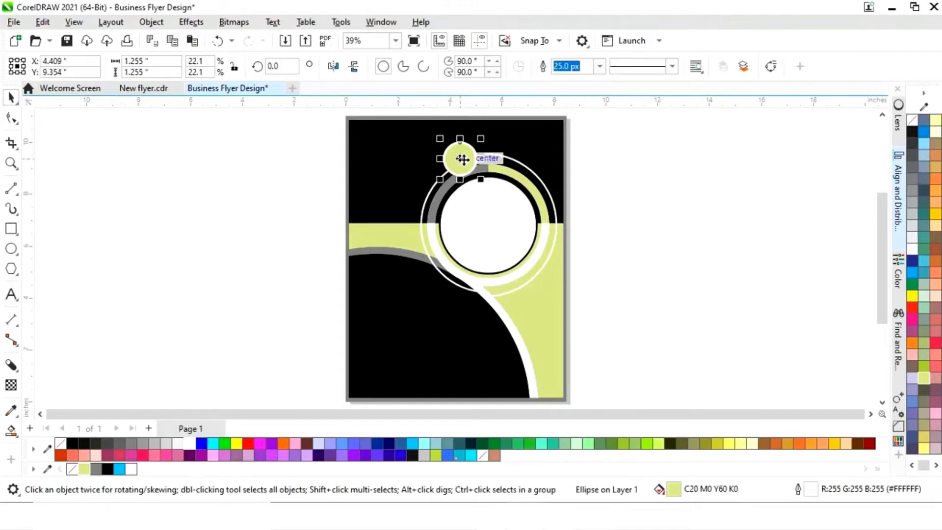
mouse_move(571, 278)
left_mouse_down()
mouse_move(579, 288)
mouse_move(560, 287)
left_mouse_up()
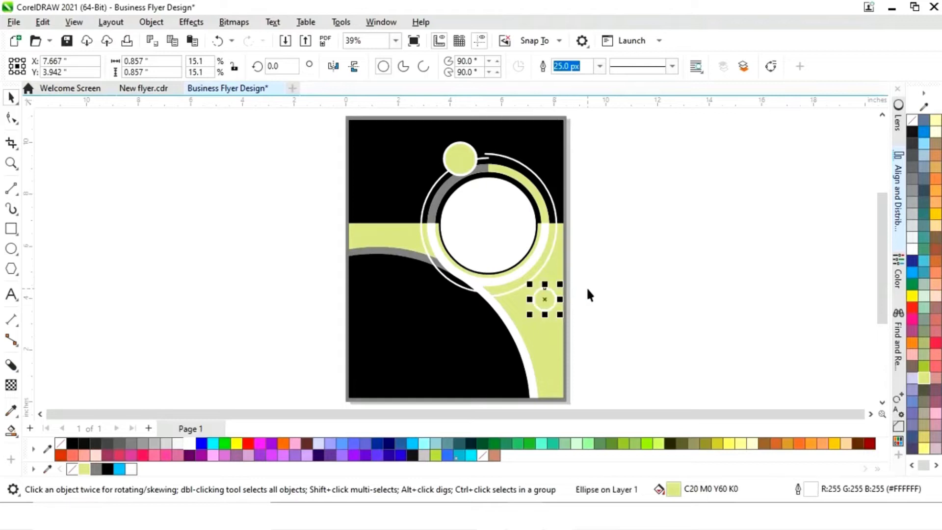
left_click(108, 470)
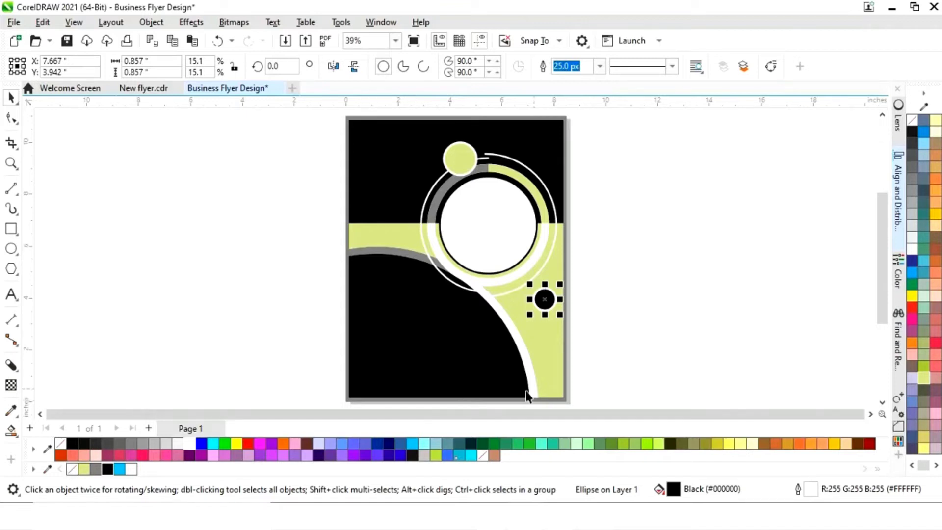
left_click(604, 348)
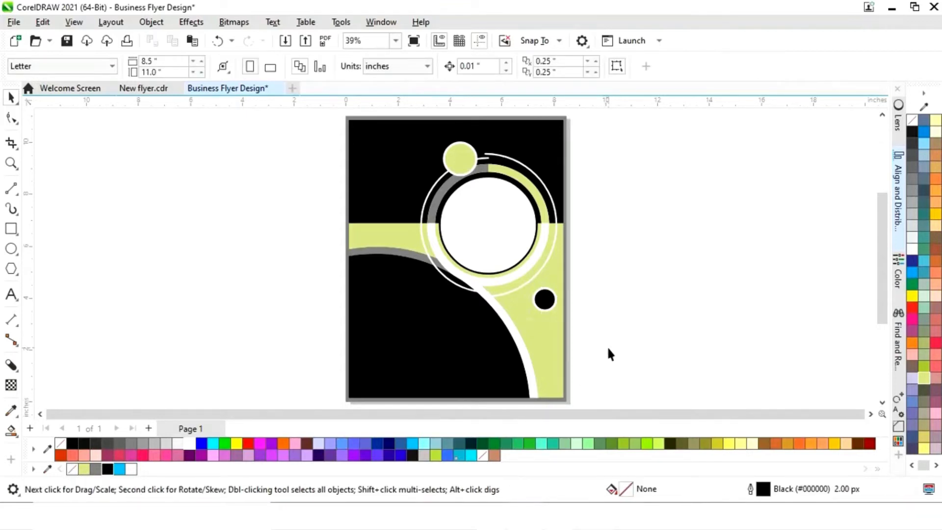
Step: Duplicate the black dot downward, repeating with Ctrl+R to make four dots
key("z")
left_click_drag(488, 260, 587, 386)
key("space")
left_click_drag(467, 191, 480, 192)
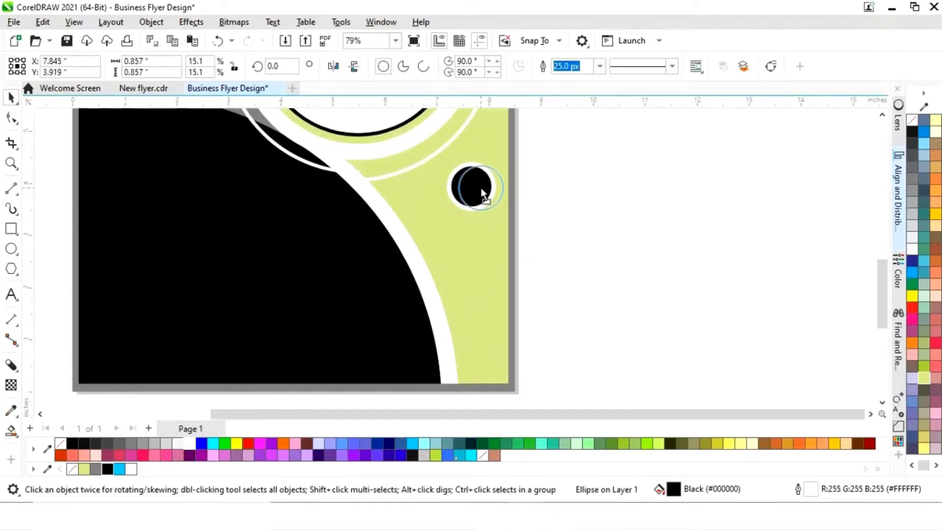
key("ctrl+z")
left_click_drag(479, 169, 481, 191)
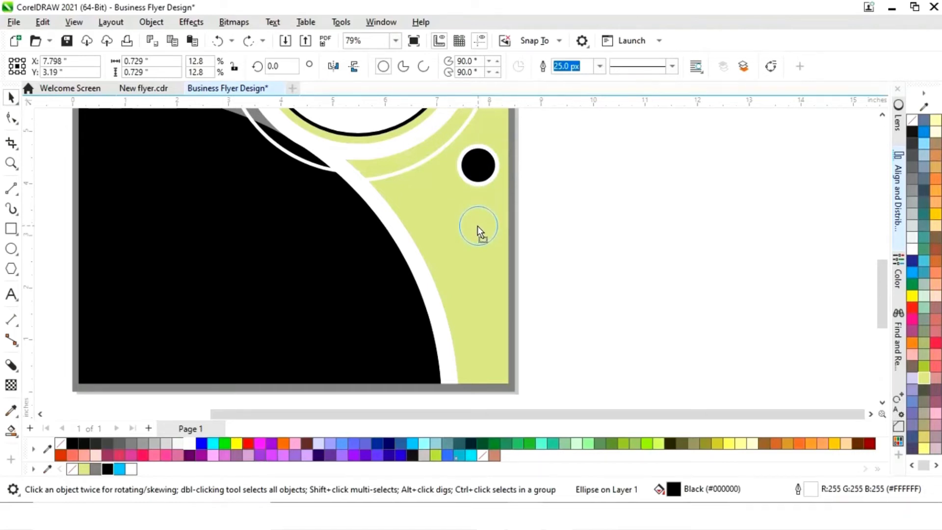
left_click_drag(478, 226, 478, 226)
key("ctrl+r")
key("ctrl+r")
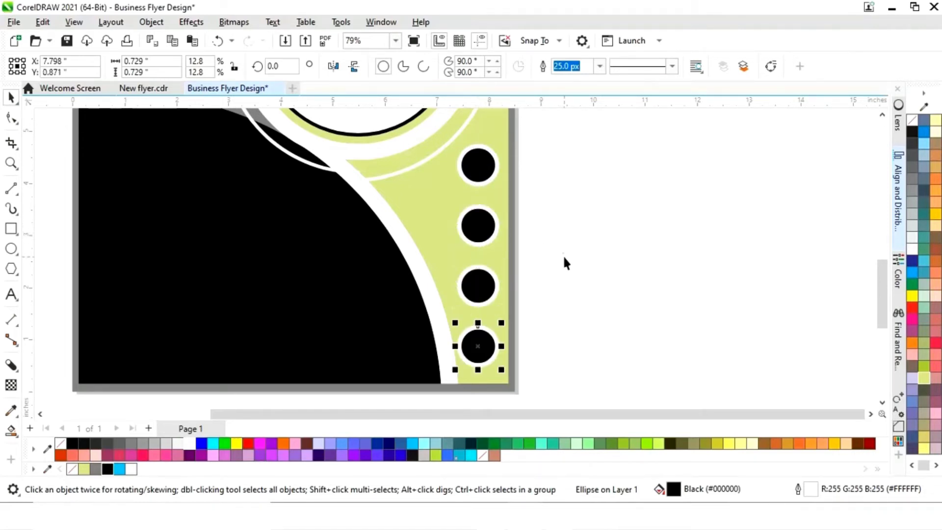
left_click(564, 261)
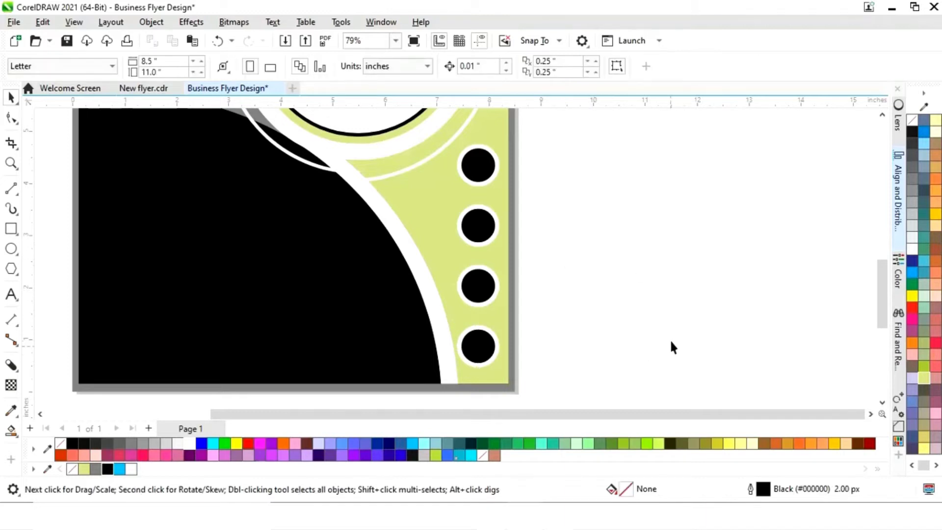
Step: Reposition the four dots to follow the white arc toward the page bottom
left_click_drag(607, 415, 591, 418)
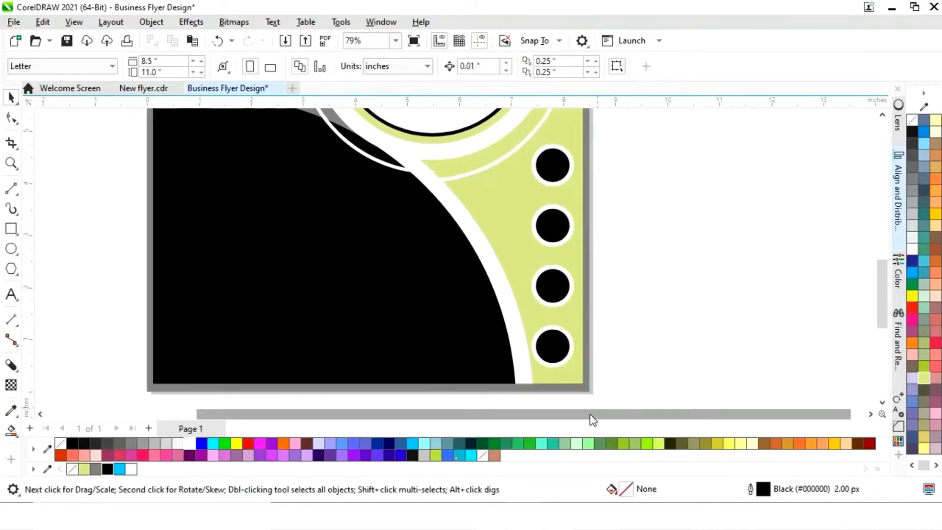
scroll(626, 327, "down", 1)
left_click_drag(512, 199, 447, 209)
left_click_drag(498, 245, 467, 252)
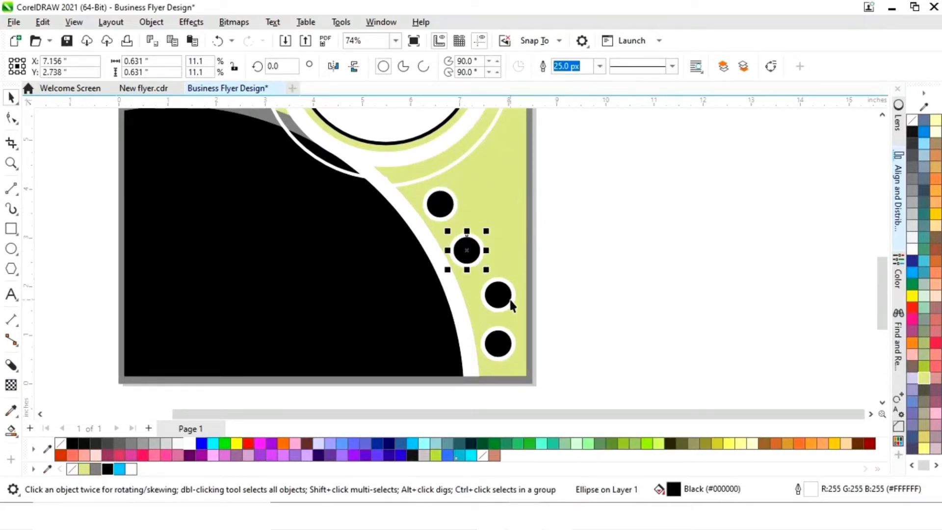
left_click_drag(498, 295, 487, 306)
left_click_drag(499, 344, 498, 358)
left_click(547, 342)
left_click(487, 304)
left_click_drag(487, 304, 478, 274)
left_click(466, 250)
left_click(579, 214)
left_click(444, 211)
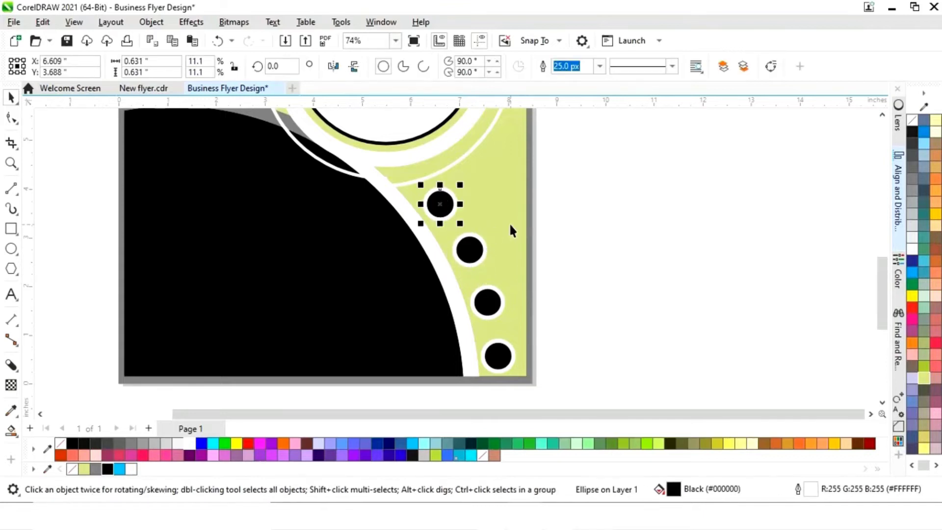
left_click(614, 255)
key("shift+F4")
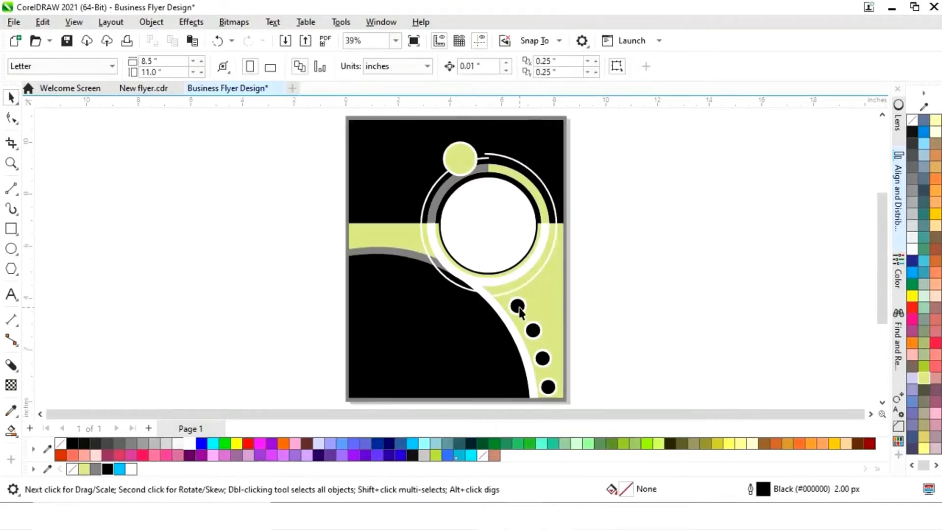
Step: Draw a yellow-green rectangle at the page's top-left, round its right corners, and remove its outline
left_click(11, 228)
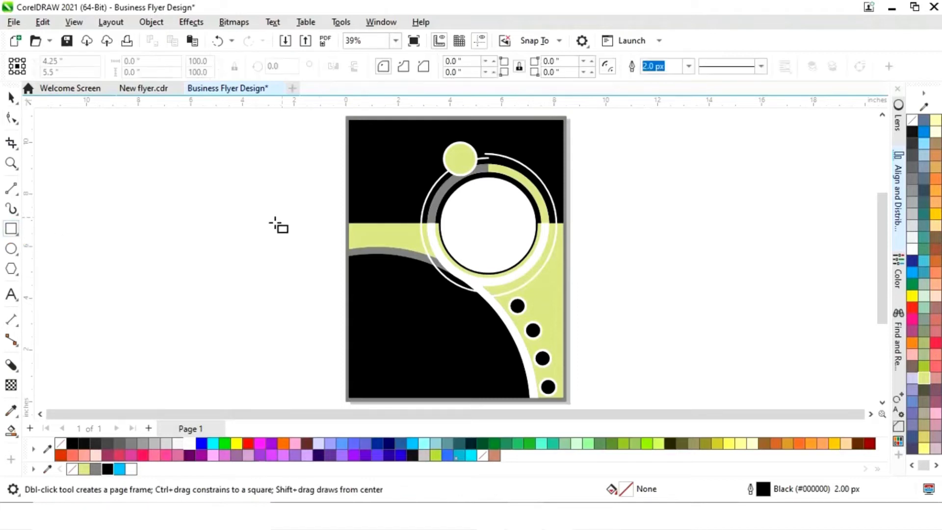
left_click_drag(350, 149, 404, 175)
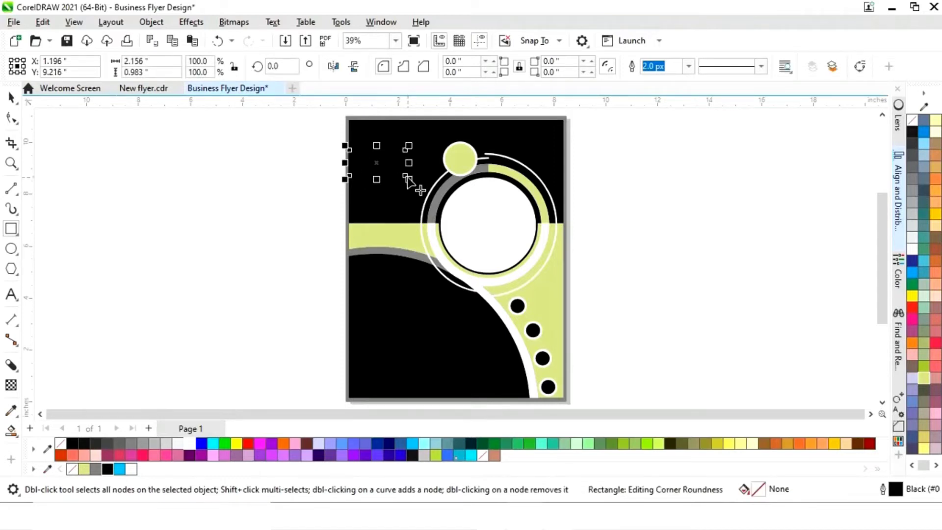
left_click(11, 97)
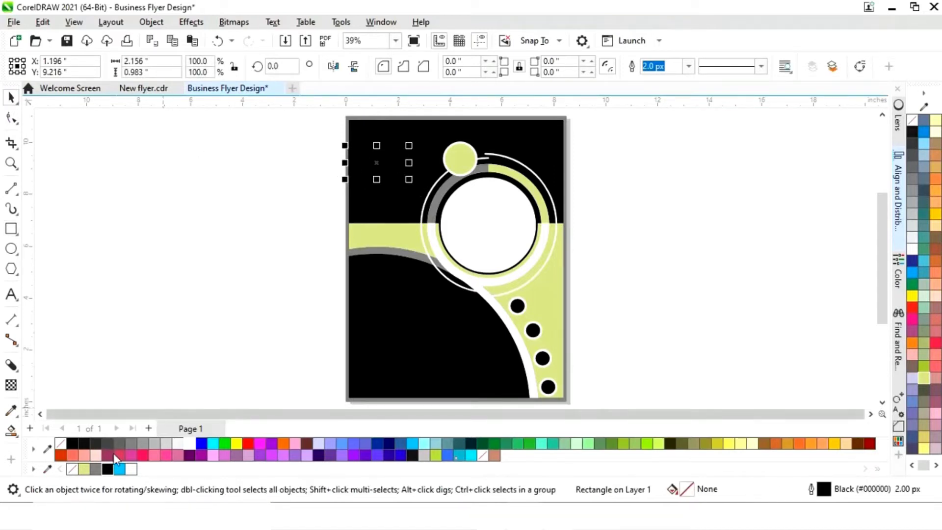
left_click(84, 469)
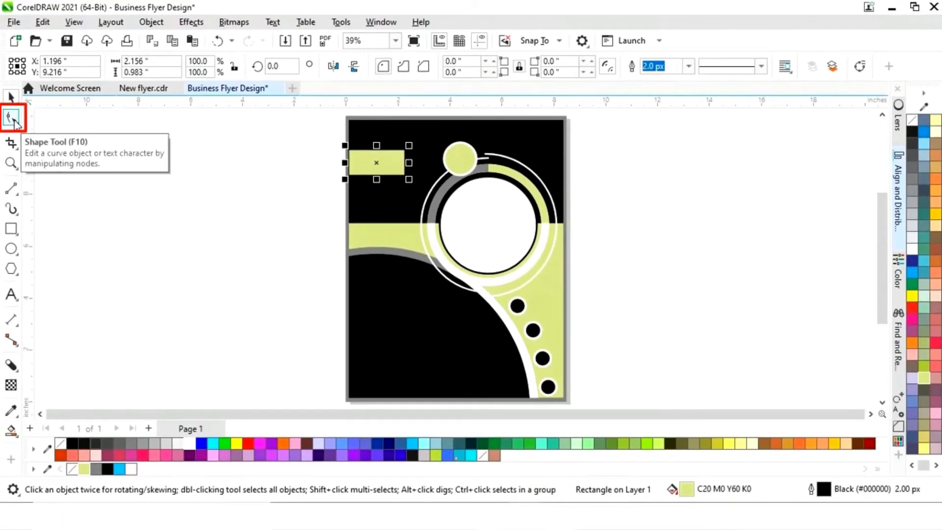
left_click(14, 122)
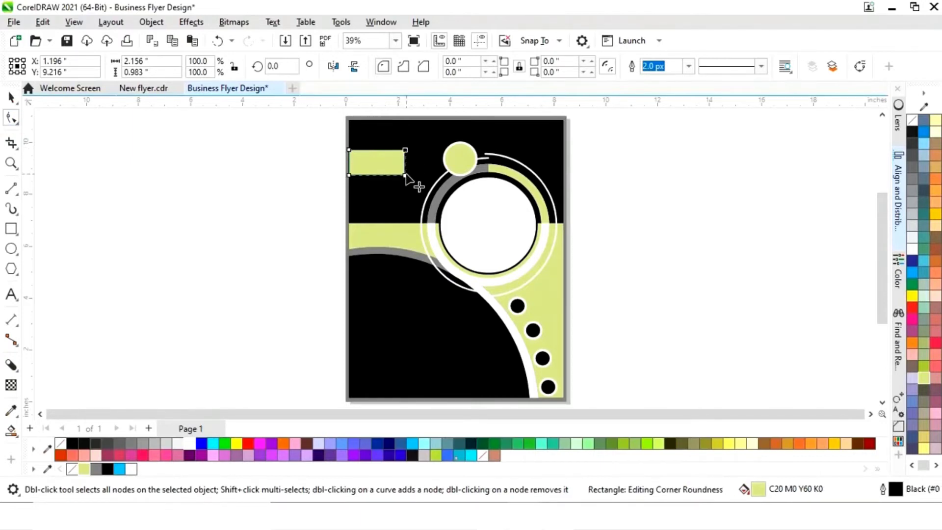
left_click_drag(405, 176, 392, 175)
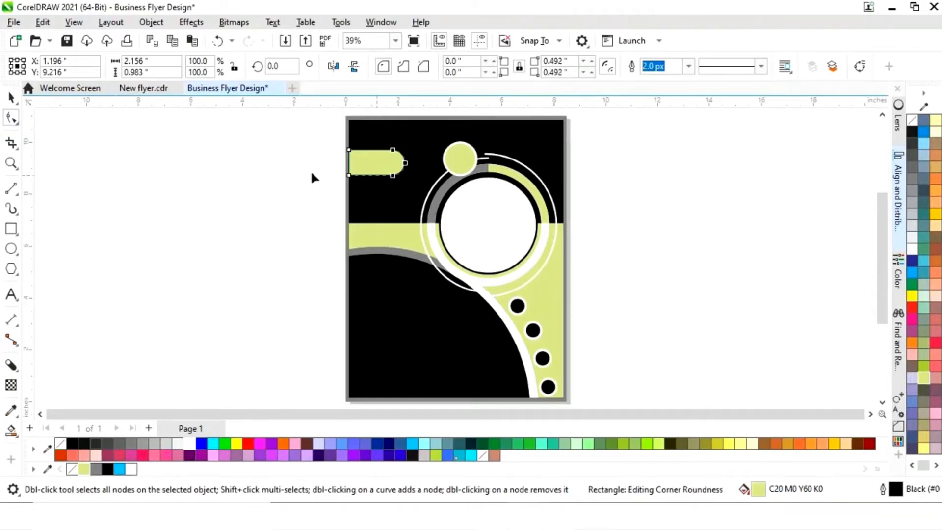
left_click(10, 98)
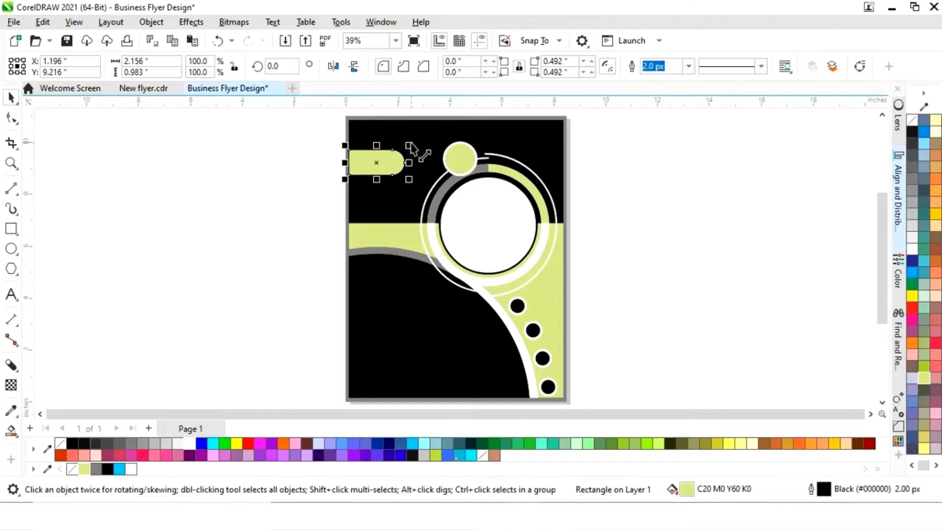
mouse_move(411, 145)
left_mouse_down()
mouse_move(426, 142)
mouse_move(418, 140)
left_mouse_up()
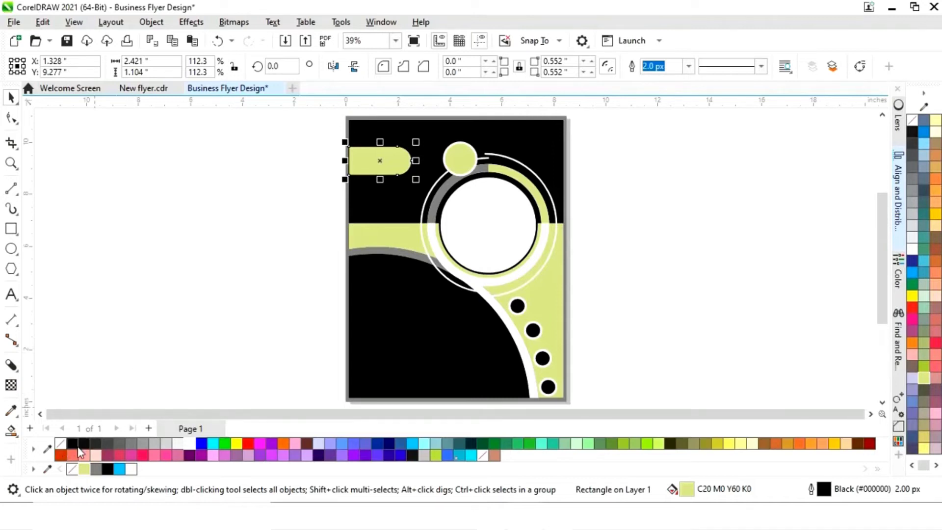
right_click(61, 443)
left_click(310, 207)
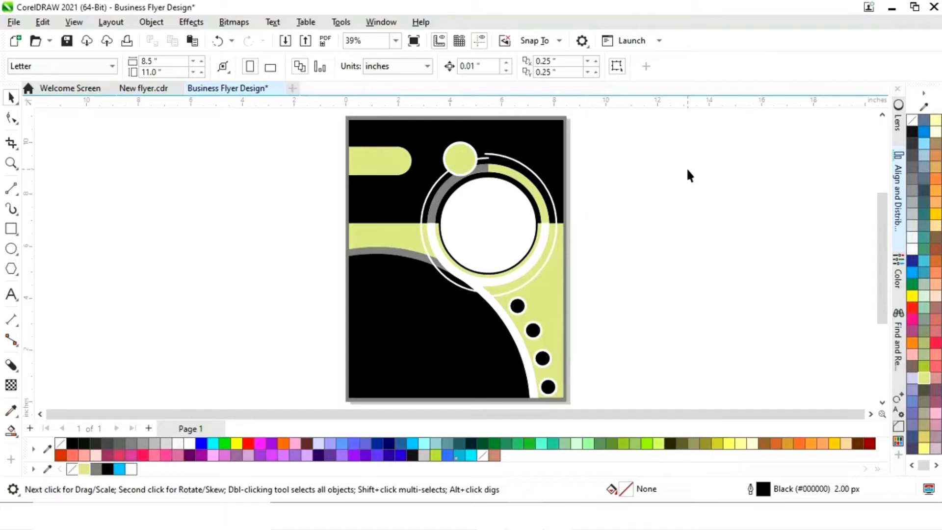
Step: Set the white centre circle's outline width to 25.0 px
left_click(512, 235)
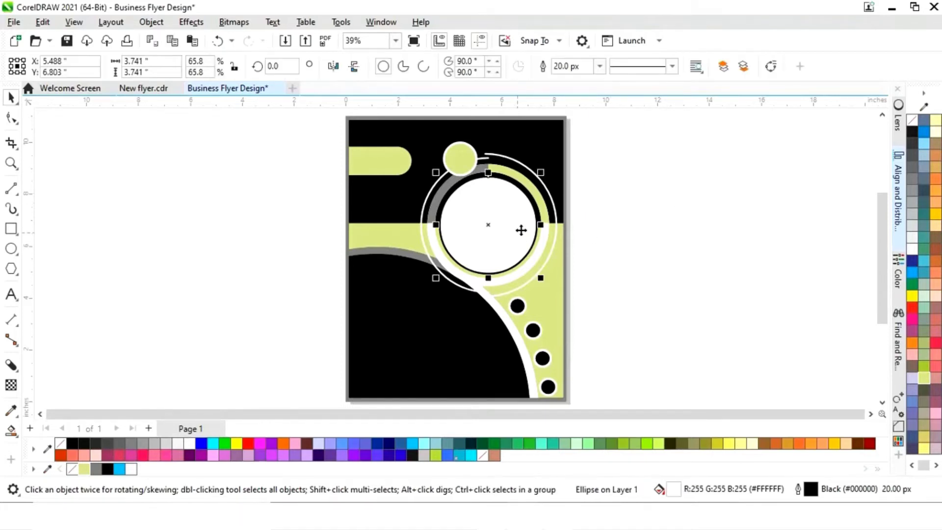
left_click(599, 68)
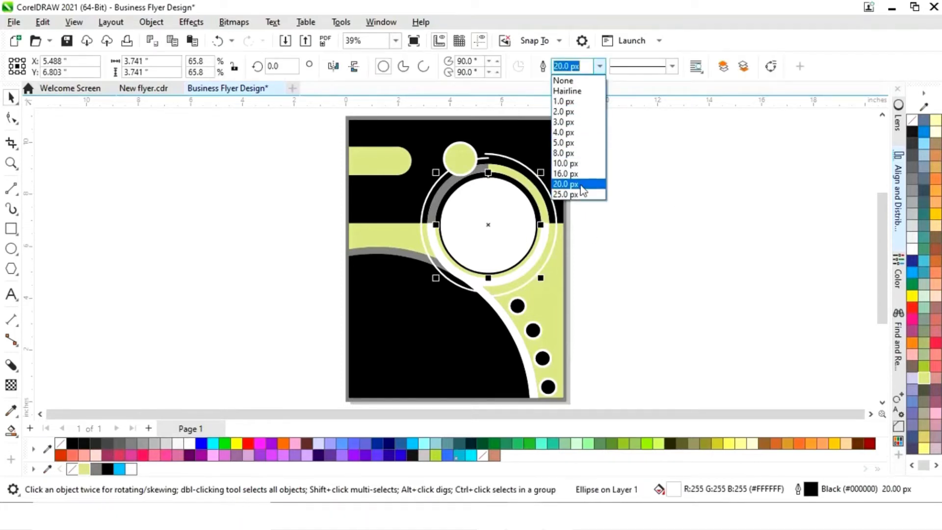
left_click(569, 195)
left_click(621, 216)
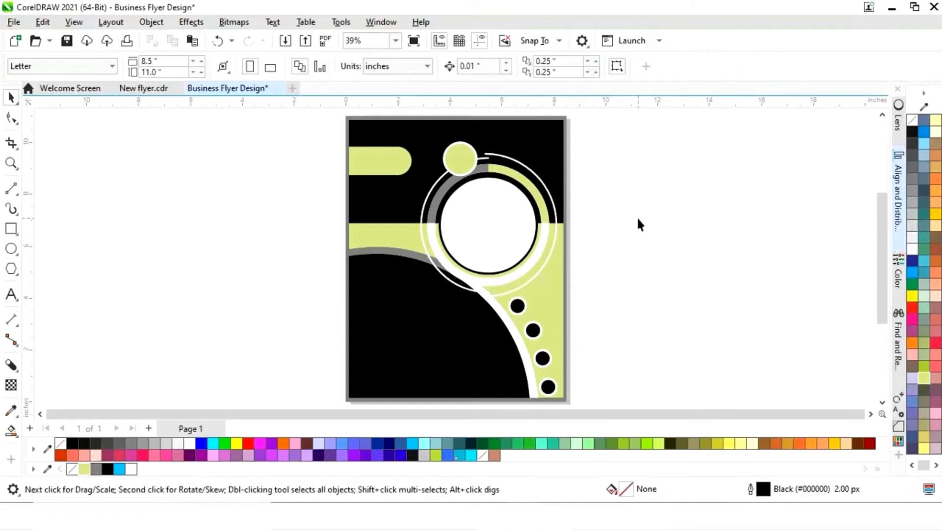
Step: Drag a copy of the centre circle off to the side of the page
scroll(638, 220, "left", 2)
left_click(536, 235)
left_click_drag(522, 224, 698, 217)
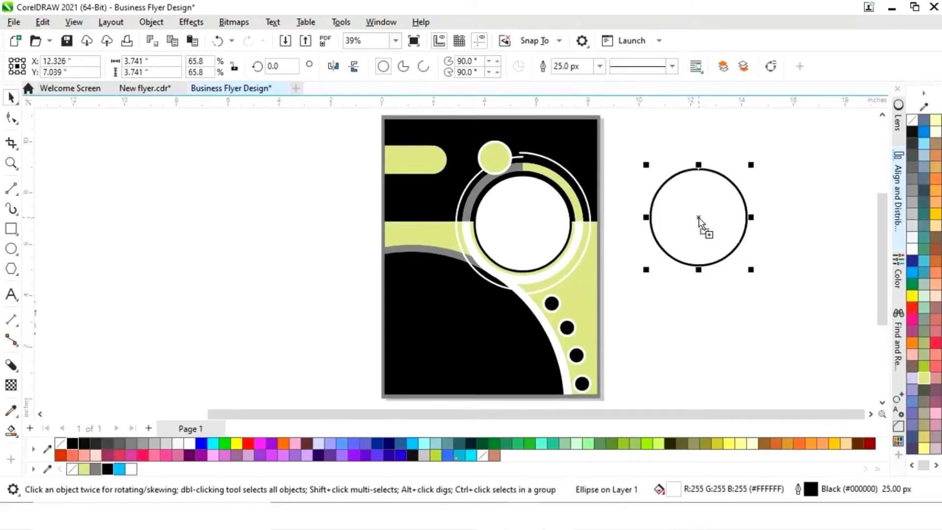
left_click(721, 303)
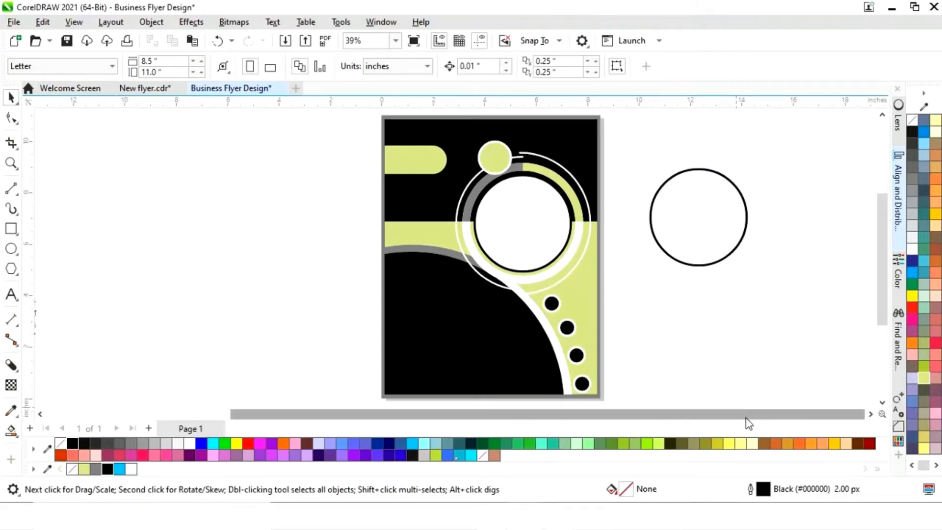
left_click_drag(746, 419, 539, 431)
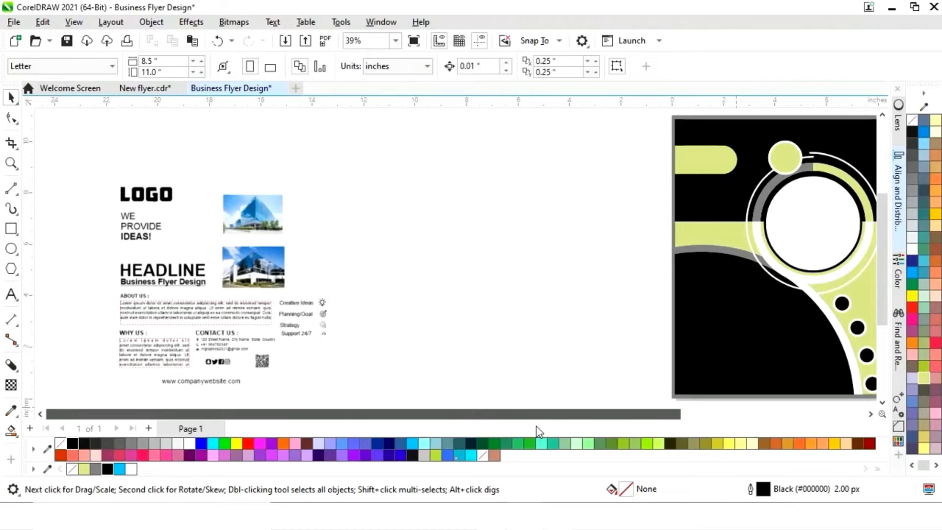
Step: Move all objects of the second flyer further to the right
left_click_drag(105, 392, 394, 130)
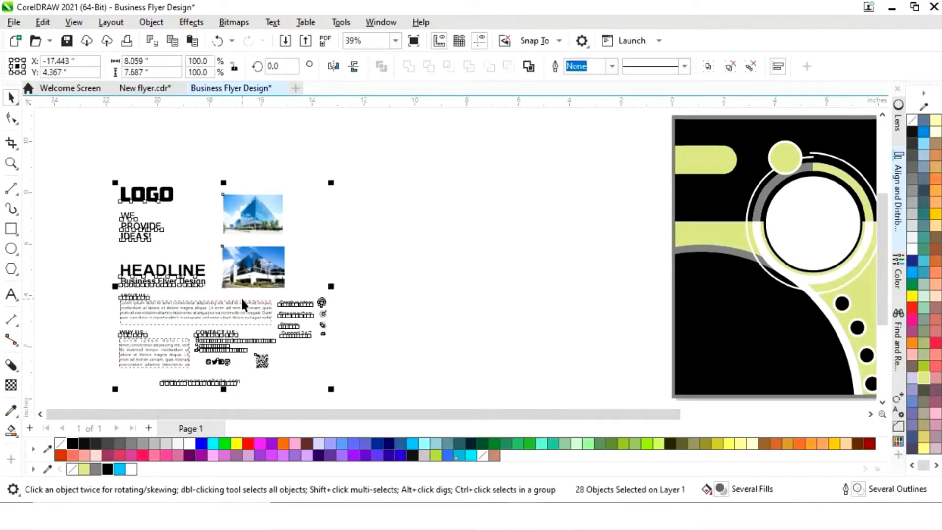
left_click_drag(242, 280, 572, 260)
scroll(574, 266, "right", 5)
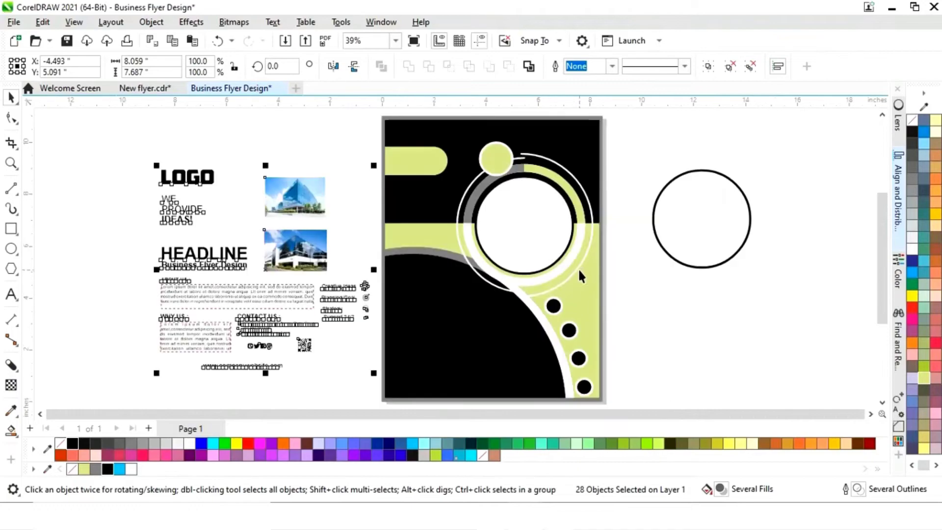
left_click(712, 329)
Step: Drag the LOGO text onto the green pill at the flyer's top-left
left_click(198, 186)
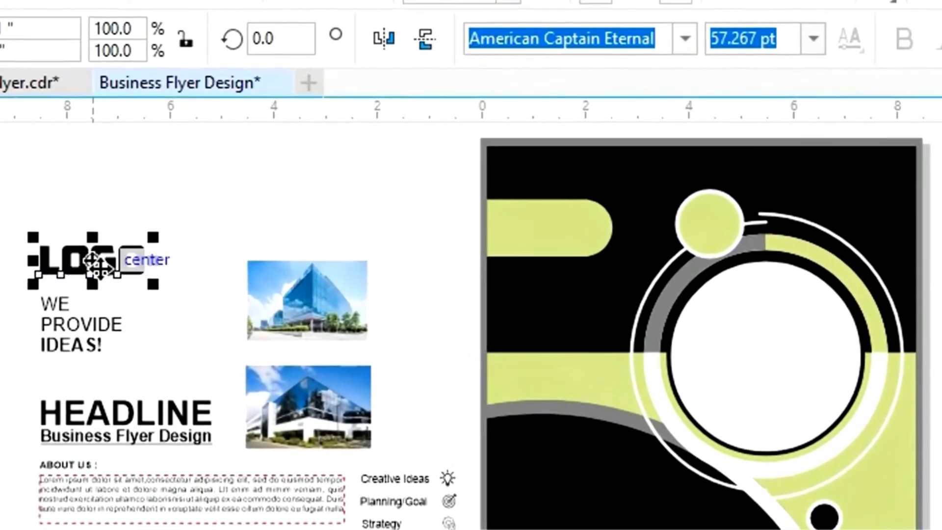
left_click_drag(101, 267, 549, 240)
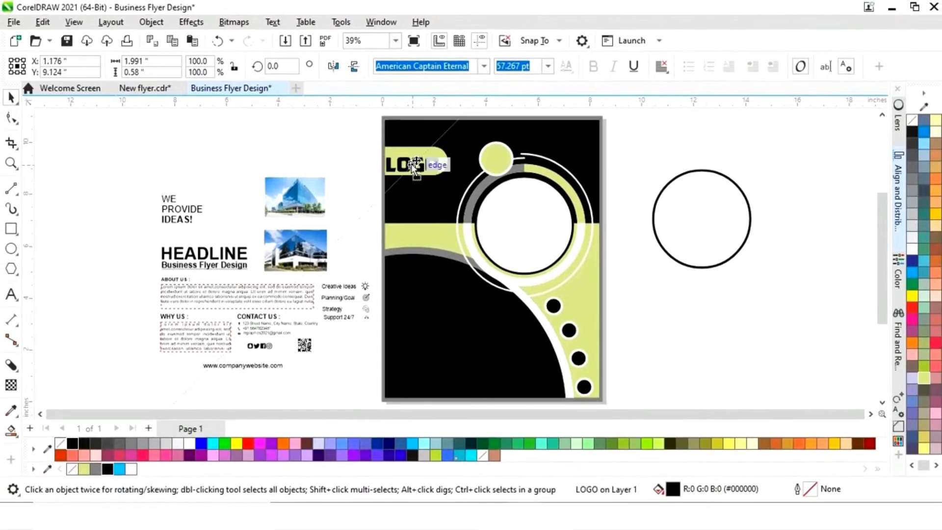
left_click_drag(414, 166, 413, 161)
left_click(339, 177)
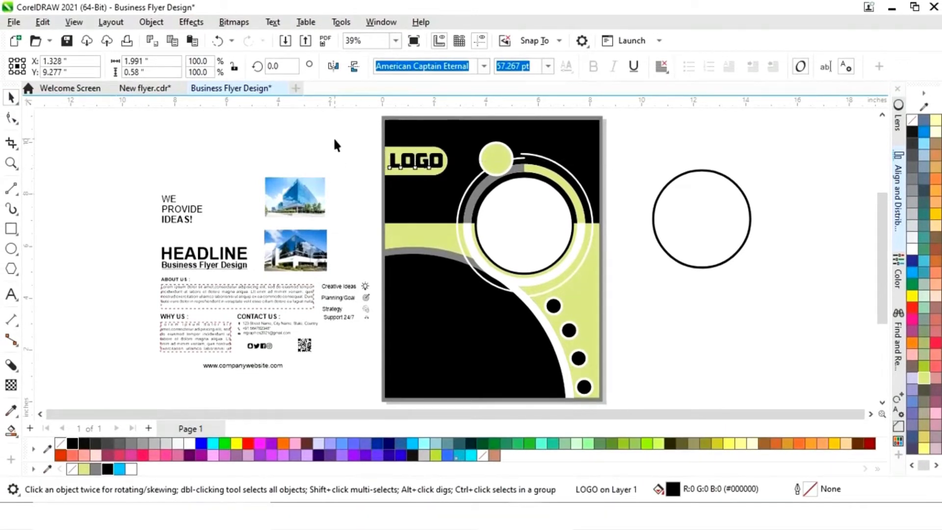
Step: Scale the LOGO down slightly and centre it horizontally on the green pill
key("z")
left_click_drag(373, 131, 478, 201)
key("space")
left_click(524, 250)
key("Left")
key("Left")
key("Left")
key("Left")
key("Down")
key("Down")
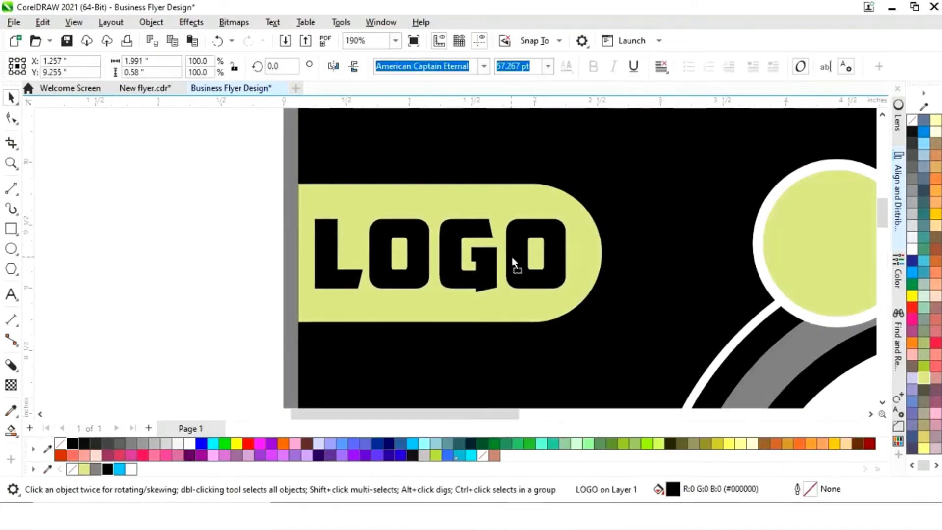
left_click_drag(575, 223, 511, 252)
left_click(582, 273, "shift")
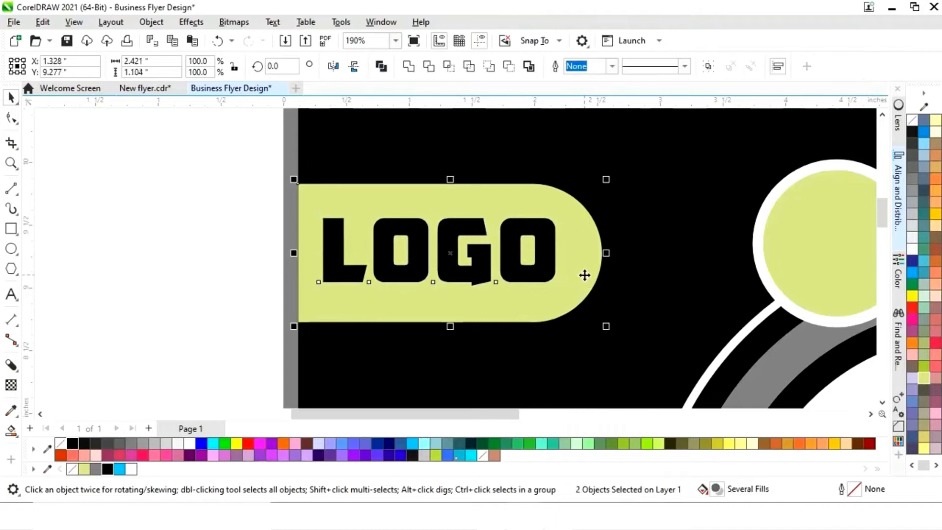
key("c")
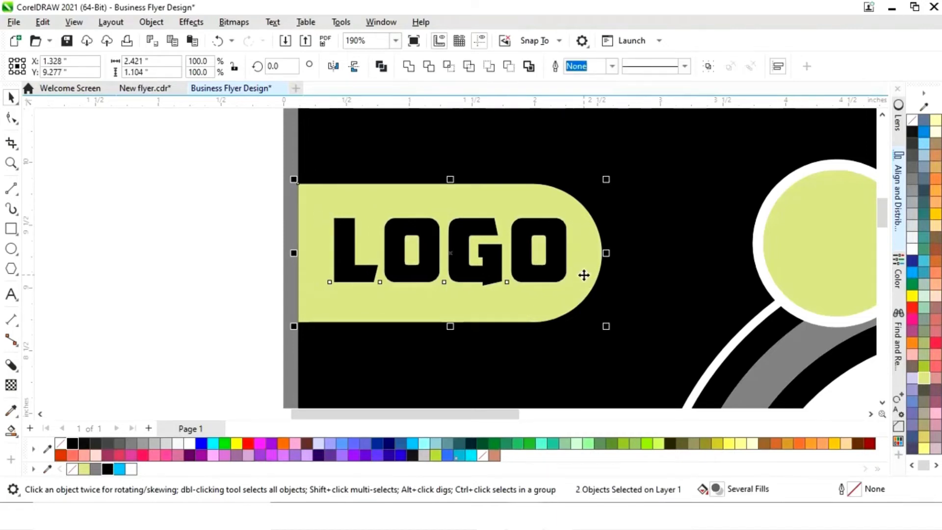
left_click(248, 268)
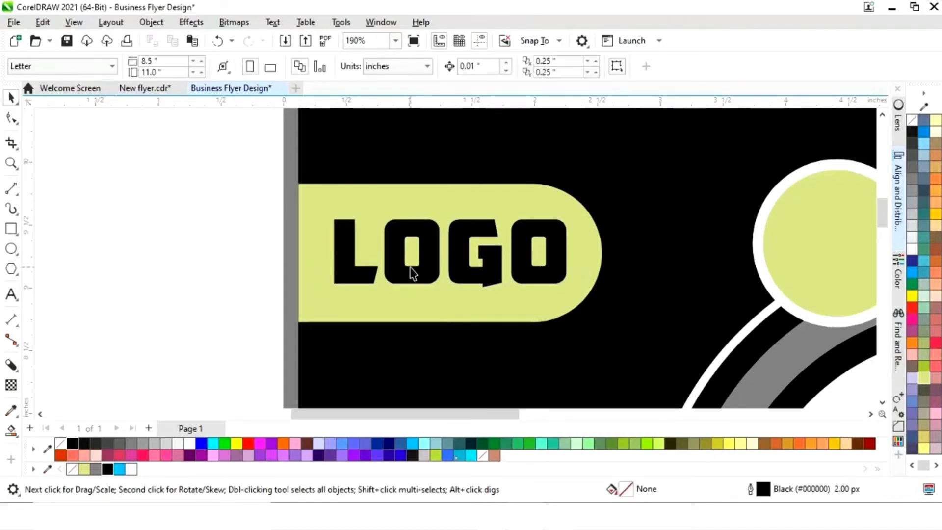
key("F4")
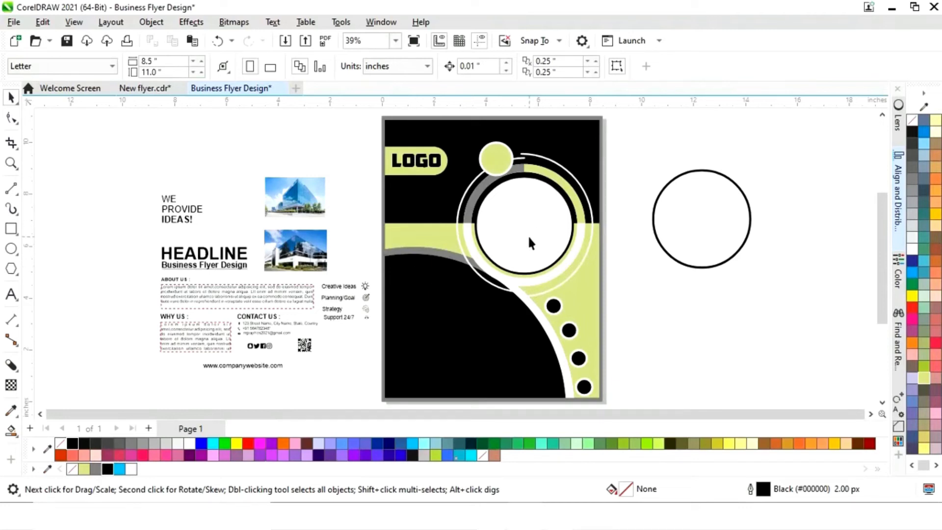
Step: Move the WE PROVIDE IDEAS! tagline onto the flyer's green band and shrink it
left_click_drag(185, 222, 399, 252)
left_click_drag(432, 219, 416, 230)
key("z")
left_click(399, 241)
key("space")
left_click(296, 275)
key("F4")
Step: Place the headline on the black lower half, with About Us and Why Us below it
left_click_drag(200, 262, 427, 291)
left_click(122, 340)
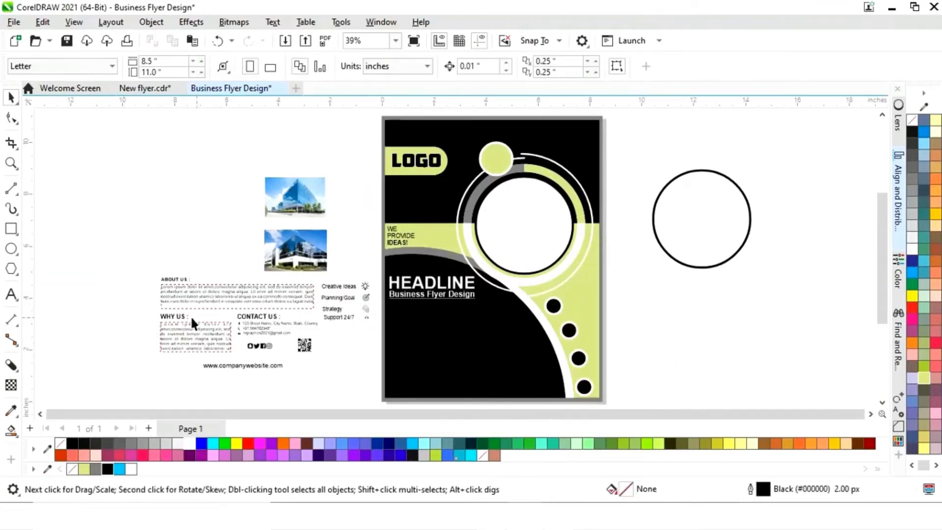
left_click_drag(231, 302, 458, 331)
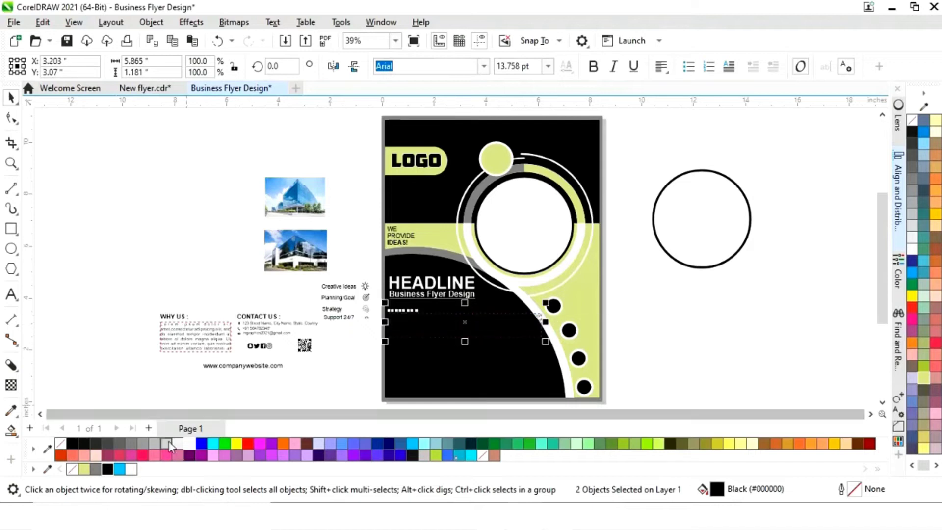
left_click(466, 367)
left_click_drag(234, 355, 420, 362)
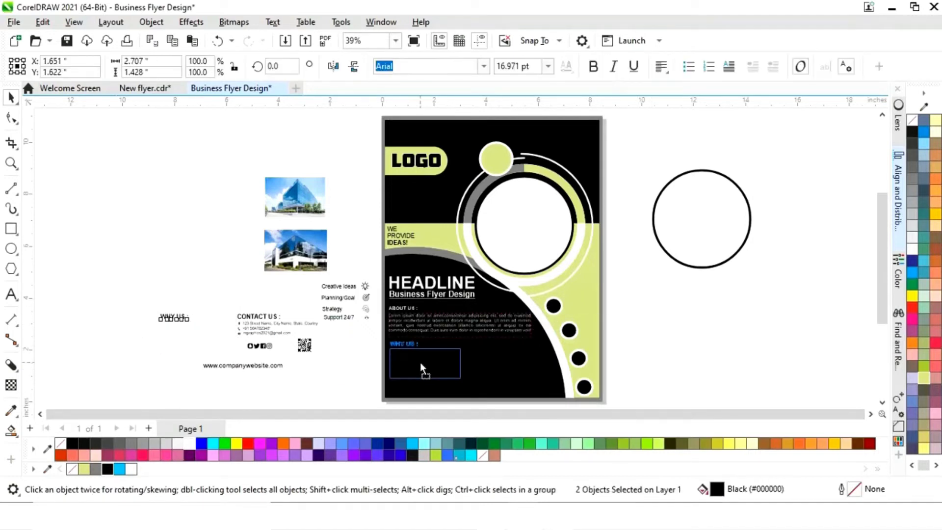
left_click(363, 388)
Step: Move the Contact Us block beside Why Us and the website text to the flyer's bottom
left_click(319, 311)
left_click_drag(319, 311, 555, 338)
left_click(595, 405)
left_click(243, 366)
left_click_drag(243, 365, 460, 391)
left_click(471, 407)
left_click(461, 391)
Step: Left-align the Why Us, About Us and headline text blocks
key("z")
left_click_drag(216, 227, 633, 413)
left_click(442, 342)
key("space")
left_click_drag(508, 392, 284, 260)
left_click(392, 245, "shift")
left_click(389, 144, "shift")
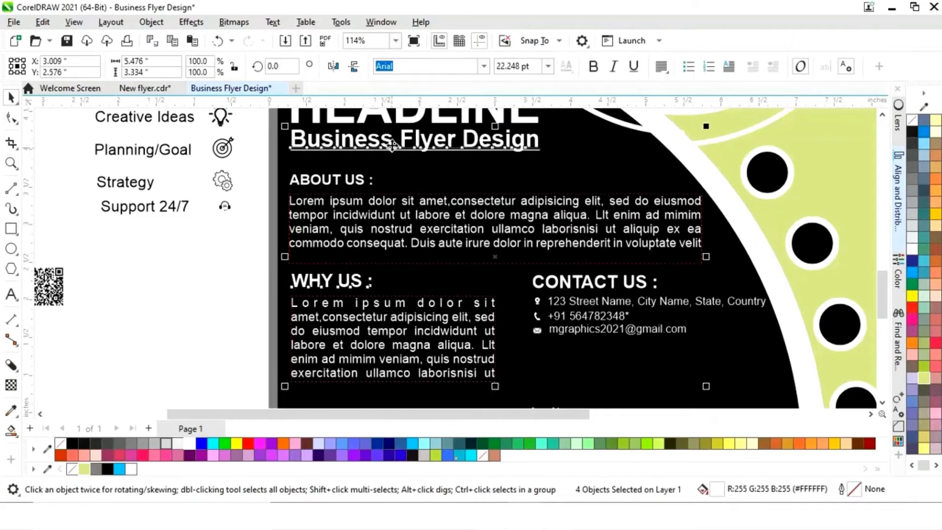
key("l")
left_click(610, 280)
left_click(354, 280, "shift")
key("Escape")
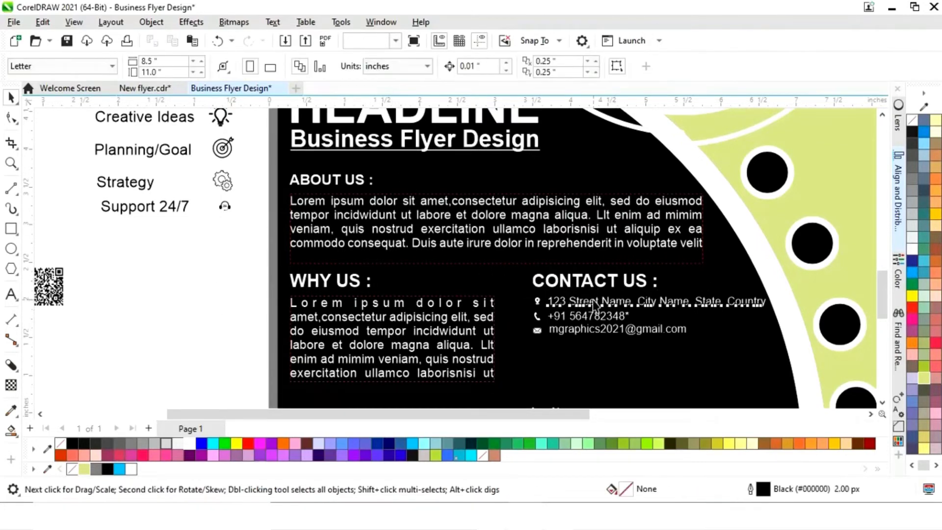
Step: Left-align the contact lines and icons, and group them
left_click(613, 301)
scroll(781, 196, "down", 3)
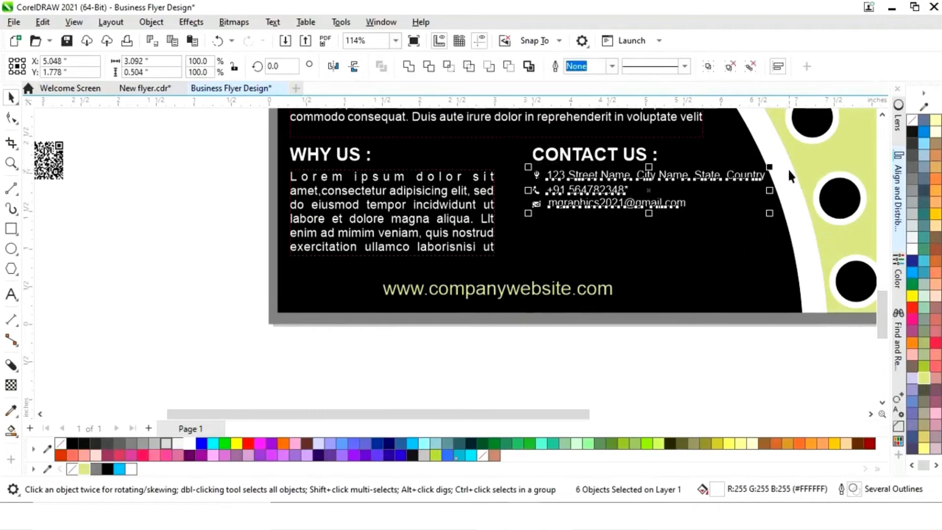
key("l")
key("ctrl+g")
left_click(495, 211, "shift")
left_click(732, 344)
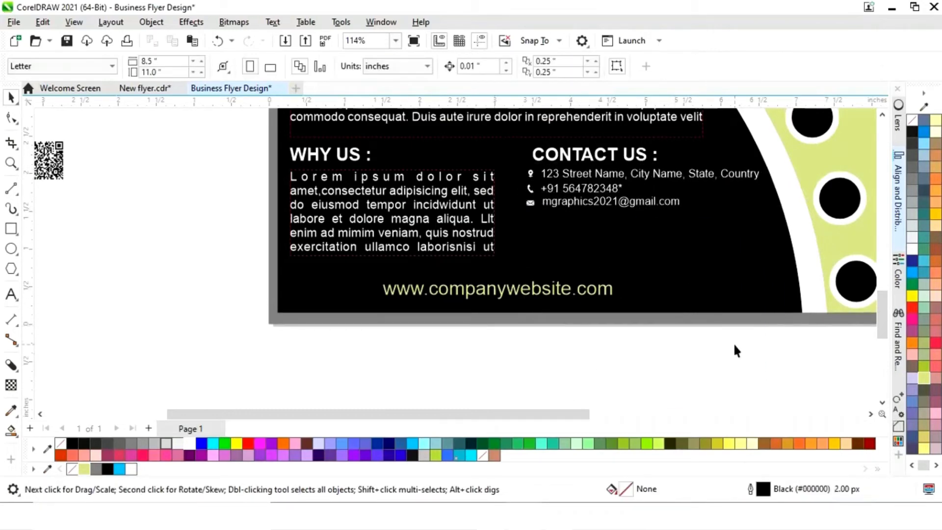
scroll(603, 307, "up", 2)
key("shift+F4")
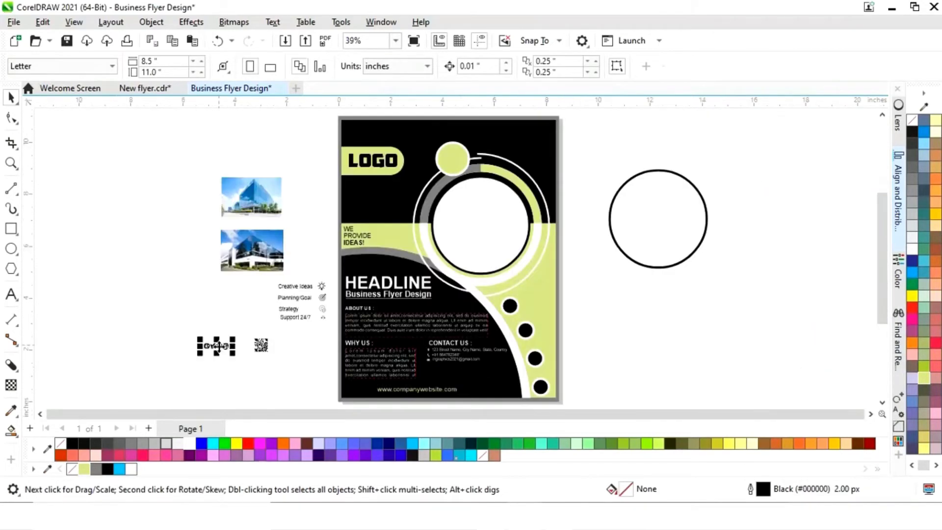
Step: Move the QR code onto the flyer's bottom-right contact area
left_click(451, 372)
left_click(263, 348)
left_click_drag(263, 349, 443, 337)
key("z")
key("space")
Step: Draw a square beside the QR code, filled light green with no outline
left_click(11, 229)
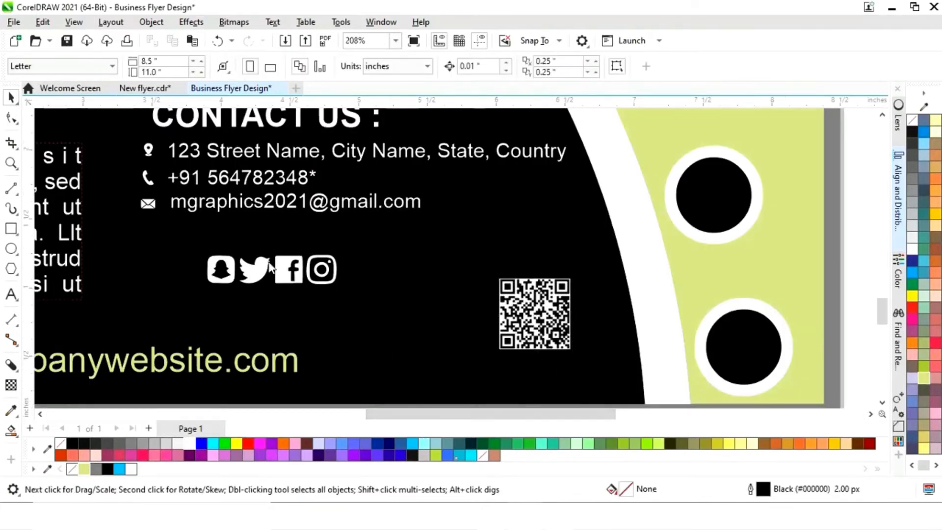
left_click_drag(420, 257, 517, 354)
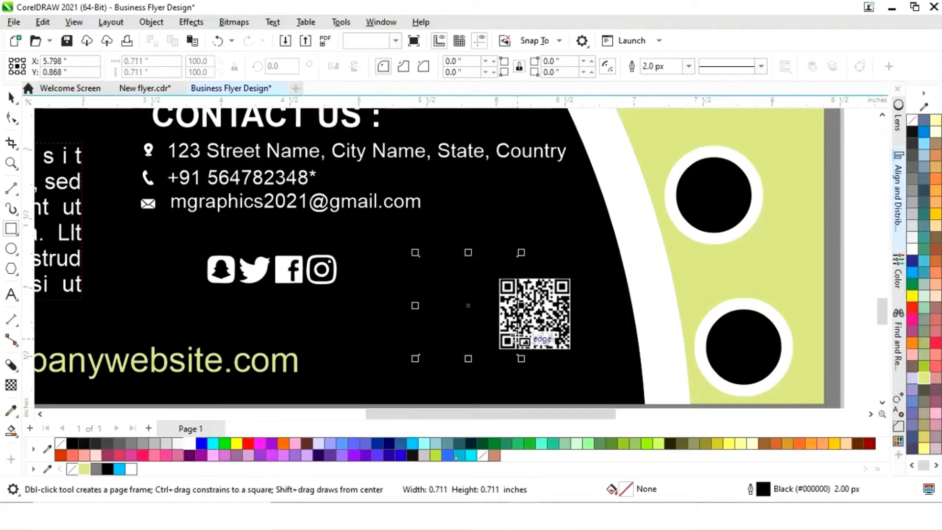
left_click(83, 469)
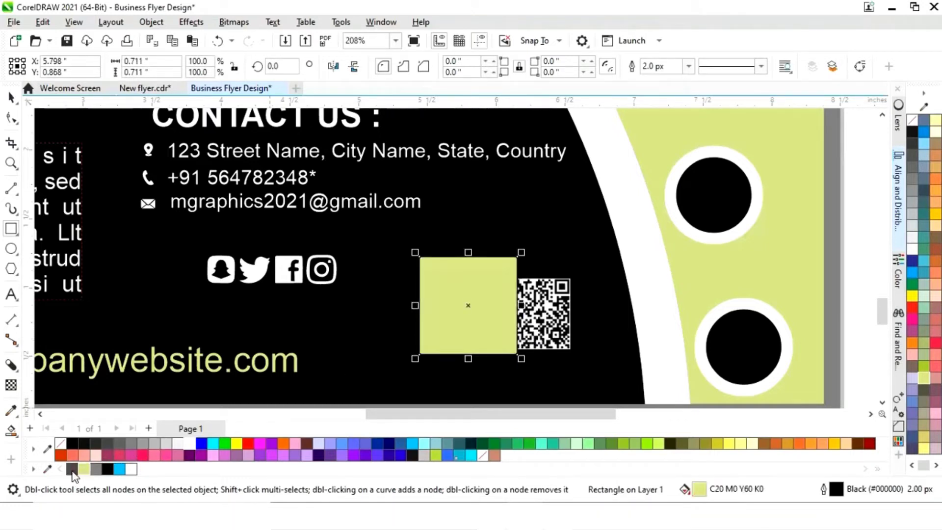
right_click(72, 470)
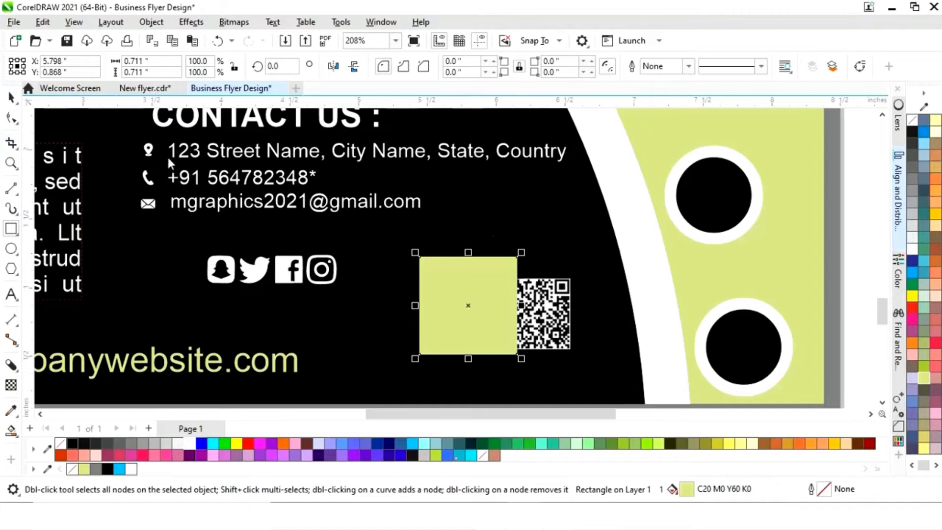
key("space")
Step: Bring the QR code in front, centre it on the green square, and enlarge it
left_click(570, 314)
key("shift+Page_Up")
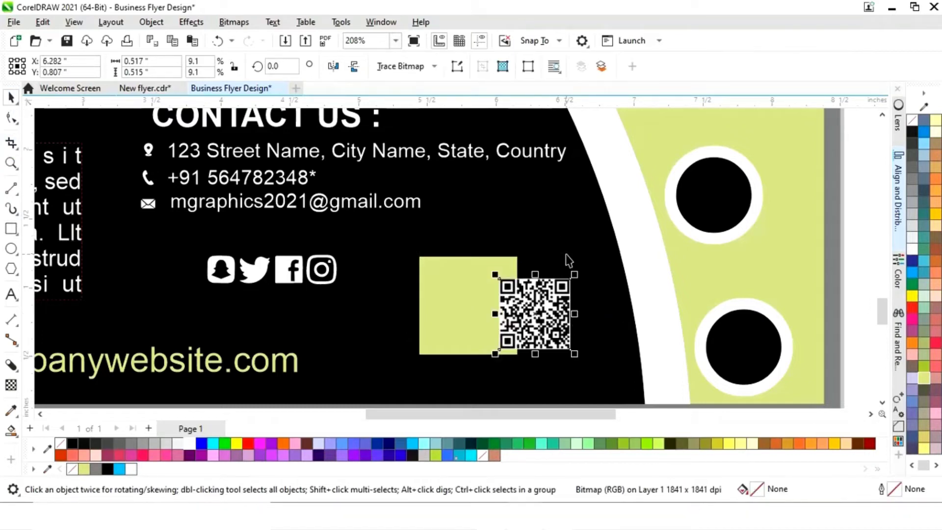
left_click(447, 319, "shift")
key("c")
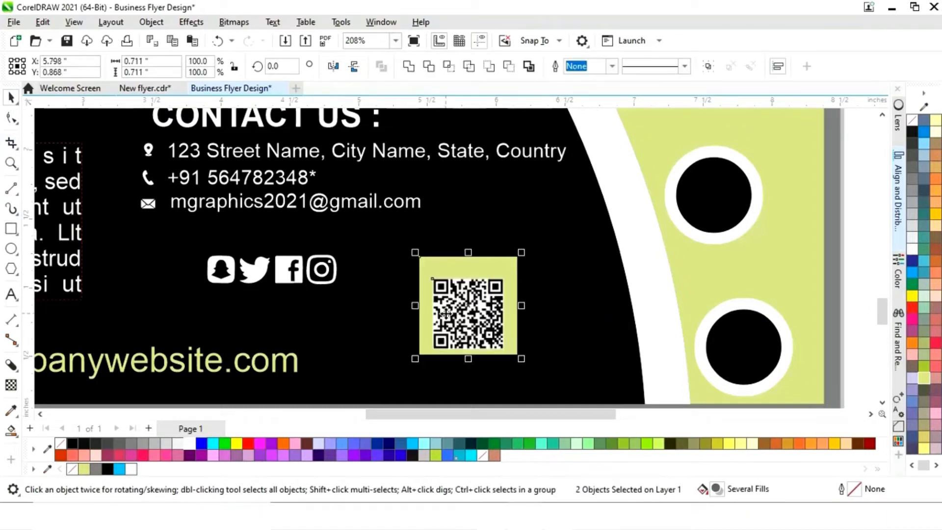
key("e")
left_click(575, 261)
left_click(492, 306)
mouse_move(510, 270)
left_mouse_down()
mouse_move(529, 269)
mouse_move(514, 258)
left_mouse_up()
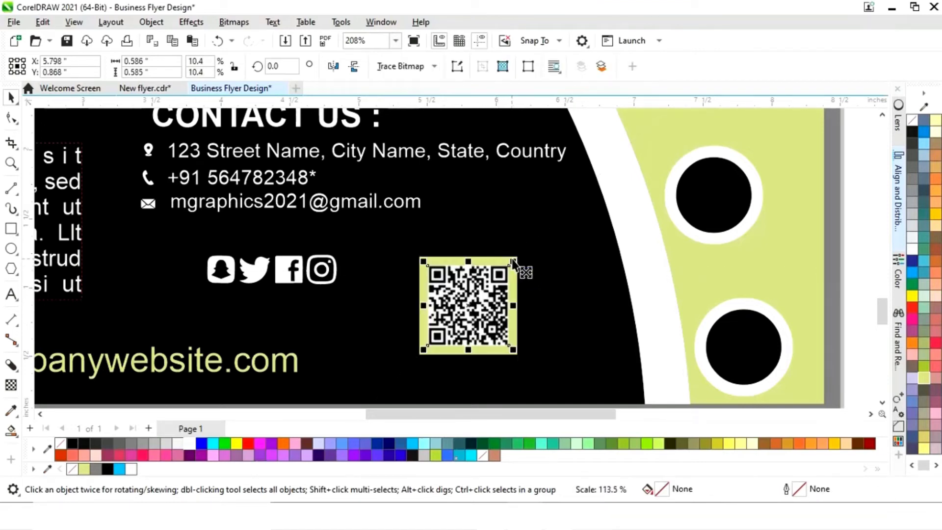
key("F4")
left_click(568, 371)
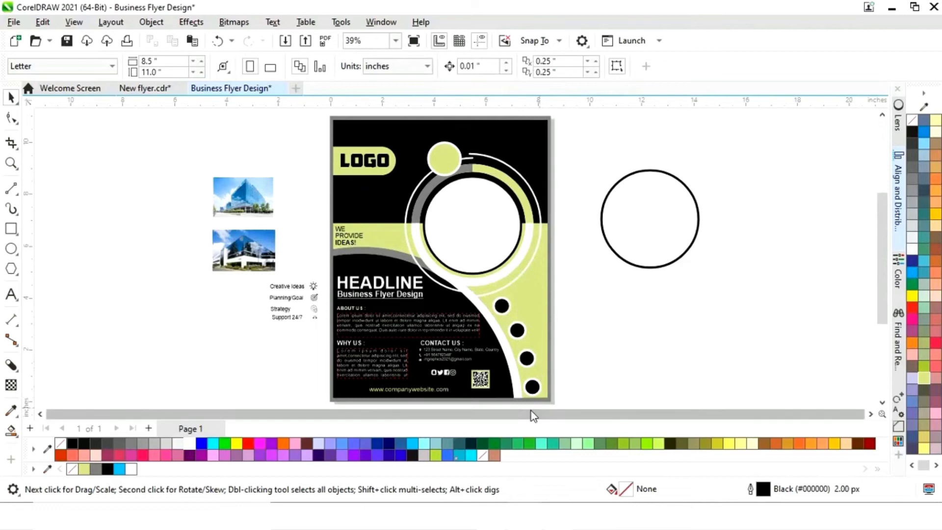
Step: Move the QR badge up beside the Contact Us lines
scroll(885, 294, "down", 3)
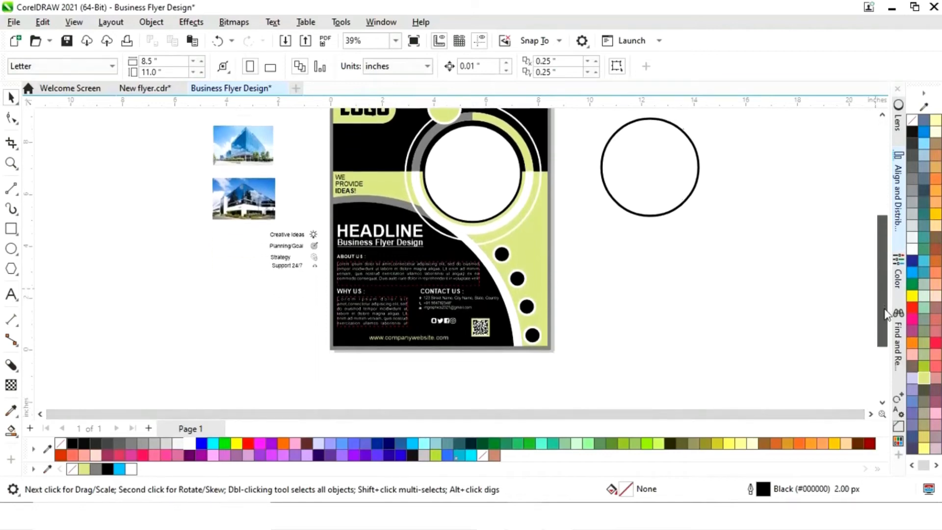
key("z")
left_click_drag(323, 258, 648, 257)
key("space")
left_click_drag(605, 290, 631, 255)
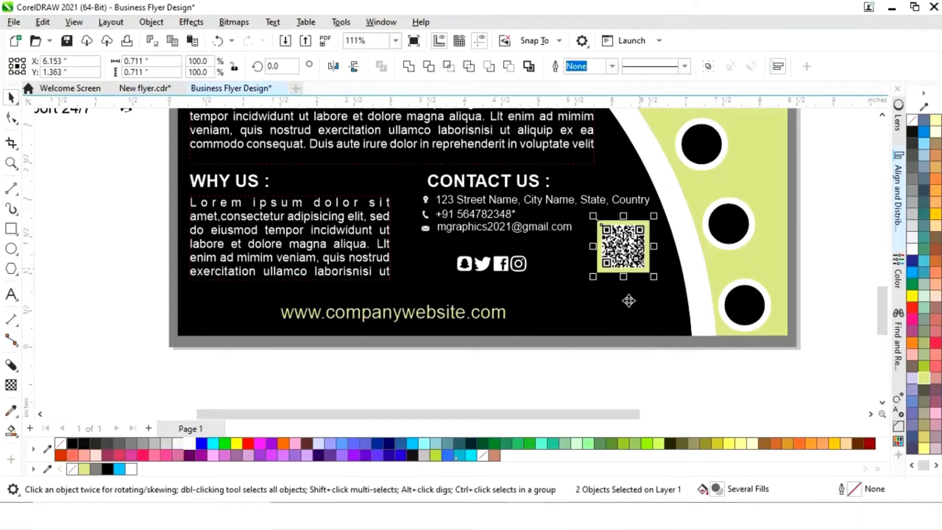
left_click(562, 351)
Step: Bottom-align the social icons with the Why Us body text
left_click(500, 265)
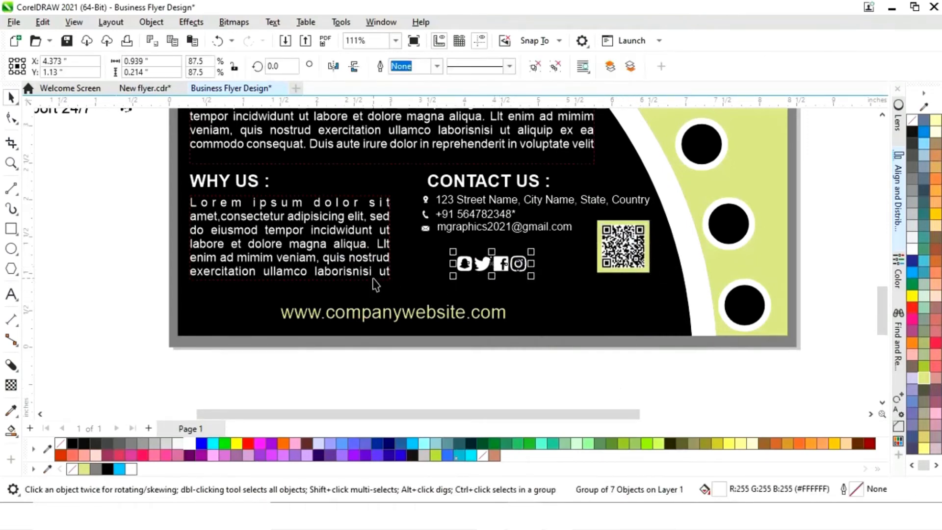
left_click(371, 275, "shift")
key("b")
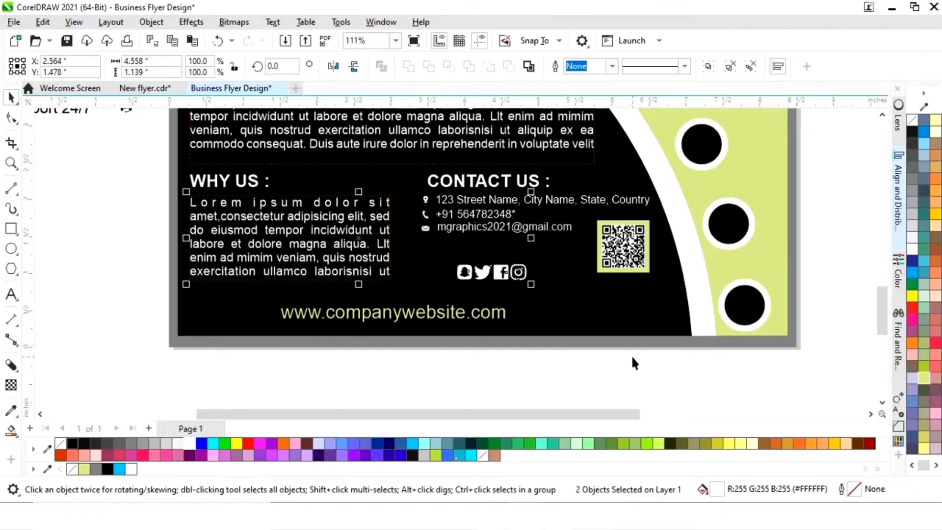
left_click(664, 349)
Step: Shift the website address line slightly right and down
left_click(407, 314)
left_click_drag(408, 314, 429, 320)
left_click(493, 390)
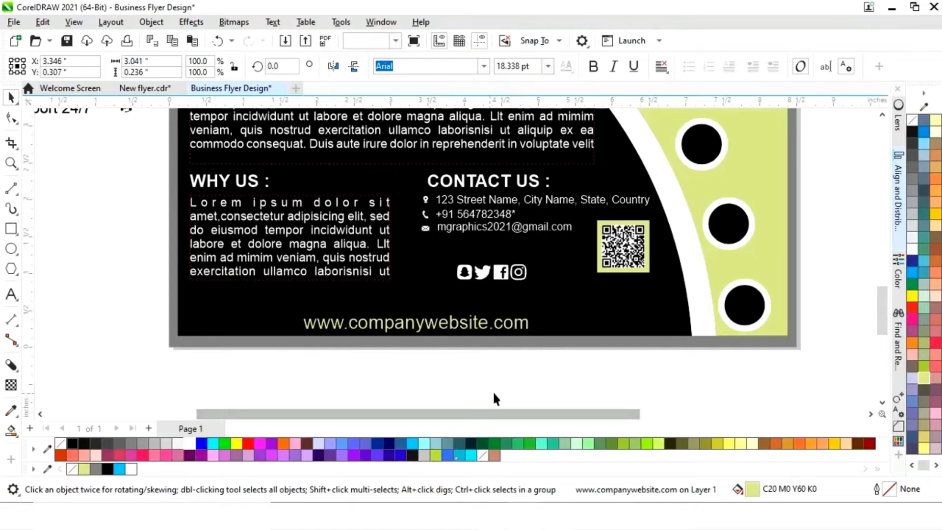
key("shift+F4")
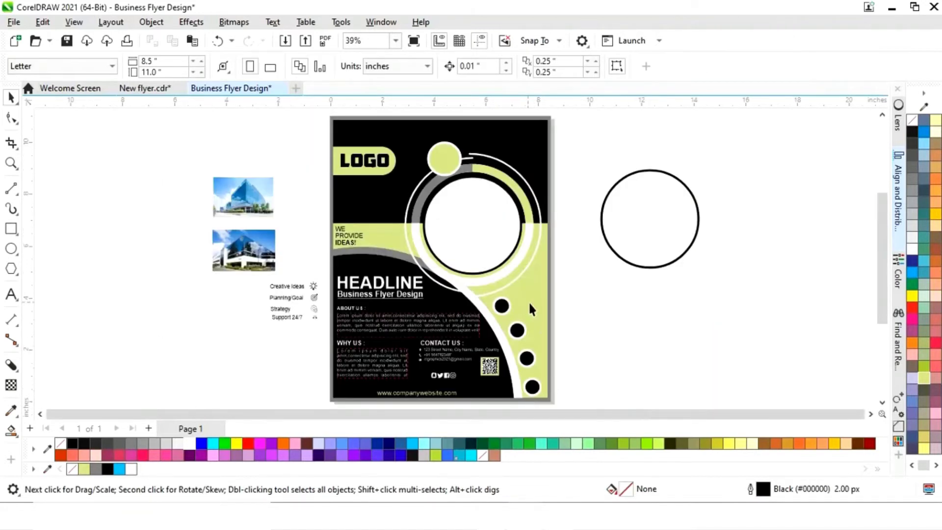
Step: Move the icon list beside the flyer and zoom in on it
left_click_drag(329, 280, 587, 333)
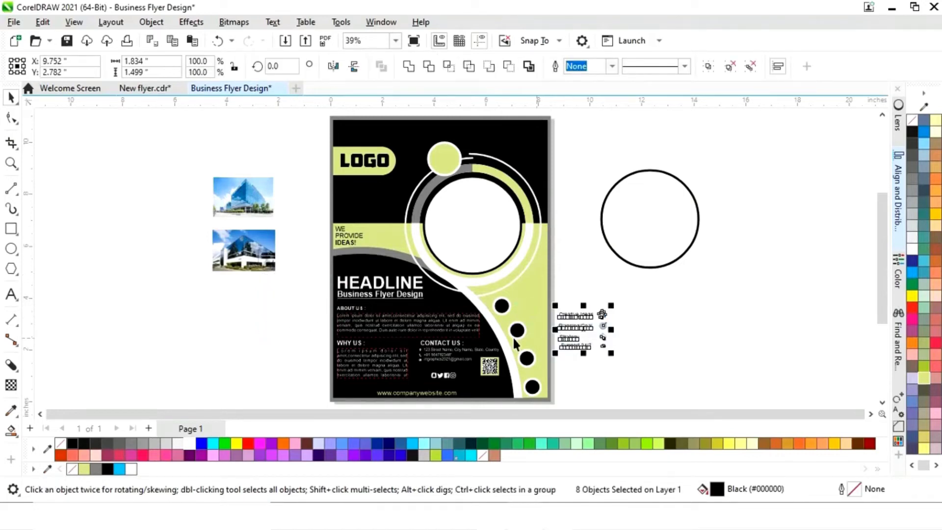
key("z")
left_click_drag(619, 381, 628, 386)
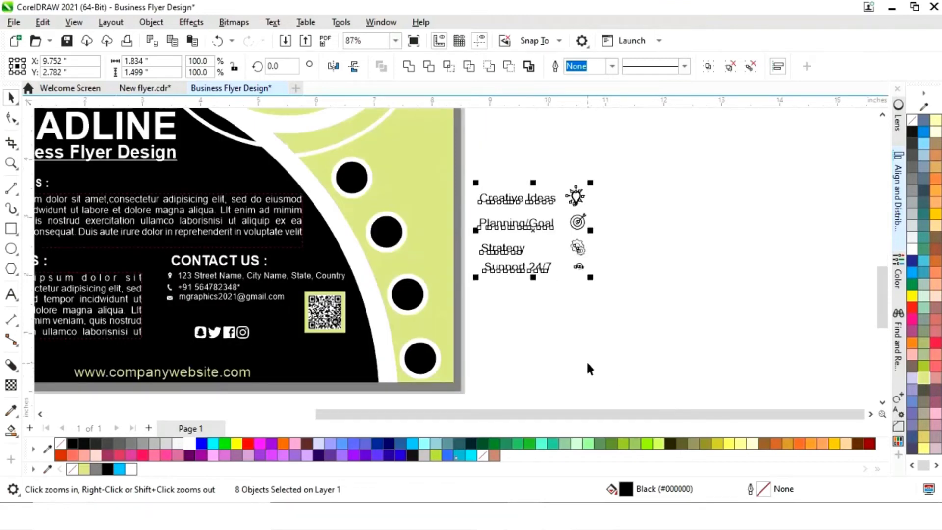
left_click(541, 329)
key("z")
left_click_drag(304, 149, 602, 380)
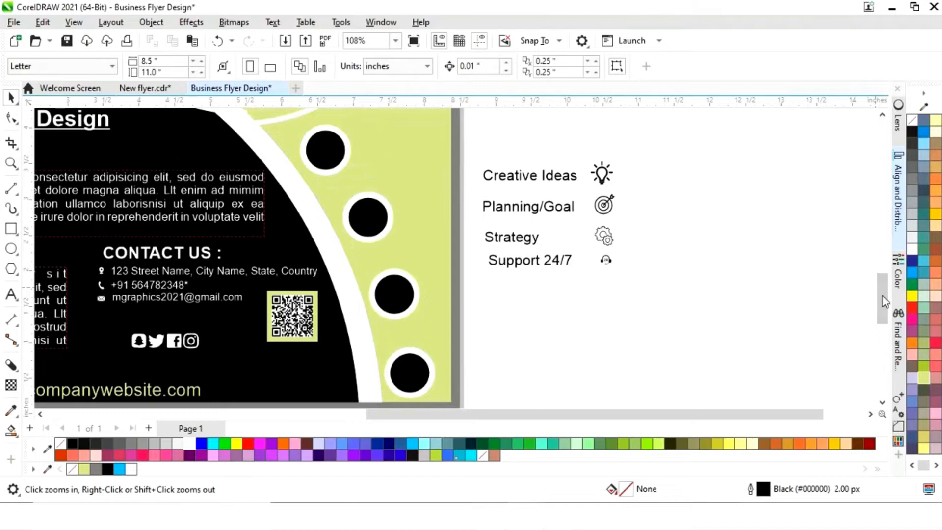
left_click_drag(882, 297, 882, 286)
key("space")
Step: Place the light-bulb, target and gear icons into the first three black circles
left_click(602, 228)
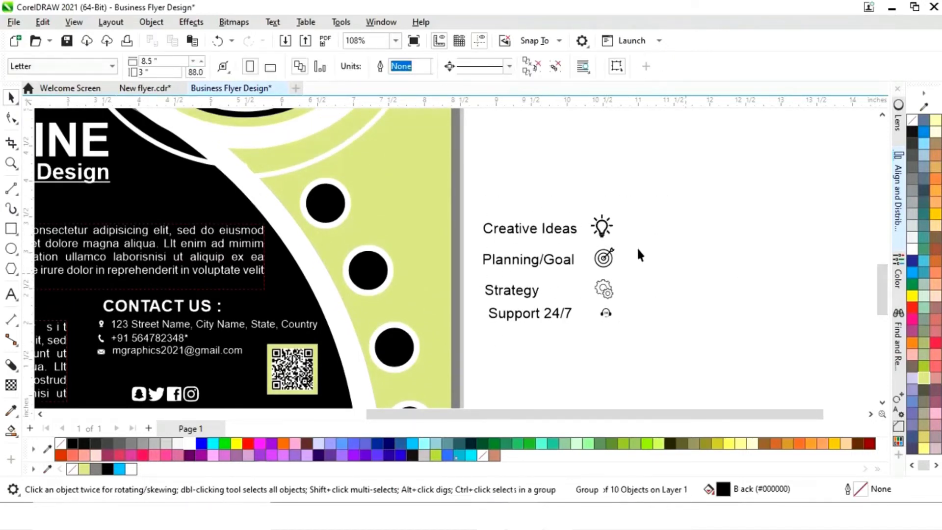
left_click(602, 234)
left_click_drag(601, 229, 328, 211)
left_click(603, 256)
left_click_drag(603, 256, 369, 279)
left_click_drag(603, 289, 395, 345)
Step: Move the headset icon into the fourth circle and check each circle holds its icon
left_click(556, 362)
scroll(588, 295, "down", 3)
left_click_drag(605, 243, 410, 368)
scroll(396, 380, "up", 4)
left_click(480, 309, "shift")
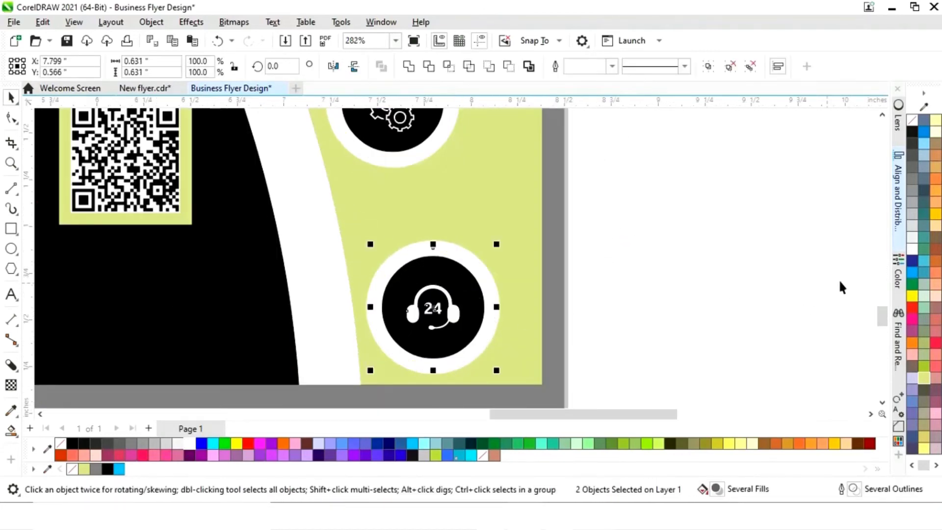
scroll(401, 307, "up", 3)
left_click(401, 305)
scroll(393, 294, "up", 3)
left_click(371, 326)
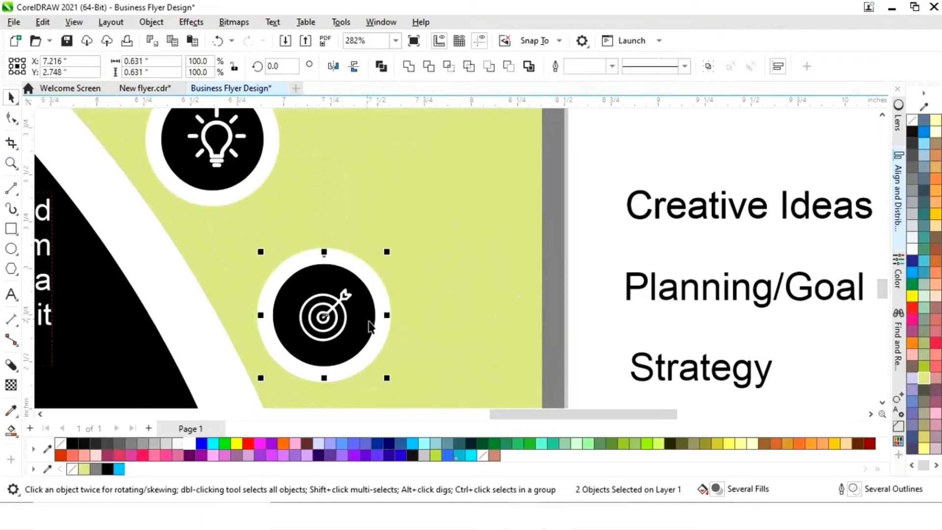
scroll(344, 270, "up", 3)
left_click(256, 248)
key("Escape")
key("F4")
Step: Set Creative Ideas, bold Planning/Goal and bold Strategy beside their circles
key("z")
left_click_drag(465, 267, 612, 395)
key("space")
left_click(523, 211)
left_click_drag(522, 211, 408, 165)
left_click_drag(521, 233, 425, 216)
key("ctrl+b")
left_click(509, 256)
left_click_drag(509, 256, 437, 272)
key("ctrl+b")
key("Escape")
Step: Place Support 24/7 in bold beside the headset circle and fine-tune the Planning/Goal and Creative Ideas positions
left_click_drag(449, 215, 441, 216)
left_click(513, 296)
left_click_drag(520, 273, 479, 320)
key("ctrl+b")
key("Escape")
left_click(443, 331)
key("Escape")
key("Tab")
key("Tab")
key("Tab")
left_click_drag(453, 217, 434, 219)
key("shift+Tab")
left_click_drag(434, 175, 437, 175)
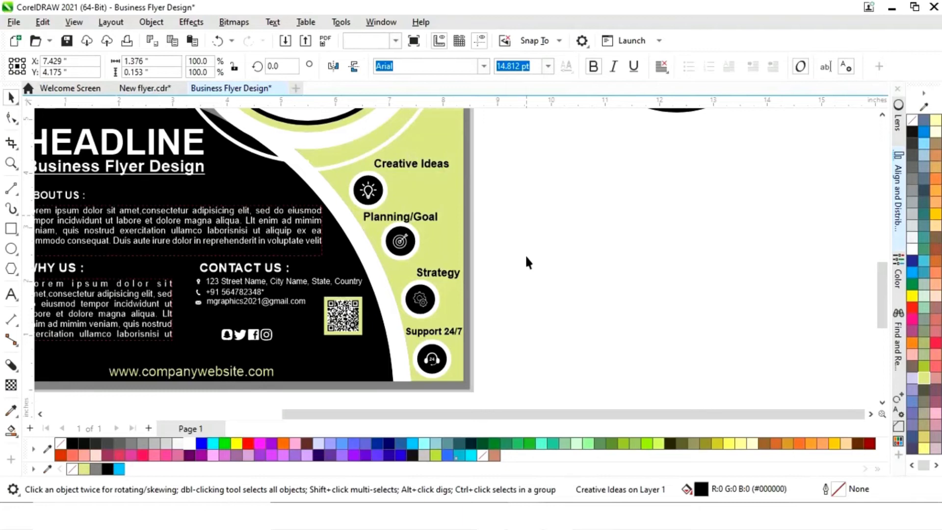
key("Escape")
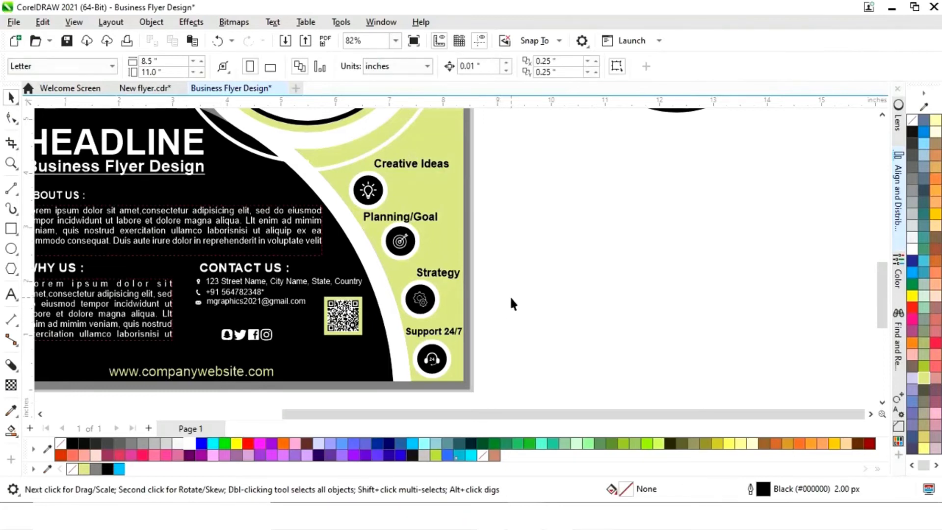
key("F4")
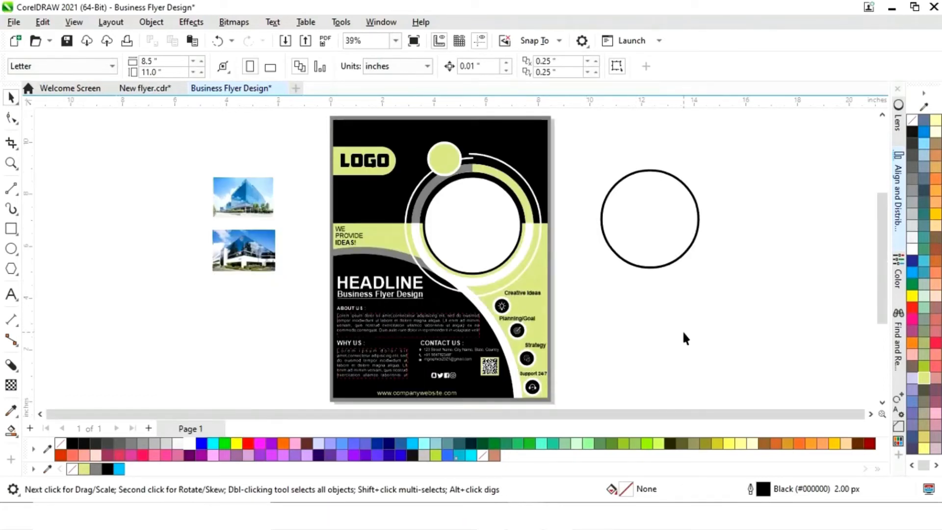
Step: Apply Effects > Adjust > Desaturate to the top and bottom building photos together
left_click(657, 258)
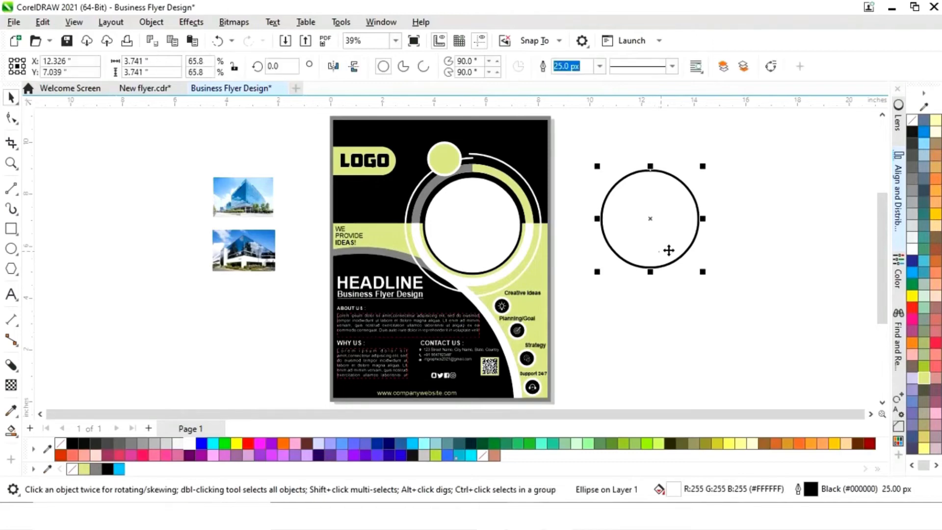
key("Escape")
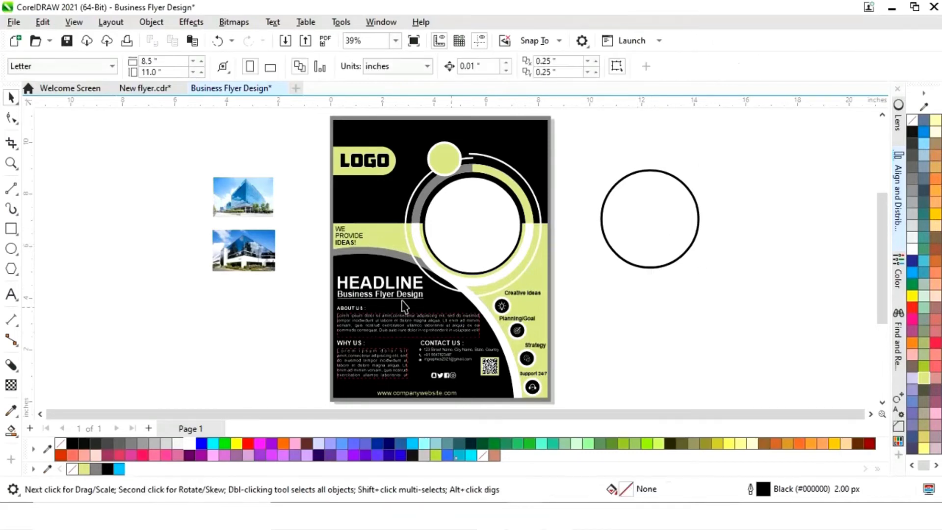
left_click(253, 210)
left_click(264, 255, "shift")
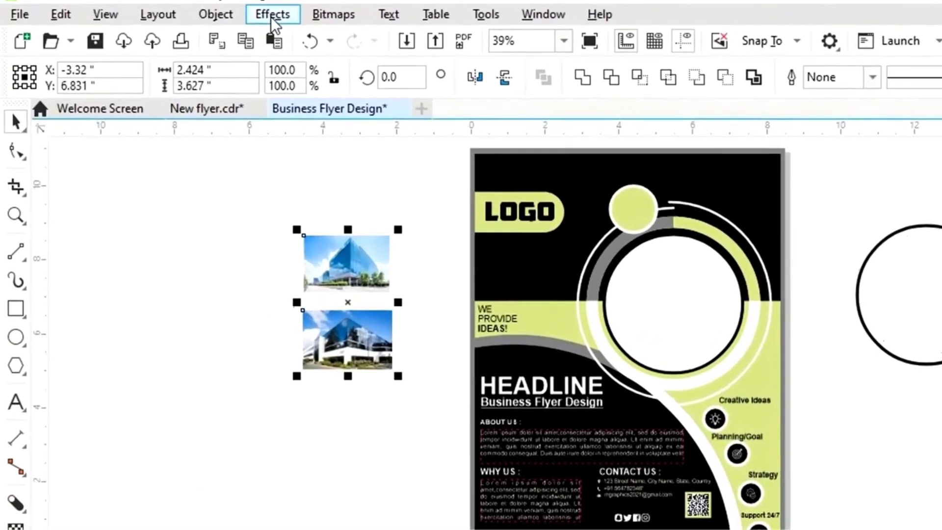
left_click(191, 22)
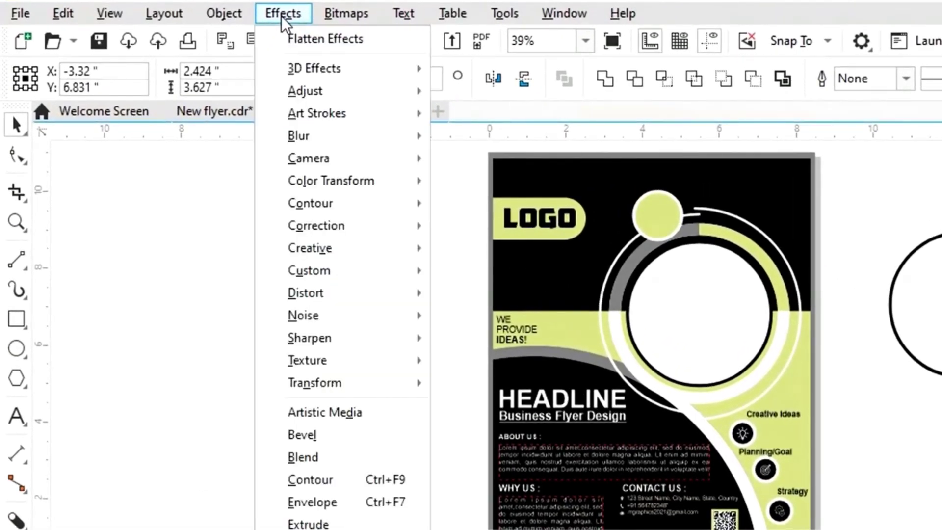
mouse_move(303, 95)
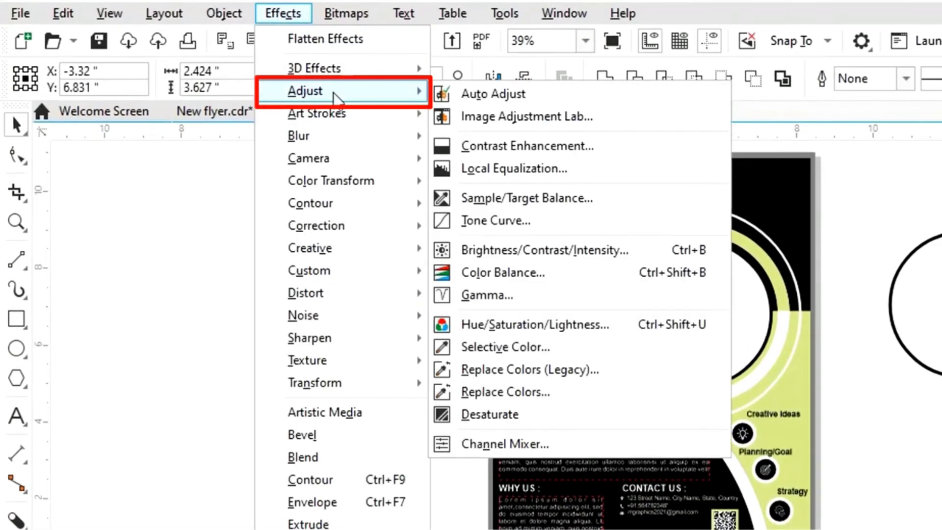
left_click(527, 425)
left_click(381, 428)
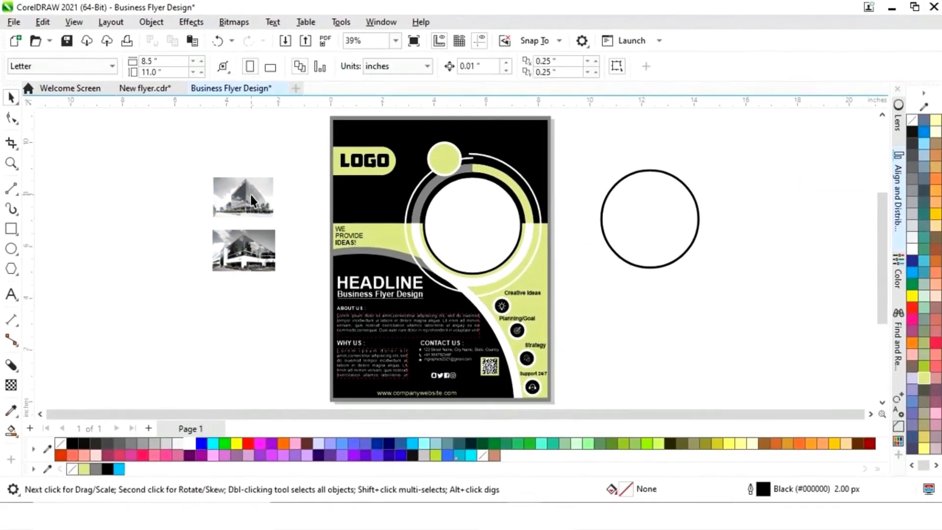
left_click(252, 201)
Step: Enlarge the bottom building photo and place it beside the flyer
left_click(254, 268)
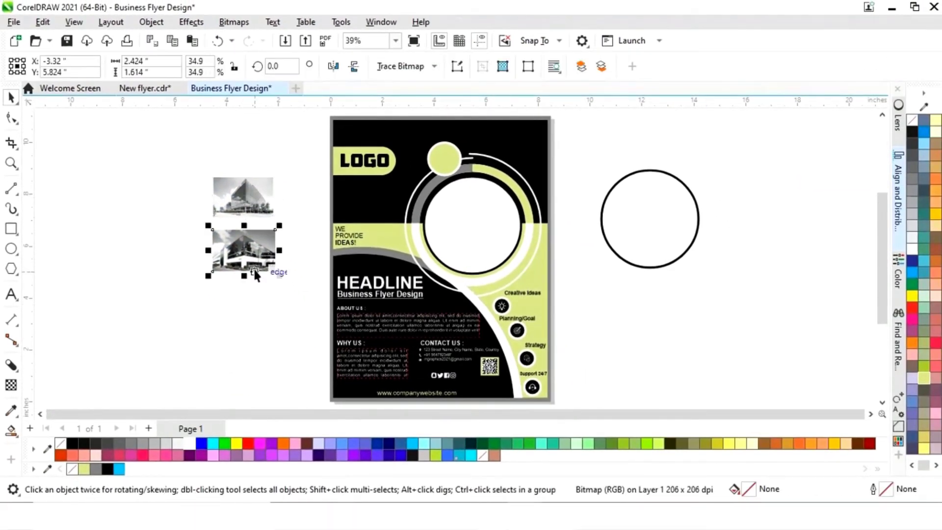
left_click_drag(279, 226, 452, 143)
left_click_drag(323, 216, 215, 307)
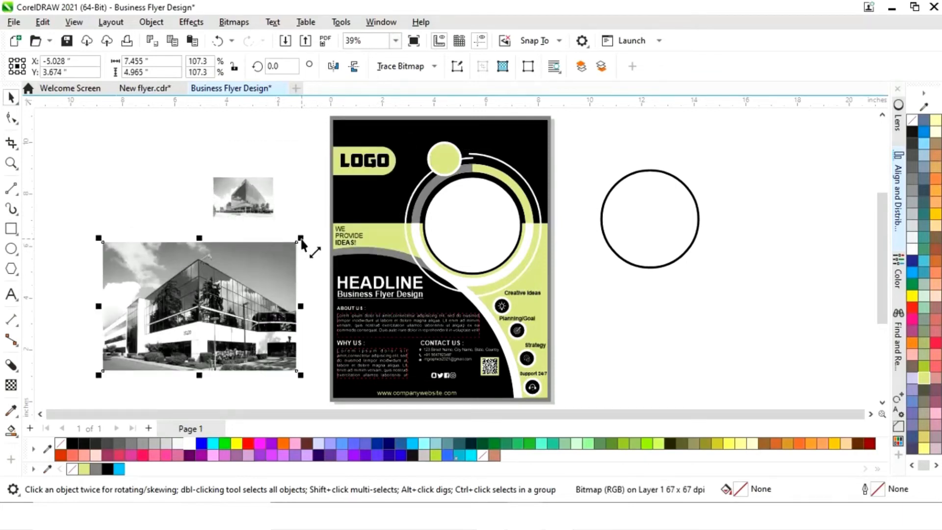
left_click_drag(301, 239, 314, 229)
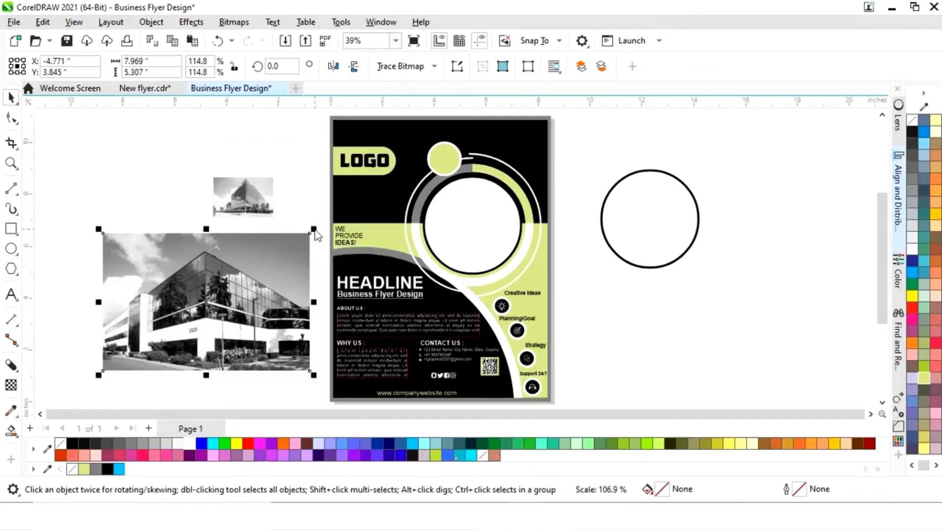
Step: Shorten the background rectangle to the header and PowerClip the large photo inside it
left_click(376, 208)
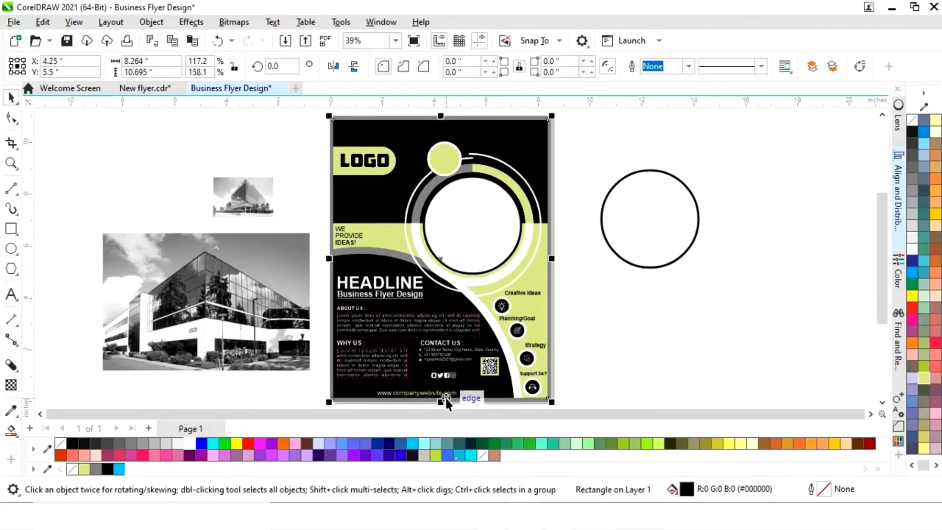
left_click_drag(441, 402, 428, 228)
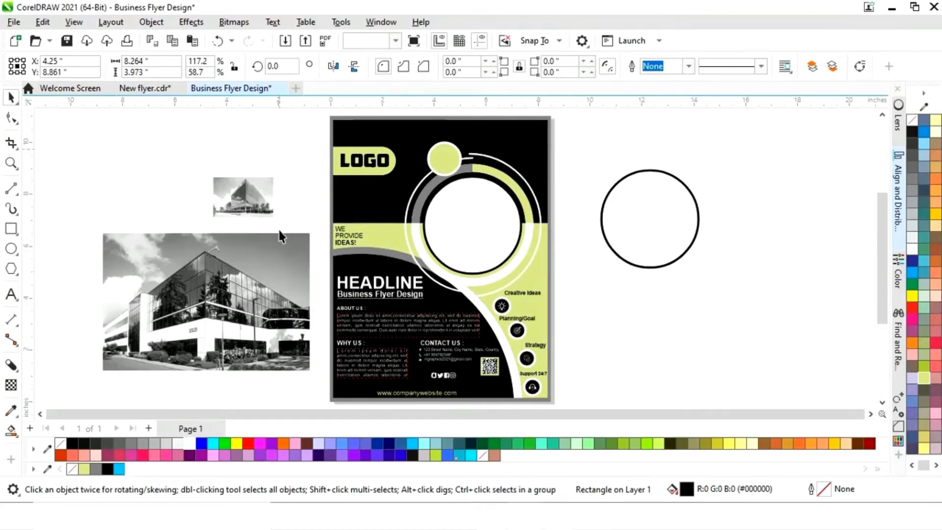
left_click(267, 282)
right_click(268, 278)
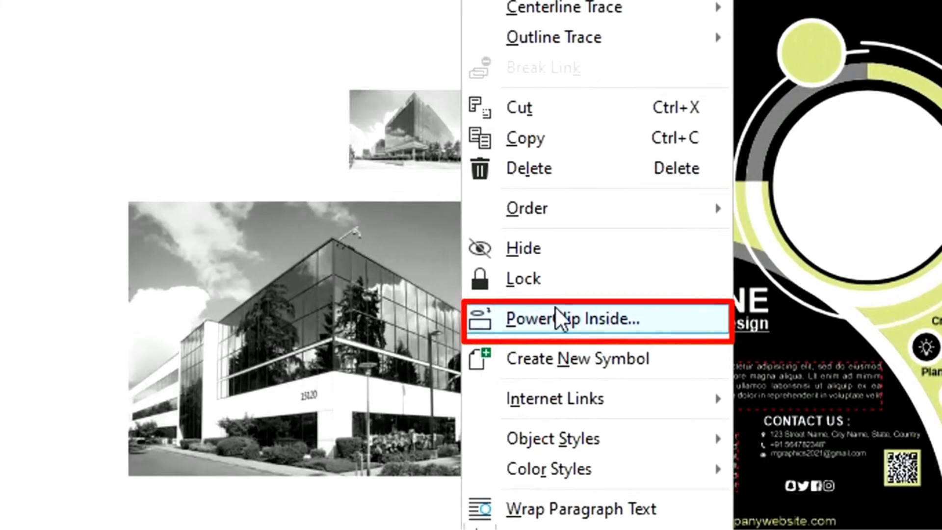
left_click(545, 319)
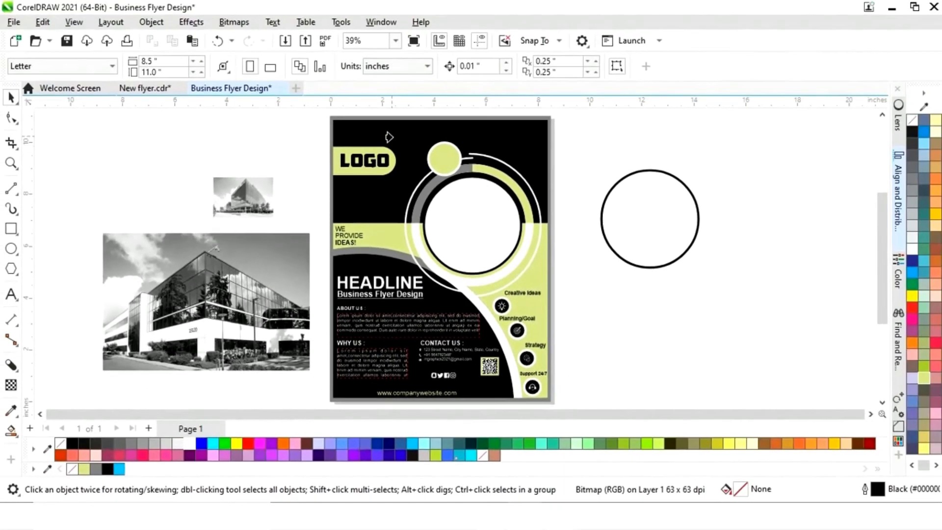
left_click(389, 137)
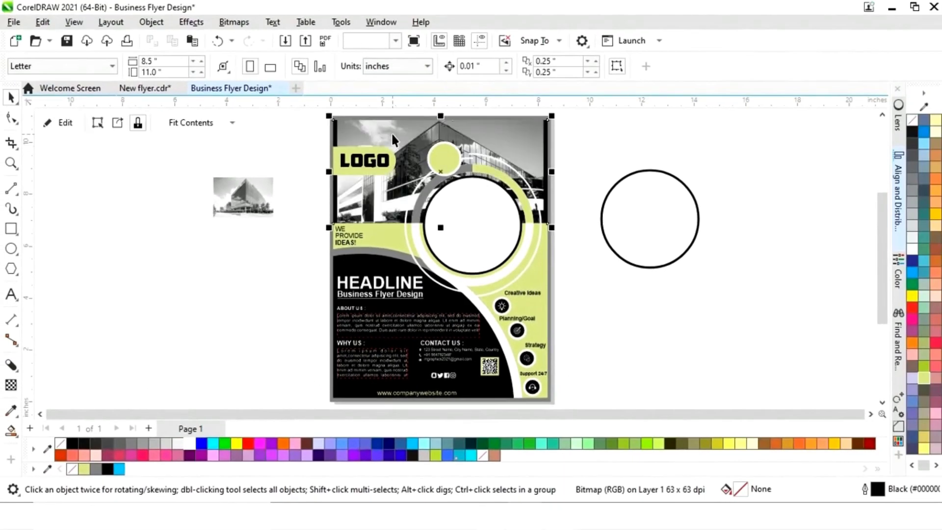
Step: Enlarge and reposition the clipped photo to fill the header
left_click(67, 126)
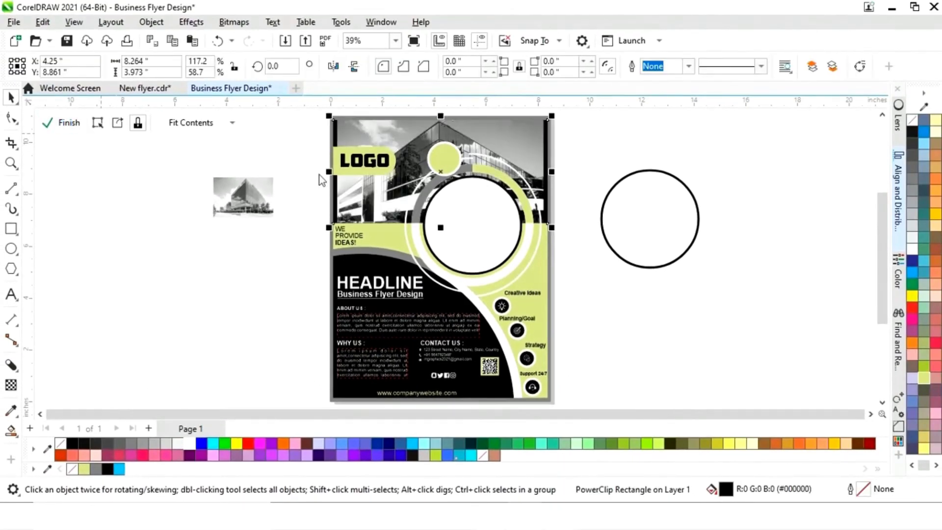
left_click_drag(329, 253, 322, 257)
left_click_drag(553, 253, 556, 251)
left_click_drag(485, 206, 487, 201)
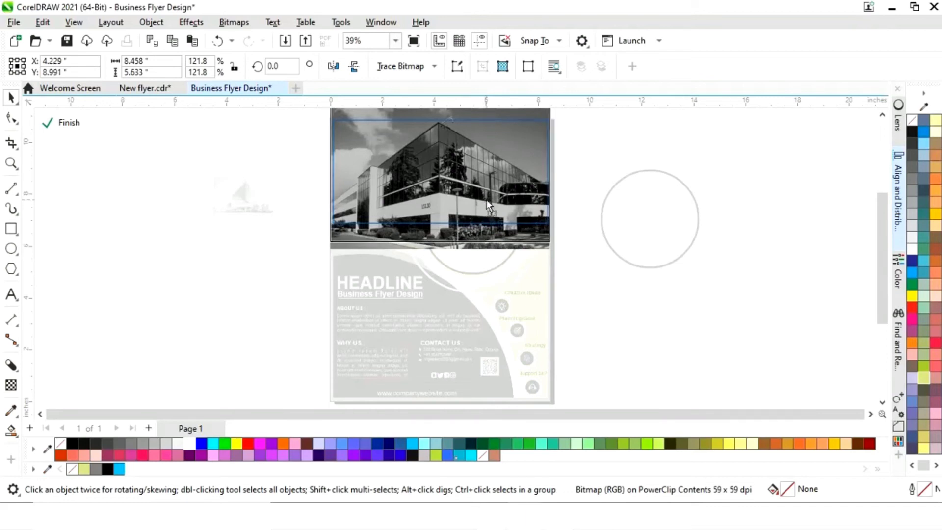
left_click(69, 124)
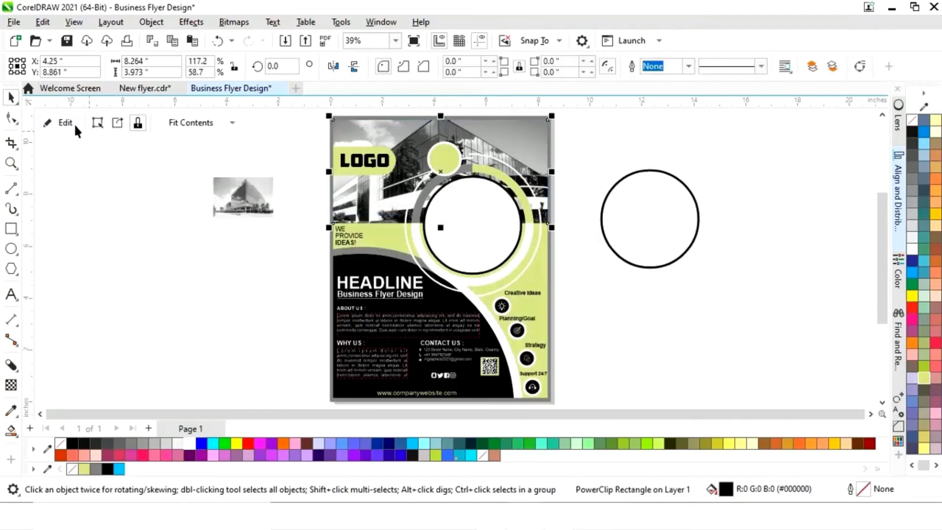
left_click(108, 229)
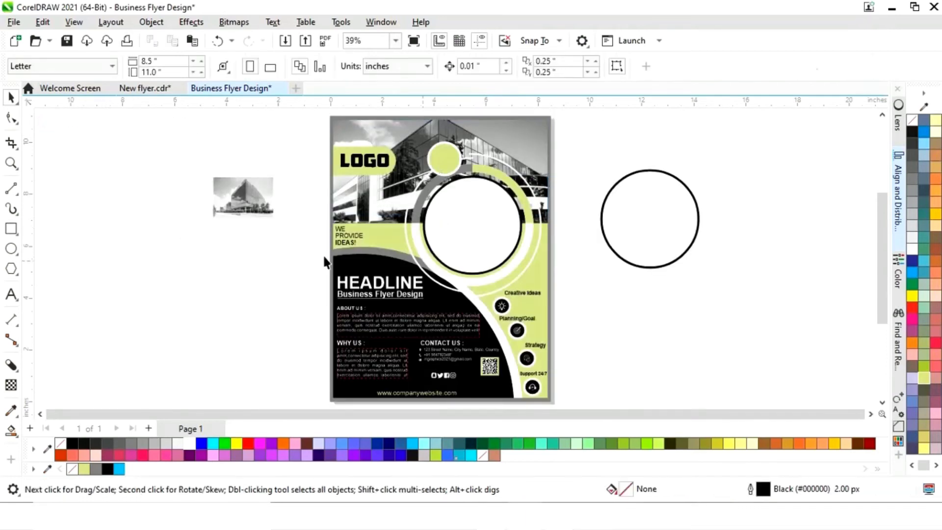
Step: Enlarge the small building photo and PowerClip it inside the flyer's white circle
left_click(256, 212)
left_click_drag(278, 173, 338, 127)
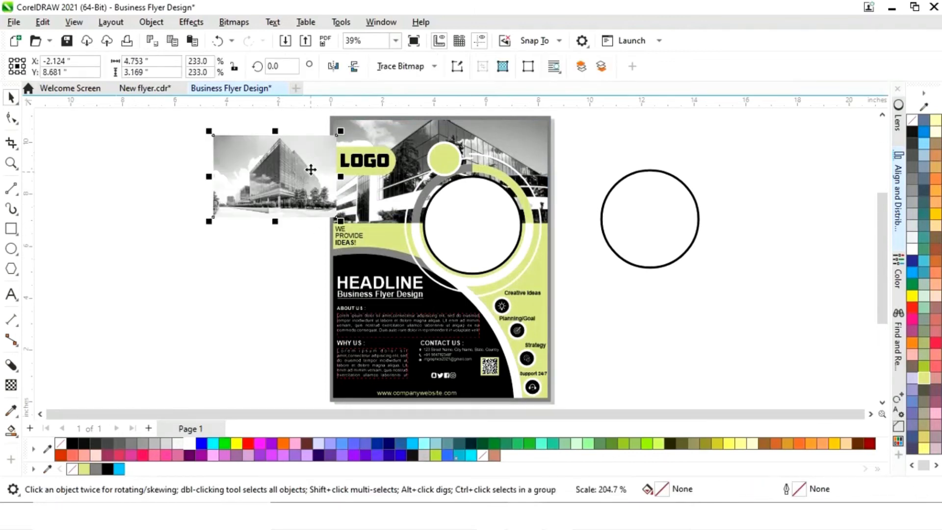
left_click_drag(304, 178, 247, 254)
mouse_move(284, 208)
left_mouse_down()
mouse_move(293, 214)
mouse_move(296, 199)
left_mouse_up()
right_click(238, 251)
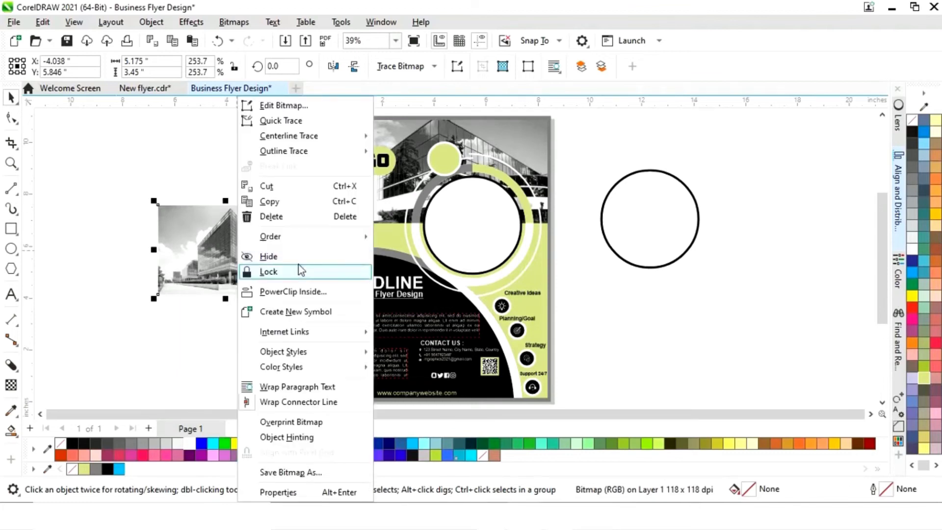
left_click(301, 293)
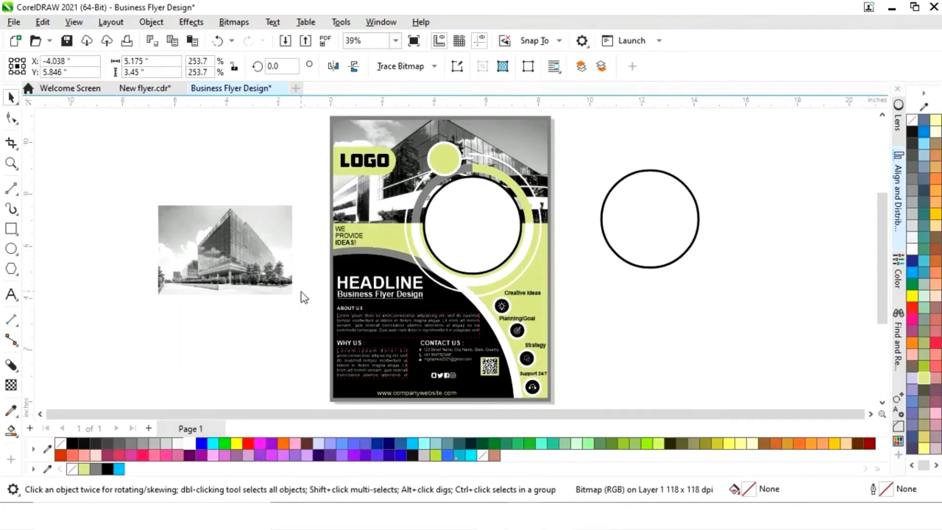
left_click(459, 235)
key("Escape")
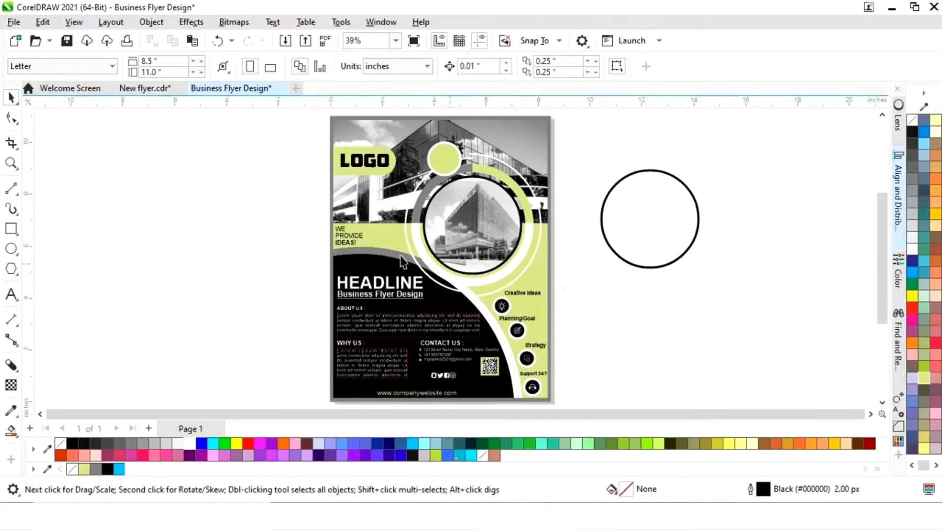
left_click(630, 251)
Step: Make the spare circle light yellow-green with no outline, place it on the flyer's right edge, and turn it into a pie
left_click(86, 469)
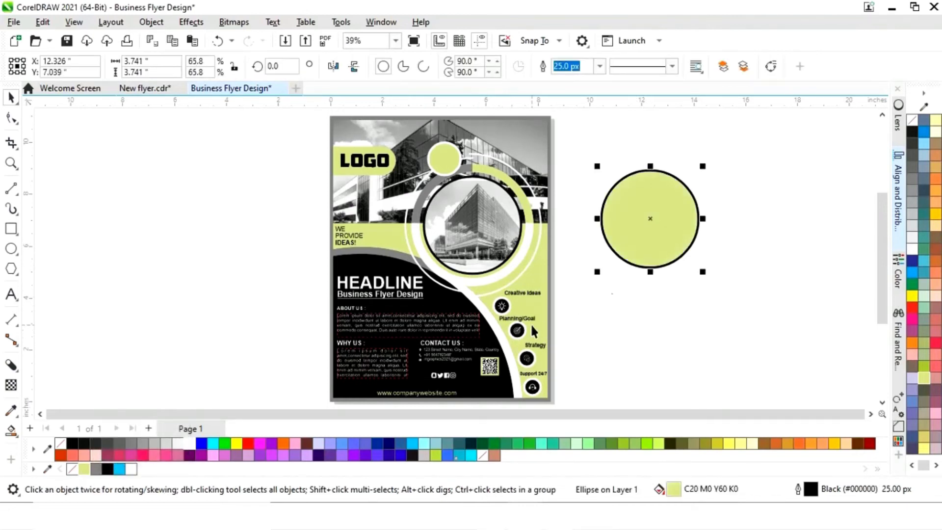
left_click_drag(638, 258, 577, 319)
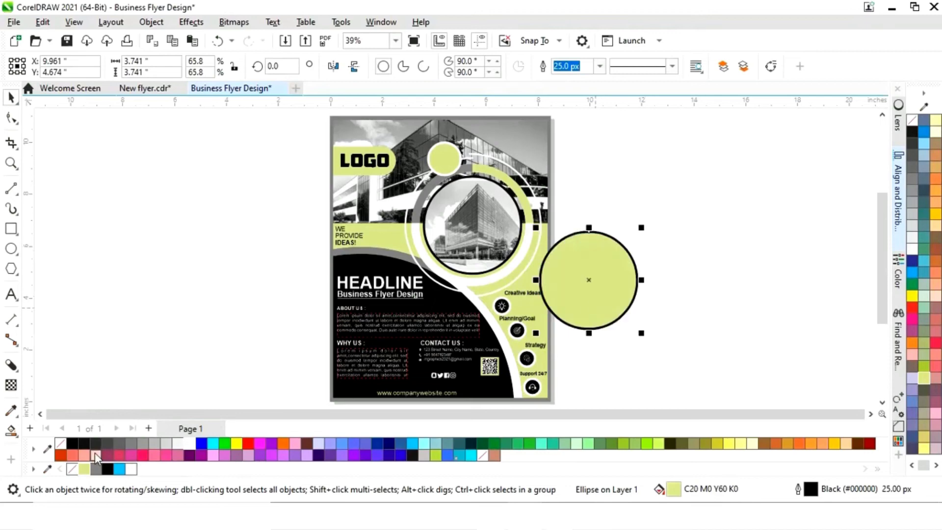
right_click(73, 469)
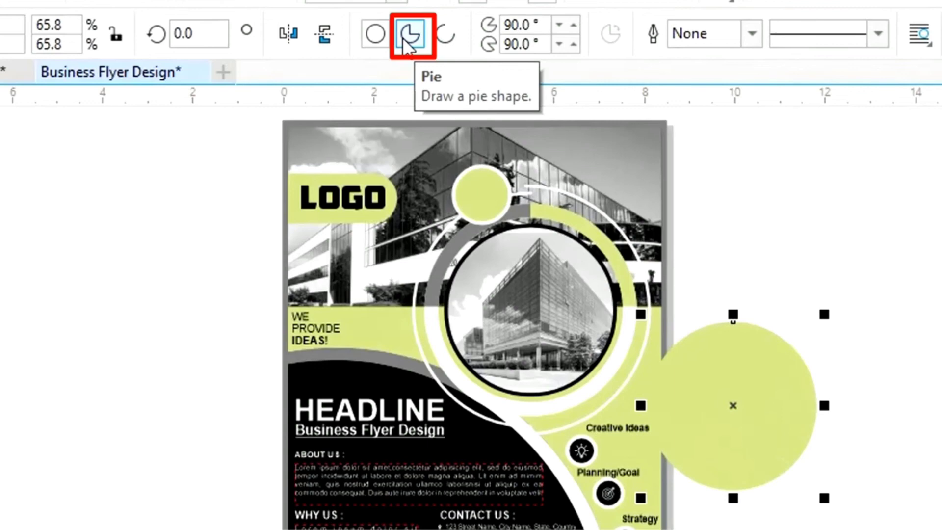
left_click(405, 39)
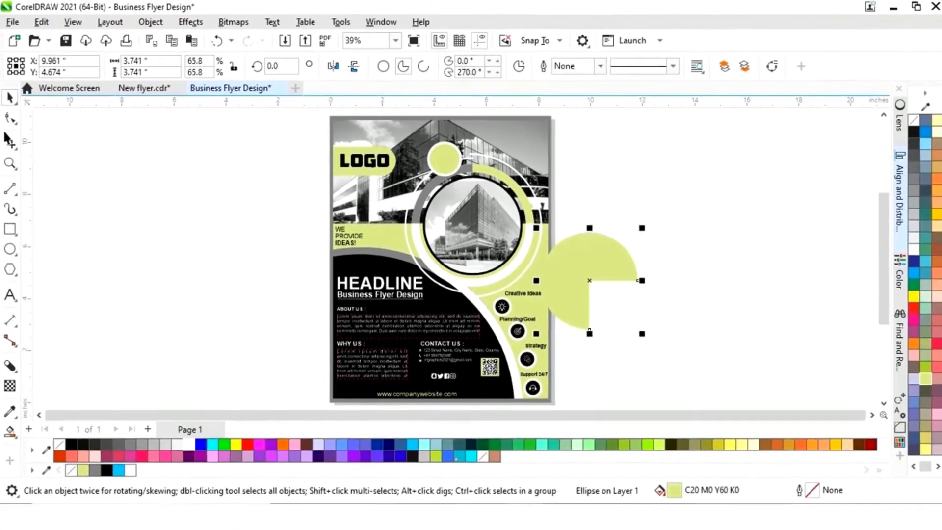
Step: Trim the pie to a half circle and make it partly transparent
left_click(11, 117)
left_click_drag(598, 239, 590, 231)
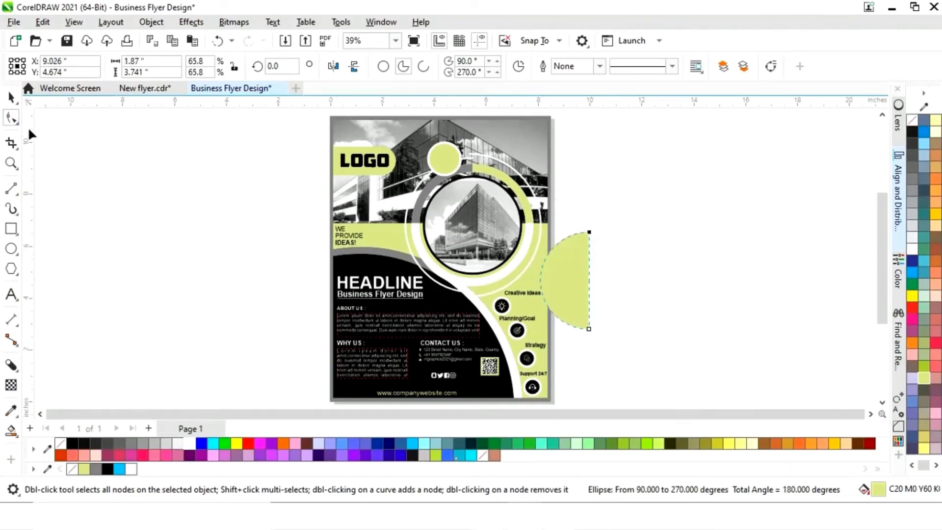
left_click(12, 98)
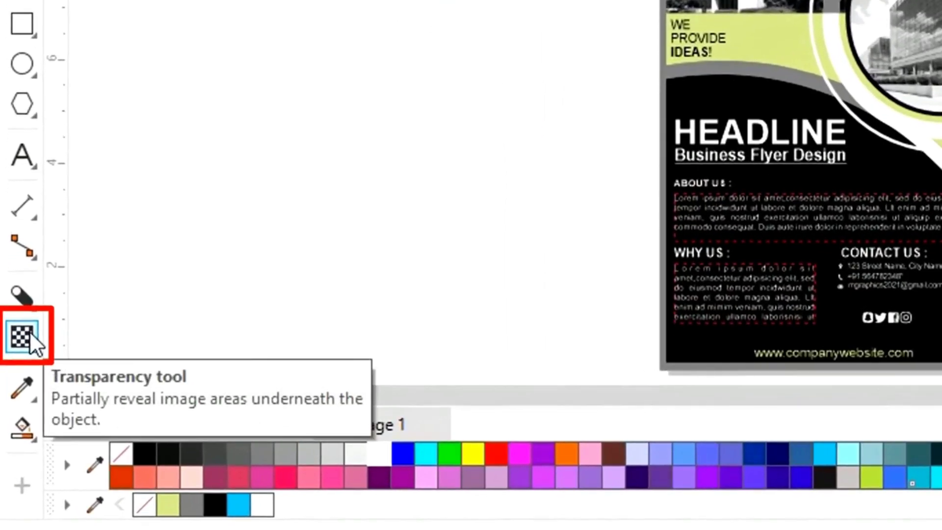
left_click(15, 384)
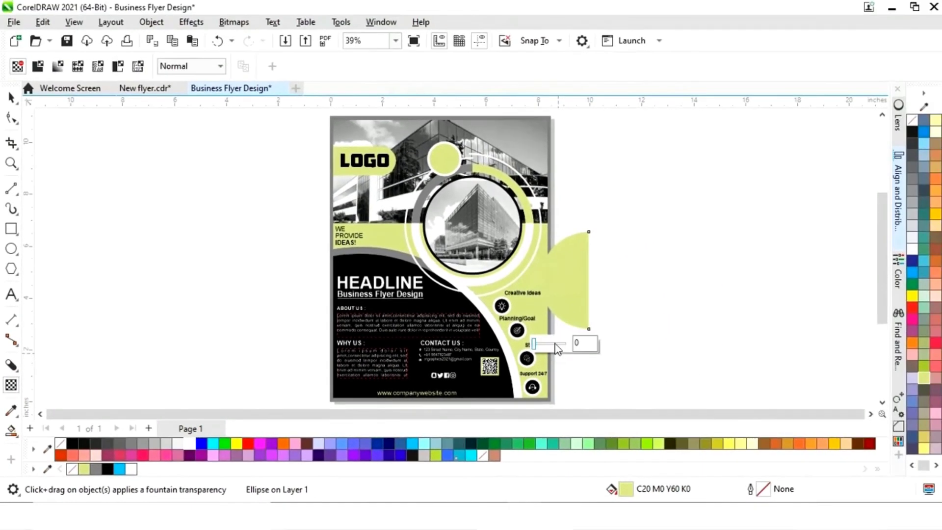
left_click_drag(557, 346, 562, 347)
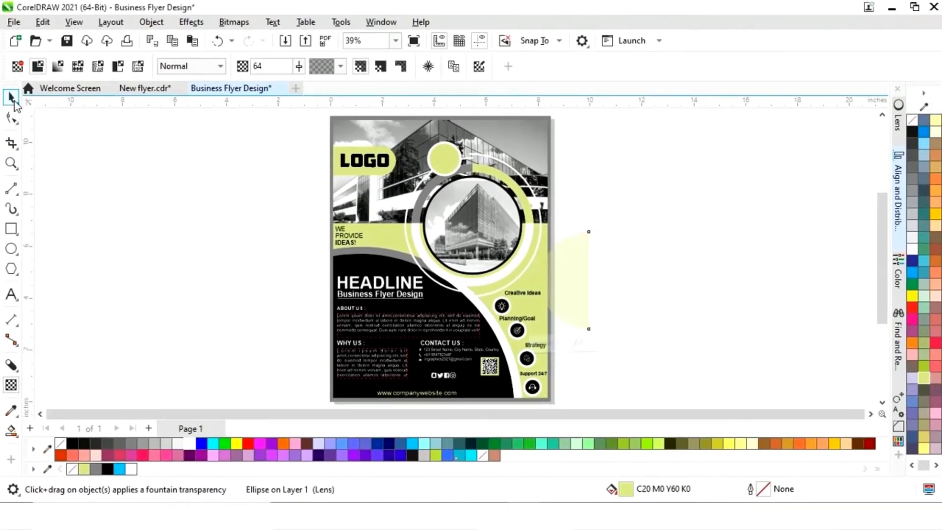
Step: Centre the translucent half circle on the photo circle with C and E, and position it over the photo
left_click(12, 98)
left_click(493, 237, "shift")
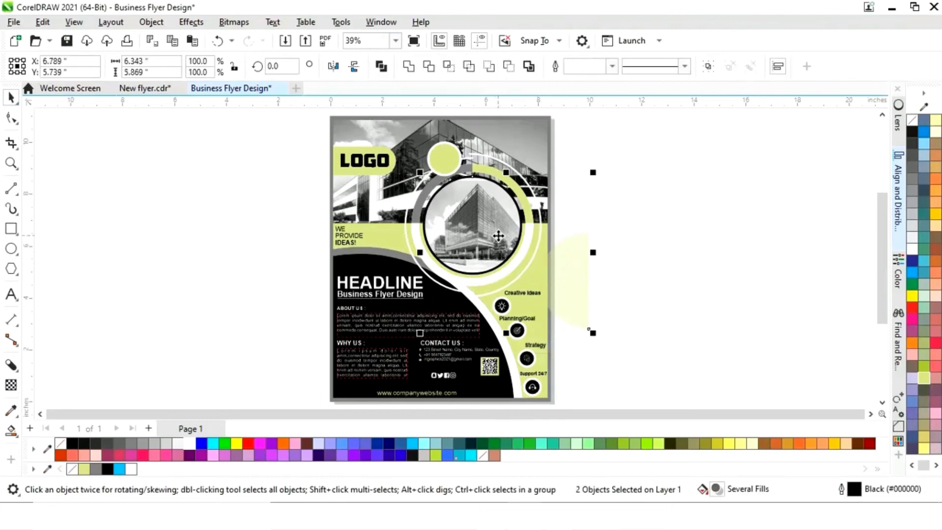
key("c")
key("e")
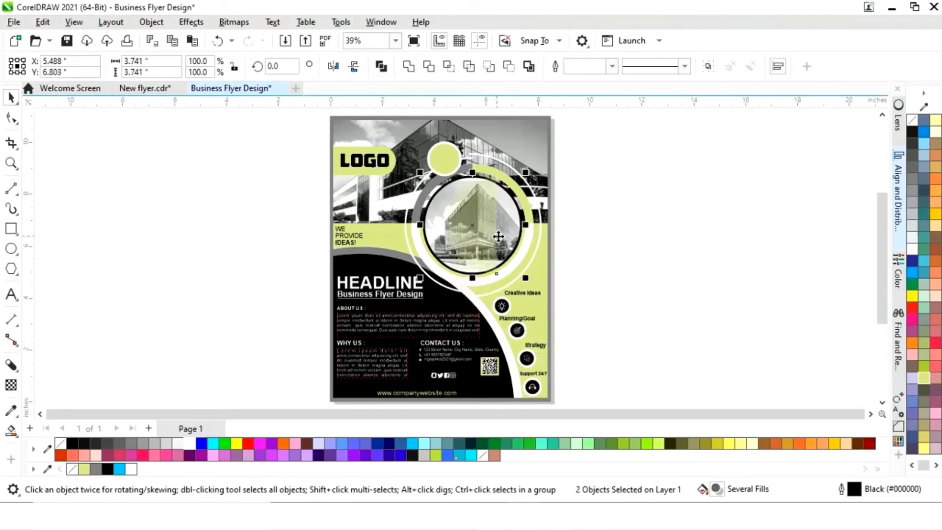
left_click(607, 240)
left_click(491, 231)
left_click_drag(491, 231, 457, 231)
left_click(511, 226, "shift")
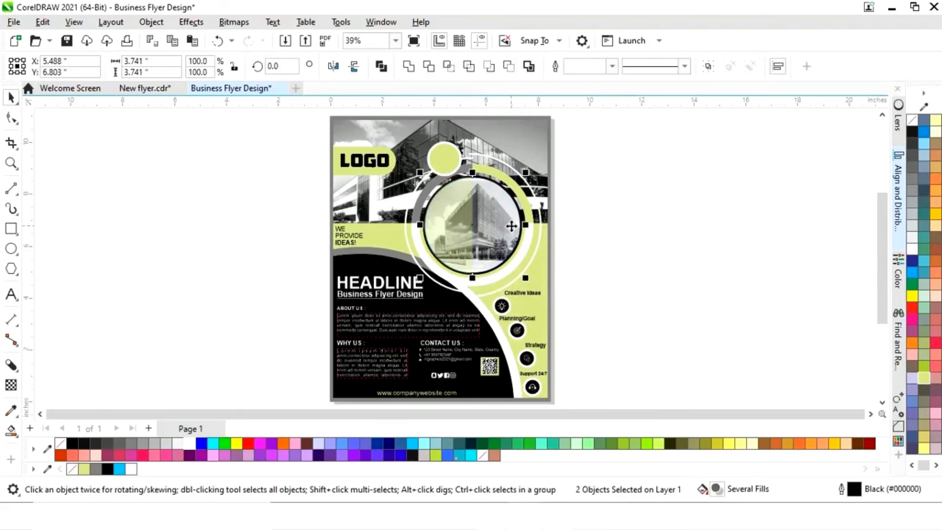
left_click(658, 225)
scroll(677, 234, "left", 1)
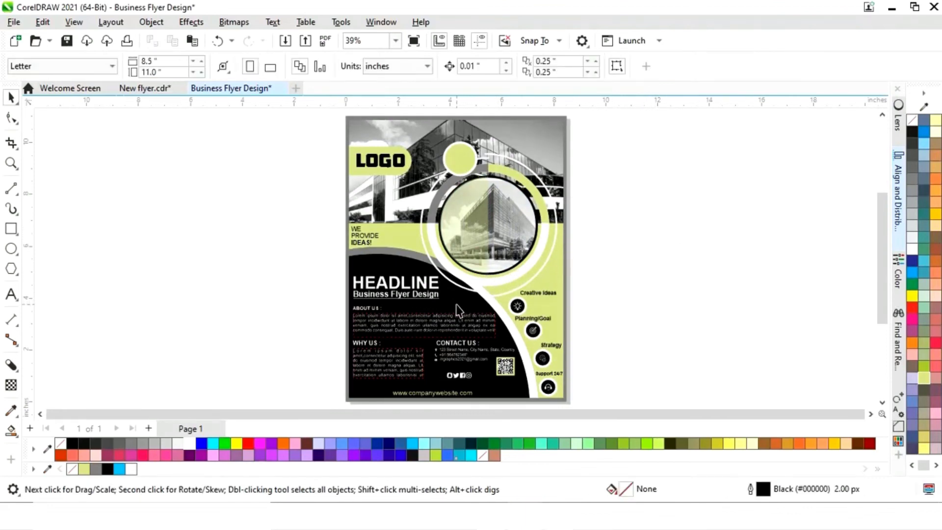
Step: Colour the letters HEAD in HEADLINE yellow-green, leaving LINE white
key("z")
left_click_drag(341, 284, 597, 399)
left_click_drag(878, 316, 770, 303)
key("space")
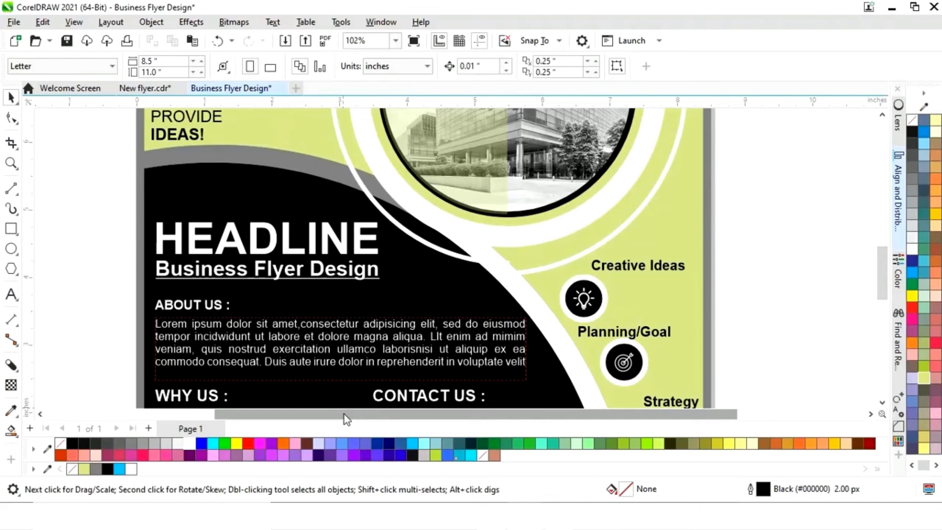
left_click_drag(342, 420, 287, 418)
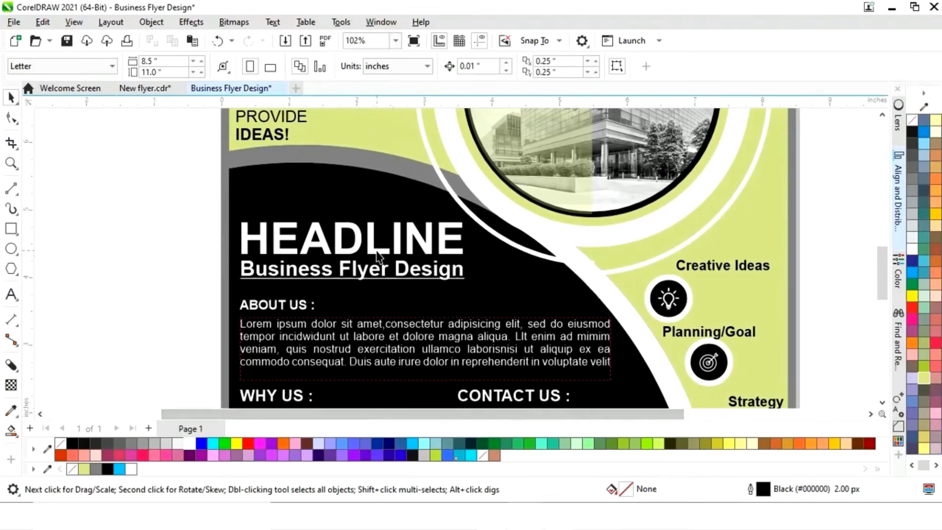
left_click(374, 250)
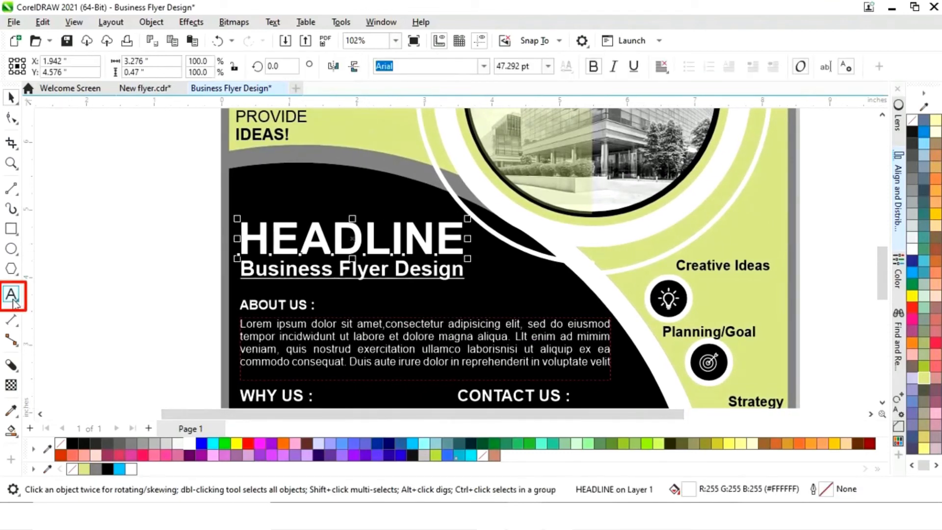
key("F8")
left_click_drag(362, 250, 240, 250)
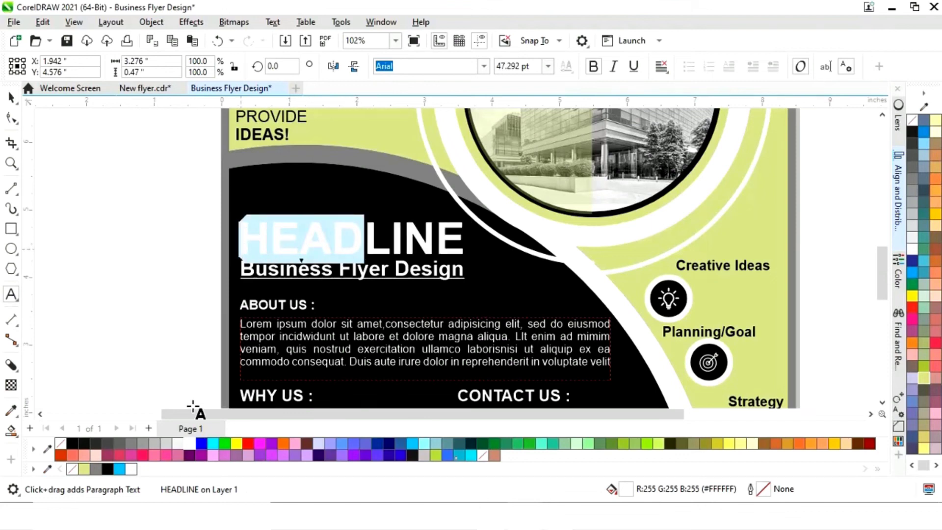
left_click(83, 469)
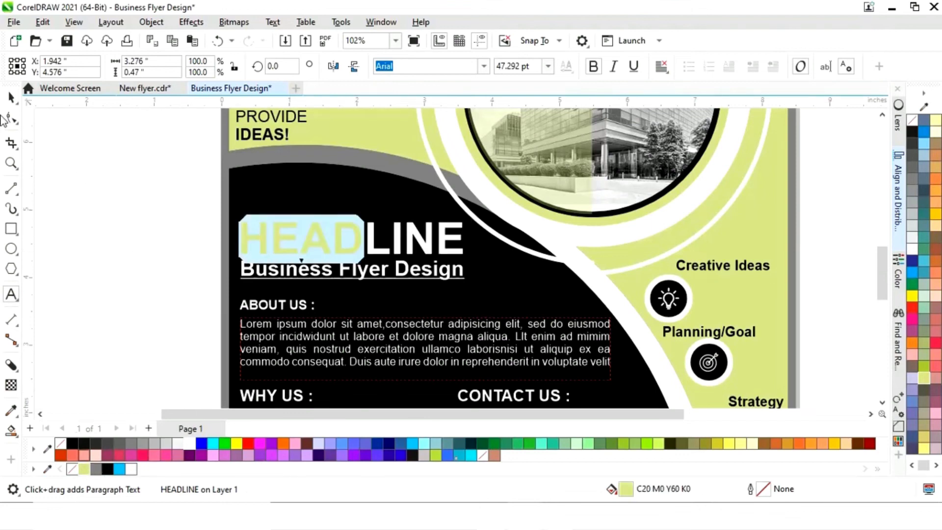
left_click(11, 97)
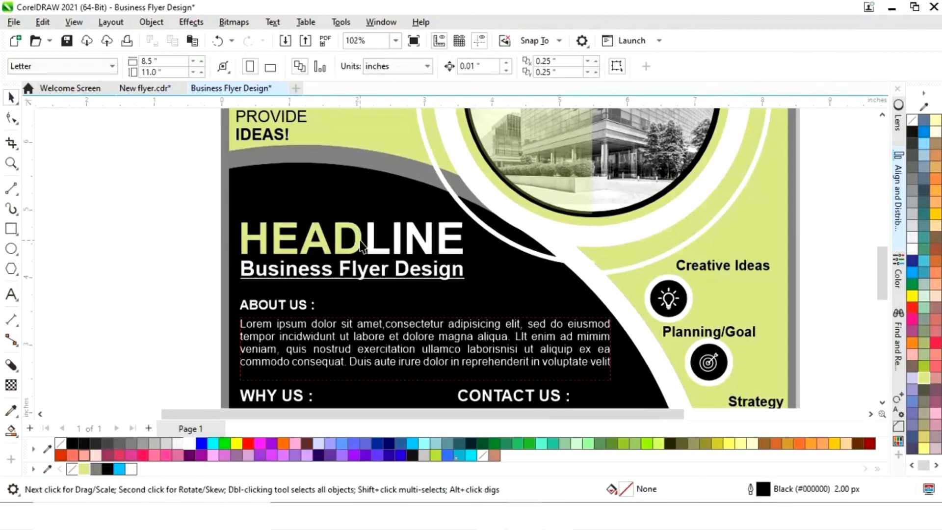
left_click(361, 240)
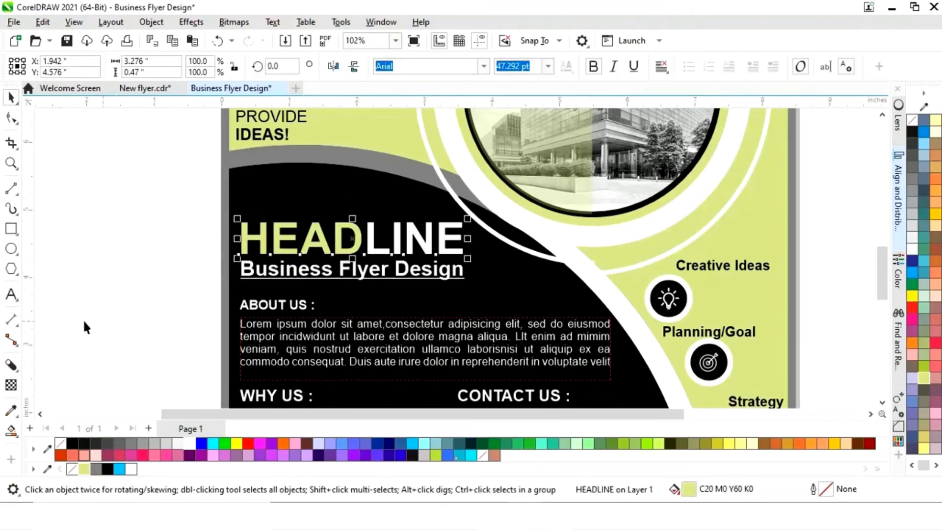
left_click(16, 369)
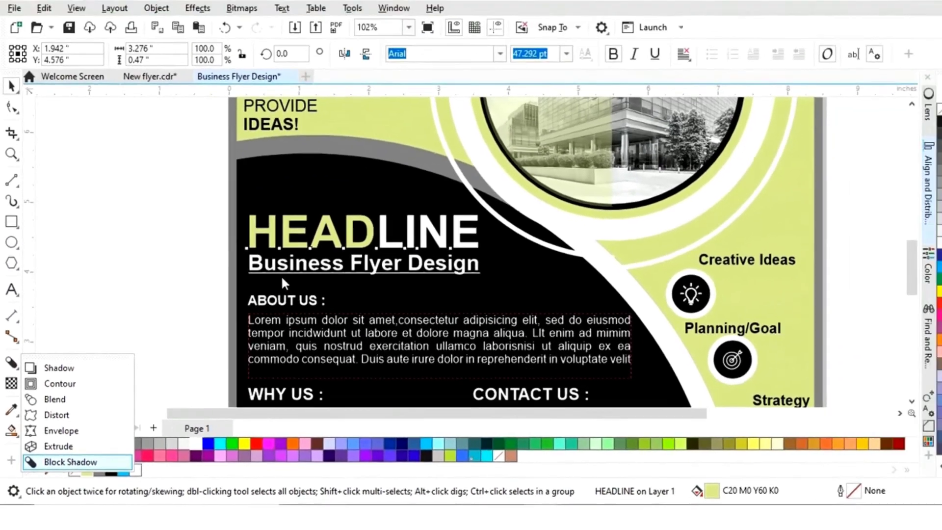
Step: Add a 0.035" block shadow at 213.889° to HEADLINE and sample a grey shadow colour from the artwork
left_click(70, 461)
key("F2")
left_click_drag(238, 194, 549, 293)
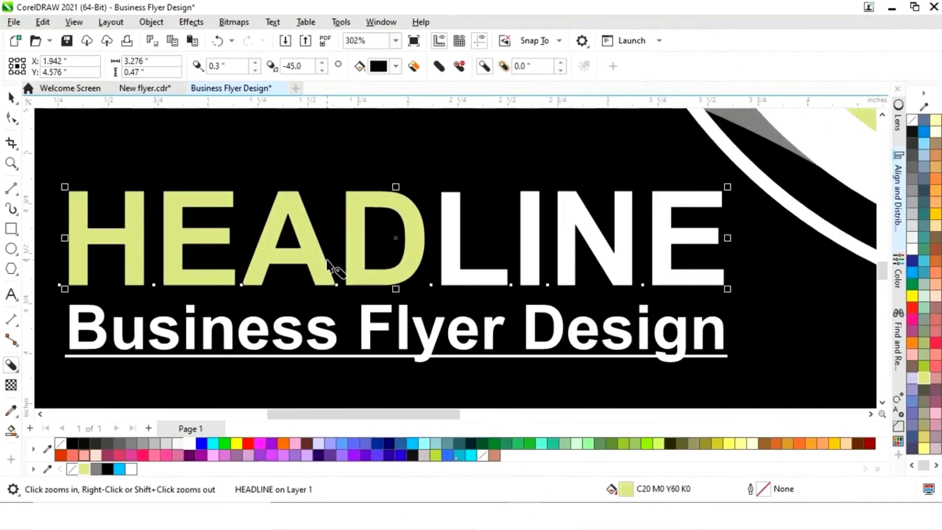
mouse_move(324, 267)
left_mouse_down()
mouse_move(313, 256)
mouse_move(320, 248)
mouse_move(394, 245)
left_mouse_up()
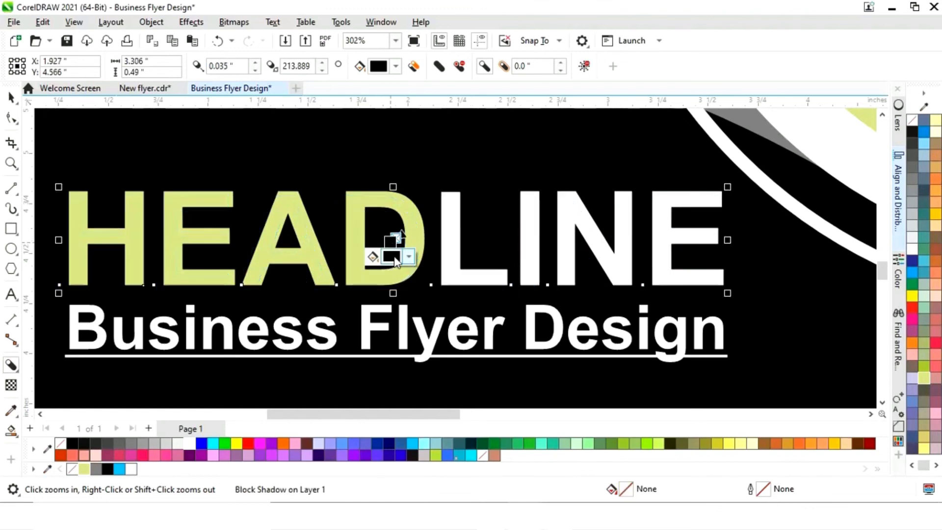
left_click(397, 69)
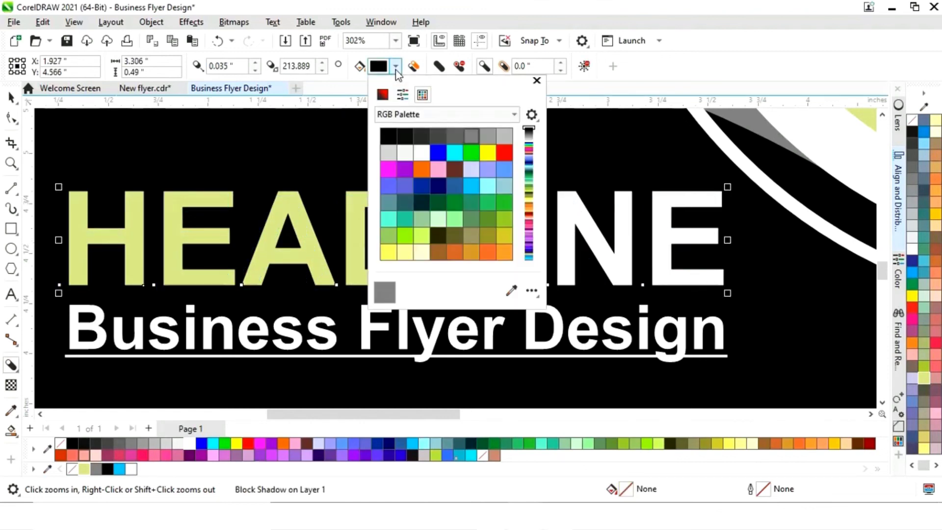
left_click(512, 292)
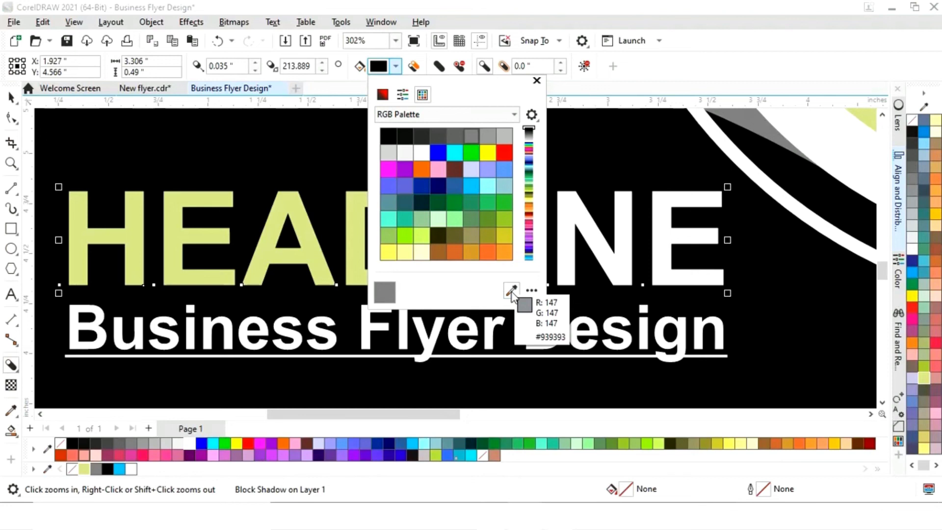